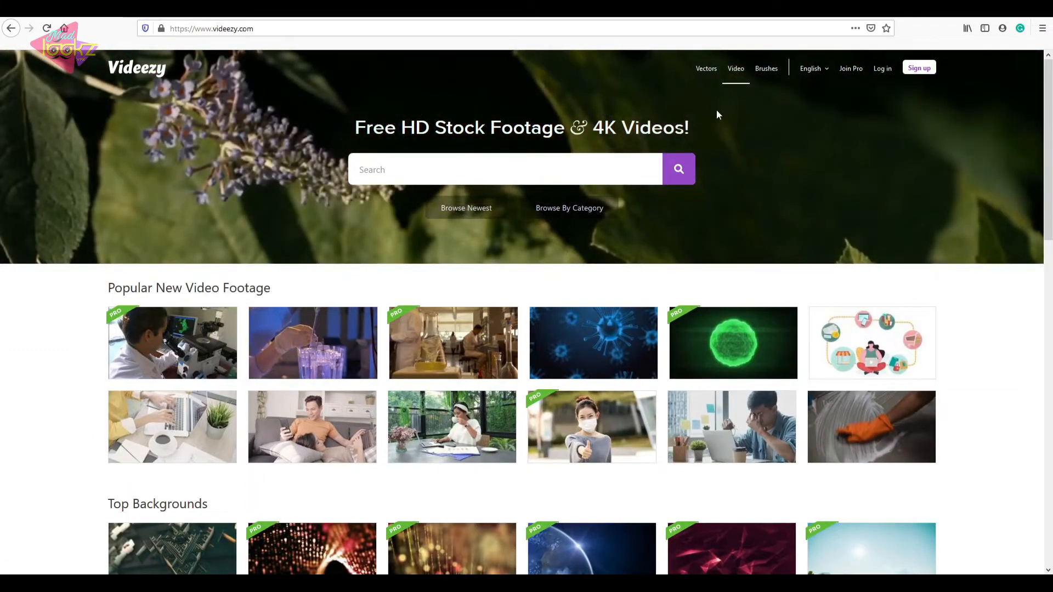
Browse the homepage's popular footage and top backgrounds, view the warm 4K bokeh lights clip's page and return
{"action": "scroll", "coordinate": [553, 228], "scroll_direction": "down", "scroll_amount": 6}
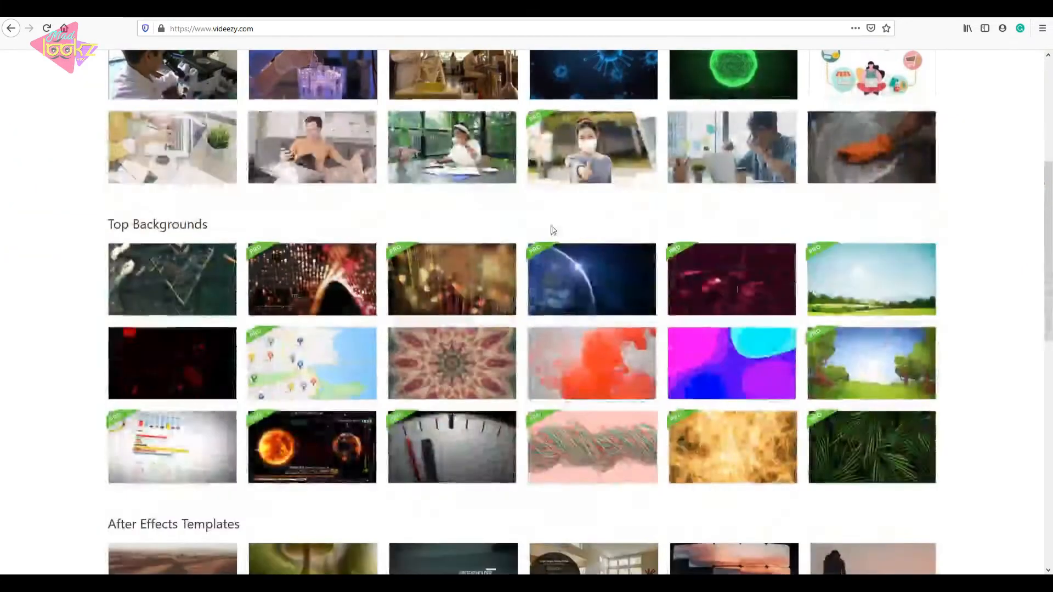
{"action": "scroll", "coordinate": [476, 367], "scroll_direction": "down", "scroll_amount": 2}
{"action": "scroll", "coordinate": [430, 307], "scroll_direction": "up", "scroll_amount": 2}
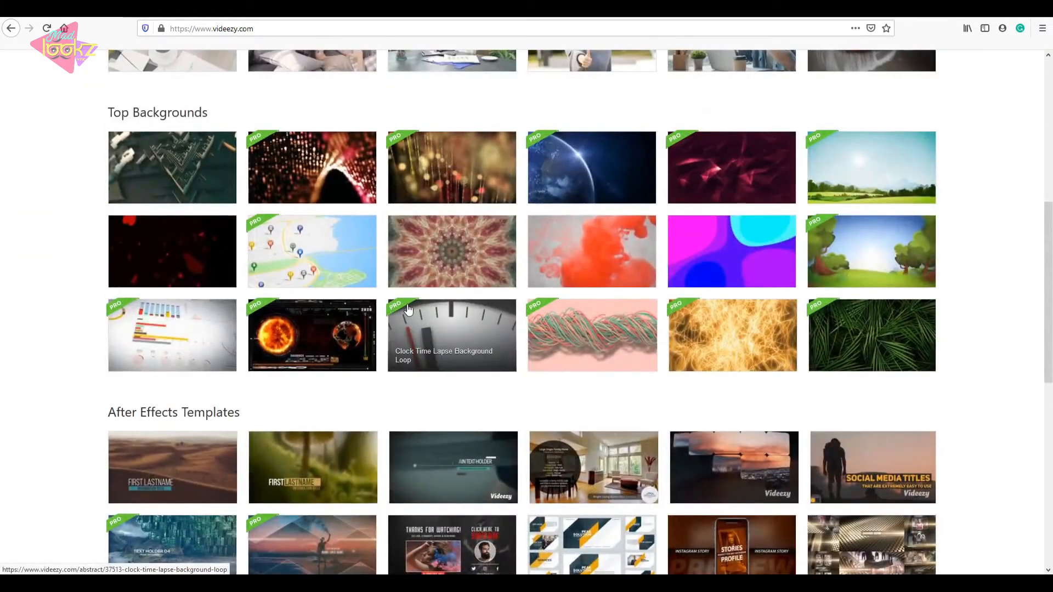
{"action": "scroll", "coordinate": [408, 308], "scroll_direction": "up", "scroll_amount": 3}
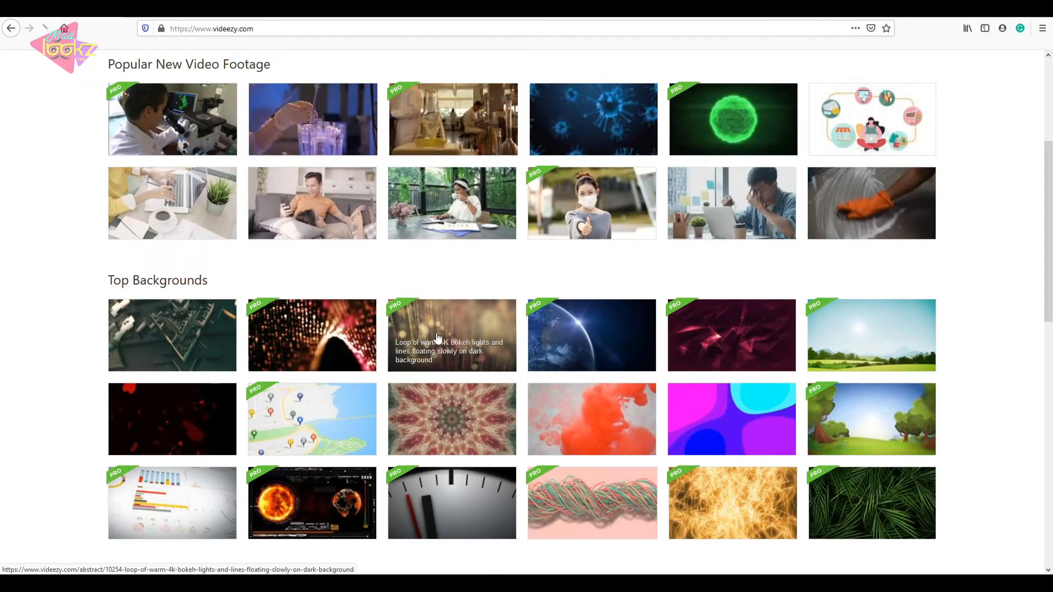
{"action": "left_click", "coordinate": [439, 338]}
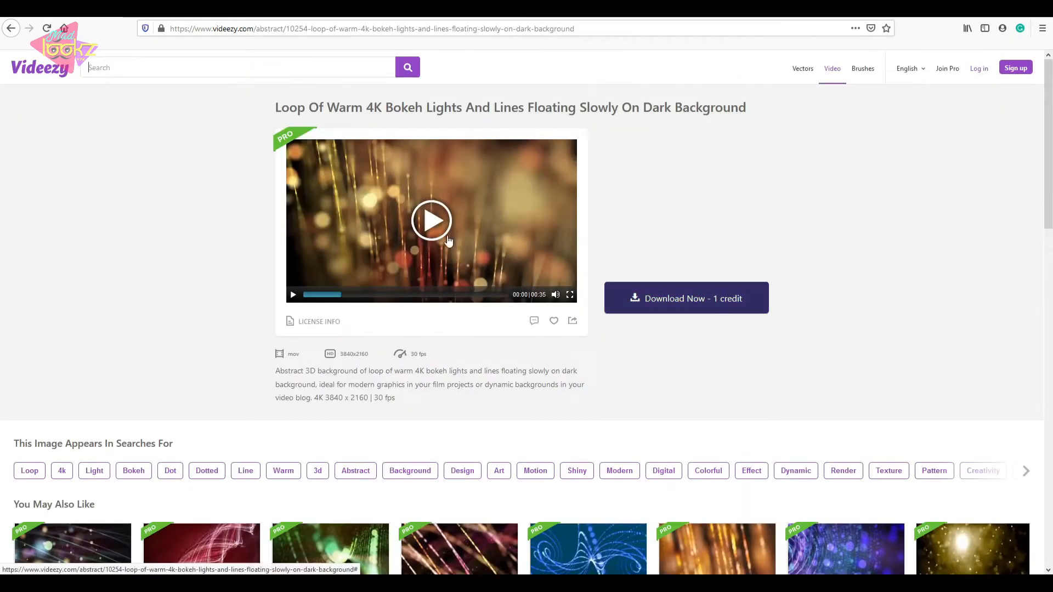
{"action": "left_click", "coordinate": [14, 28]}
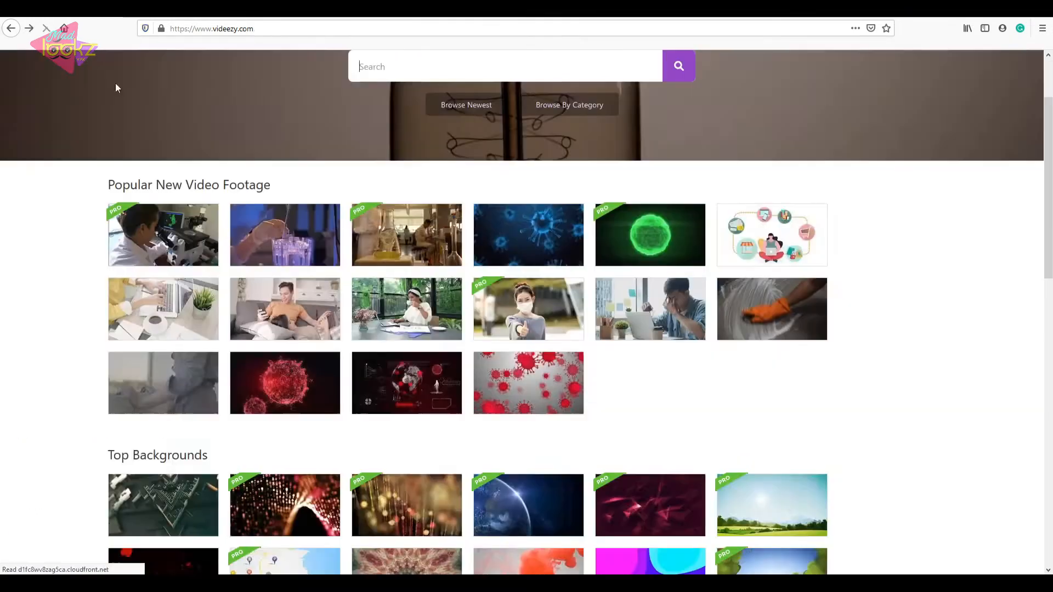
View the page of the masked woman clip from the popular new footage and return to the homepage
{"action": "scroll", "coordinate": [604, 378], "scroll_direction": "down", "scroll_amount": 2}
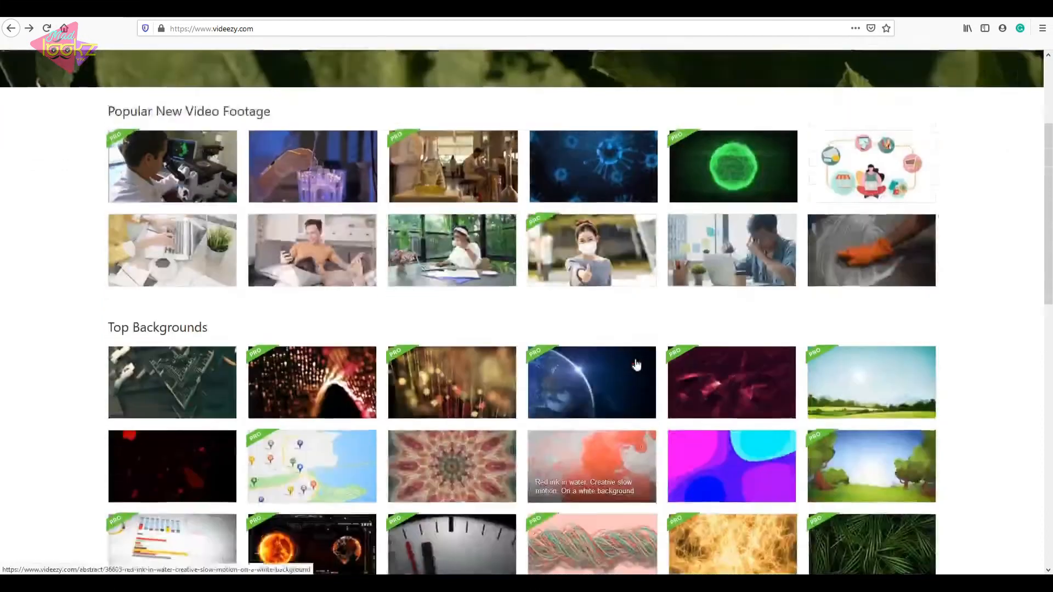
{"action": "scroll", "coordinate": [599, 328], "scroll_direction": "up", "scroll_amount": 2}
{"action": "left_click", "coordinate": [599, 328]}
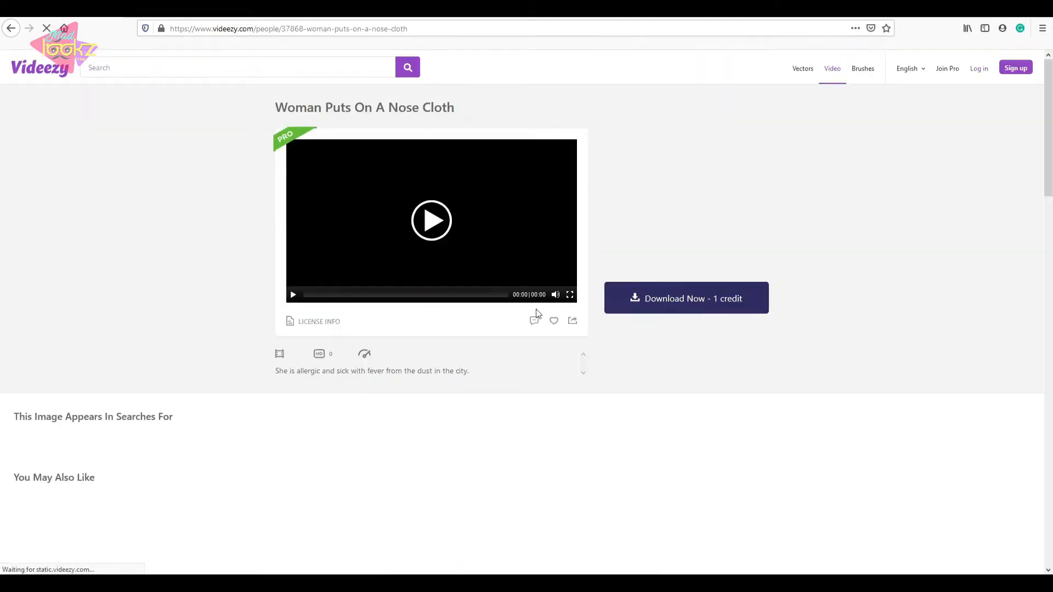
{"action": "left_click", "coordinate": [11, 29]}
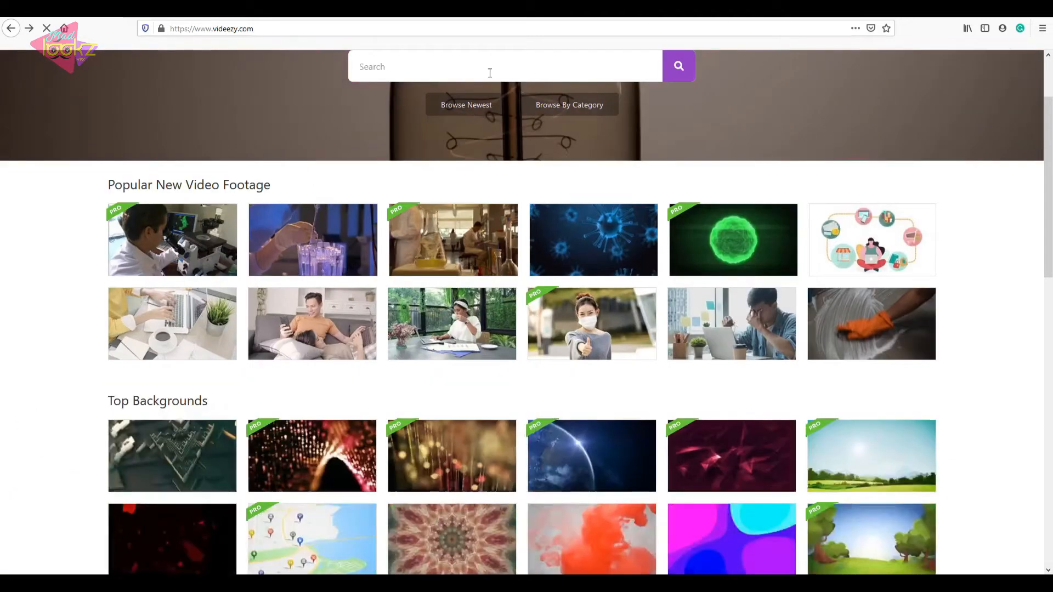
Search the stock footage for "boy superman" and look through the results
{"action": "left_click", "coordinate": [478, 76]}
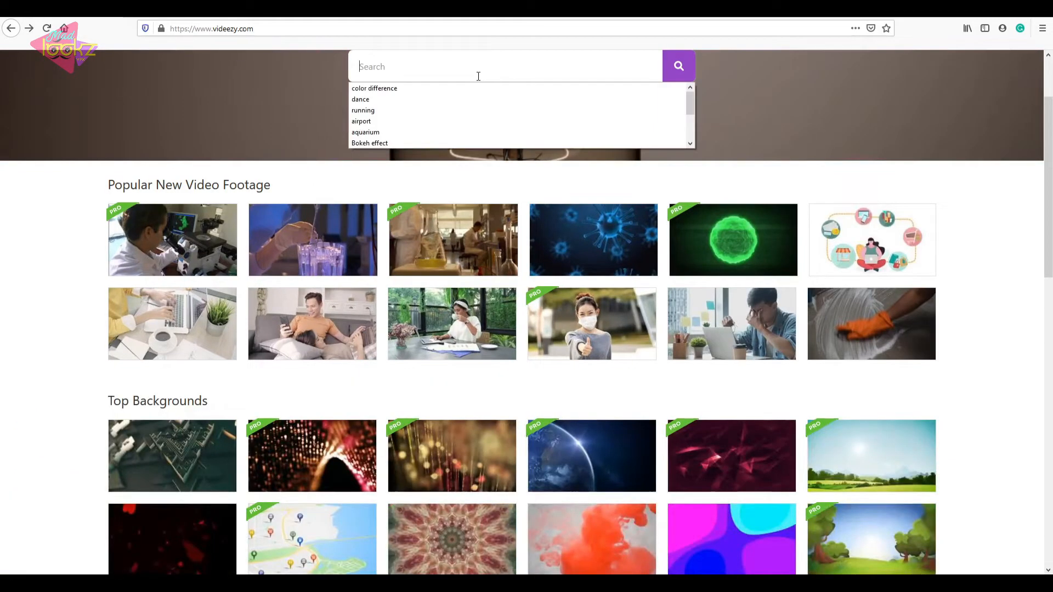
{"action": "type", "text": "bo"}
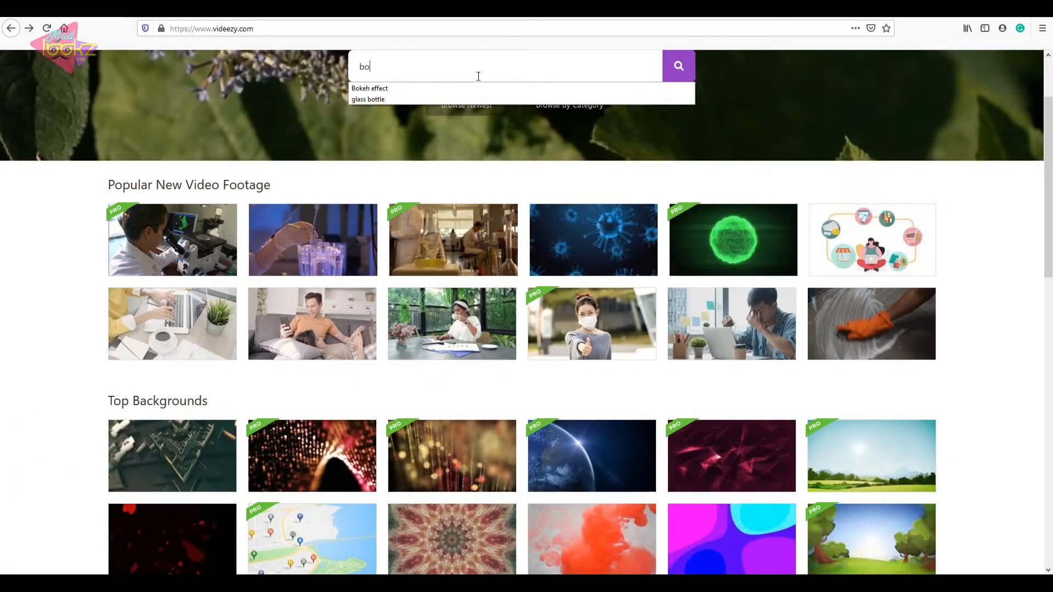
{"action": "type", "text": "y superman"}
{"action": "key", "text": "Return"}
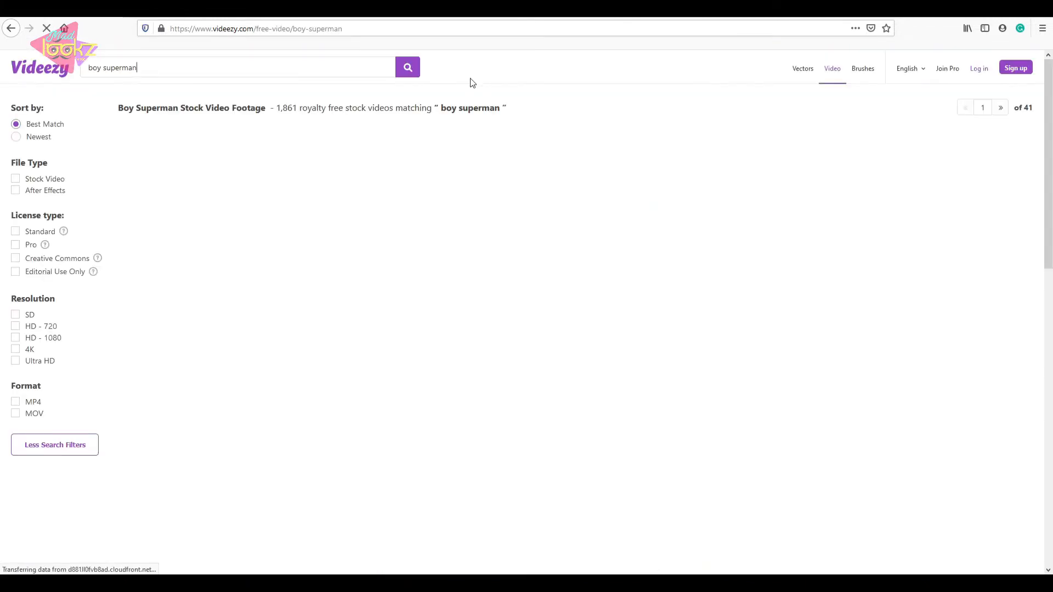
{"action": "scroll", "coordinate": [537, 392], "scroll_direction": "down", "scroll_amount": 2}
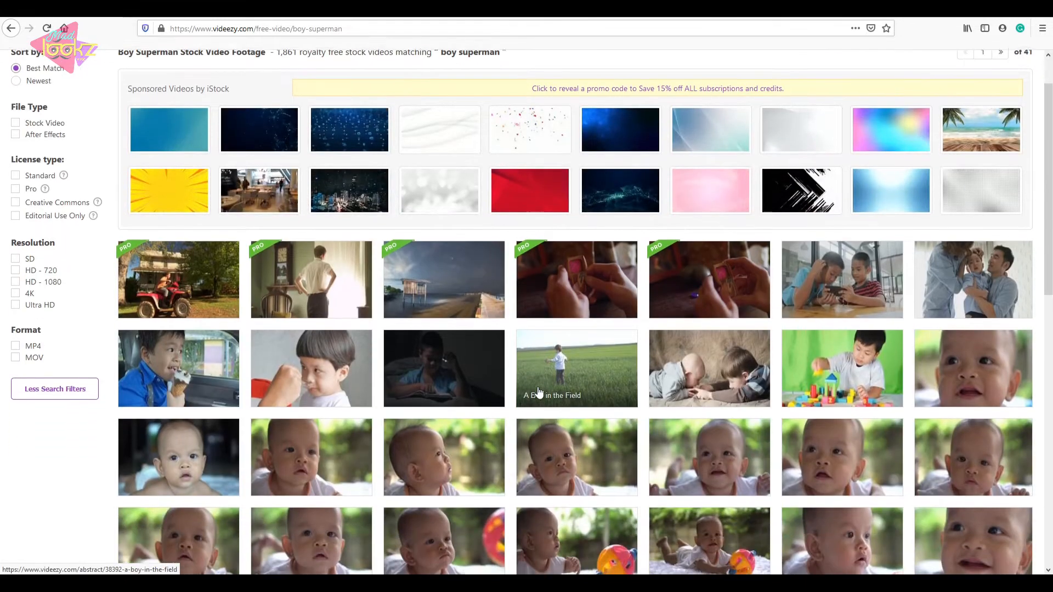
{"action": "scroll", "coordinate": [538, 392], "scroll_direction": "down", "scroll_amount": 4}
{"action": "scroll", "coordinate": [685, 318], "scroll_direction": "down", "scroll_amount": 7}
{"action": "scroll", "coordinate": [587, 337], "scroll_direction": "down", "scroll_amount": 3}
{"action": "scroll", "coordinate": [581, 334], "scroll_direction": "up", "scroll_amount": 15}
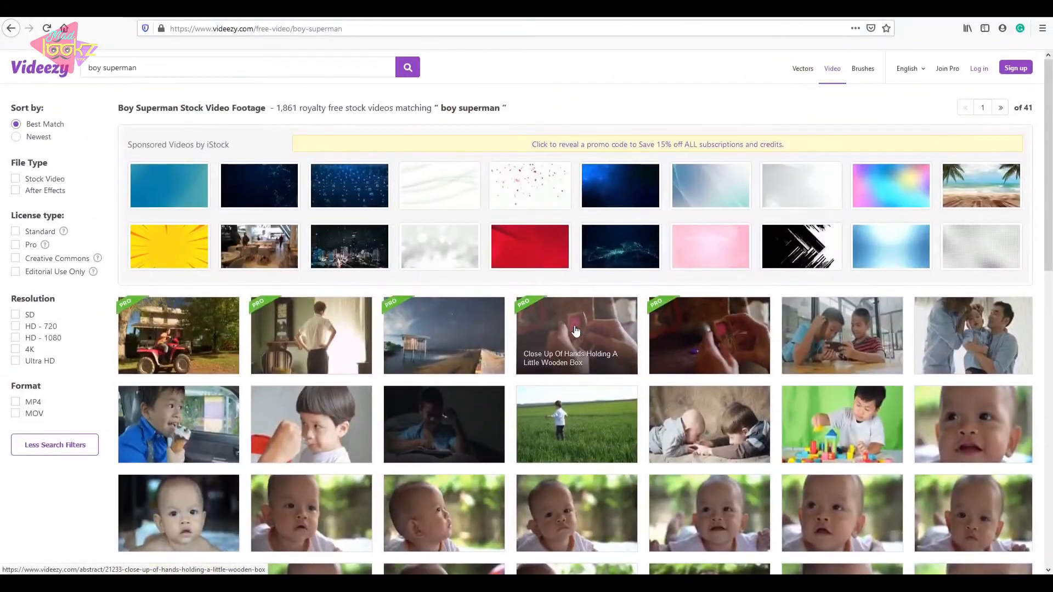
Search for "boy running" and open the clip of the boy in a red superhero cape raising his arm
{"action": "left_click", "coordinate": [248, 75]}
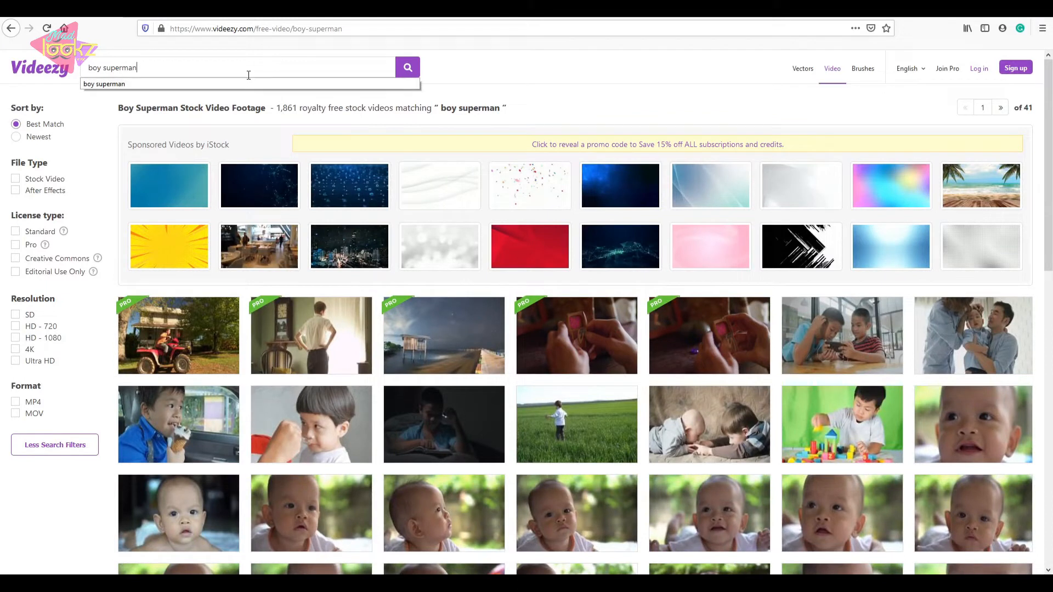
{"action": "type", "text": "boy running"}
{"action": "key", "text": "Return"}
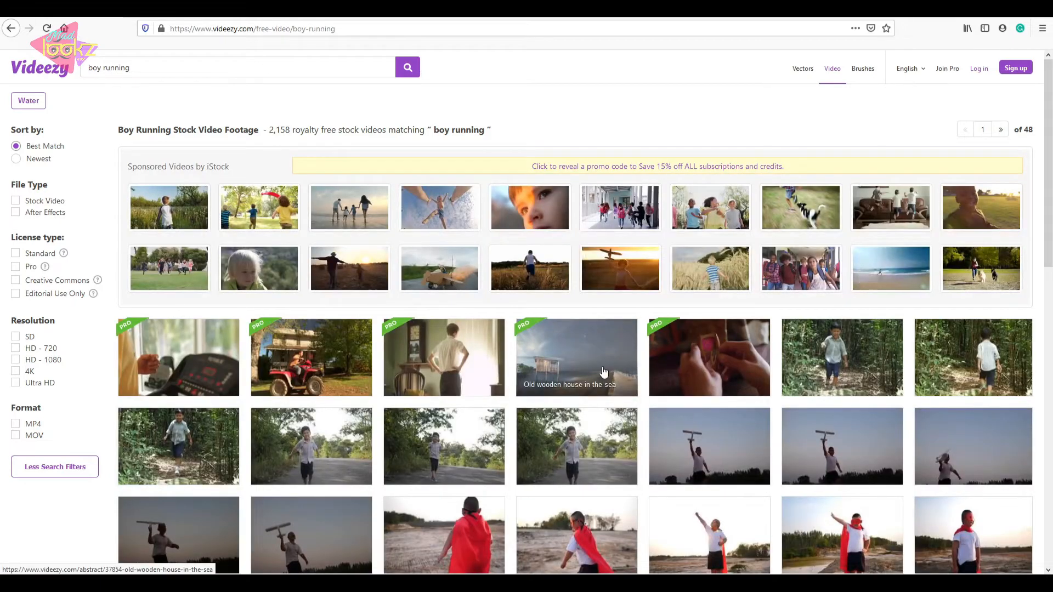
{"action": "scroll", "coordinate": [604, 373], "scroll_direction": "down", "scroll_amount": 2}
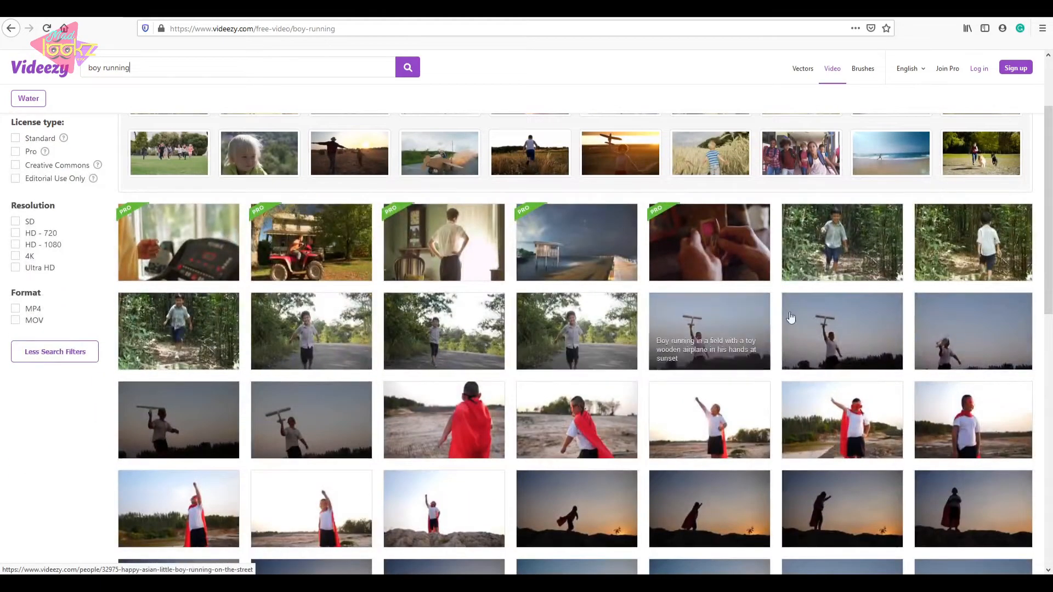
{"action": "left_click", "coordinate": [721, 405]}
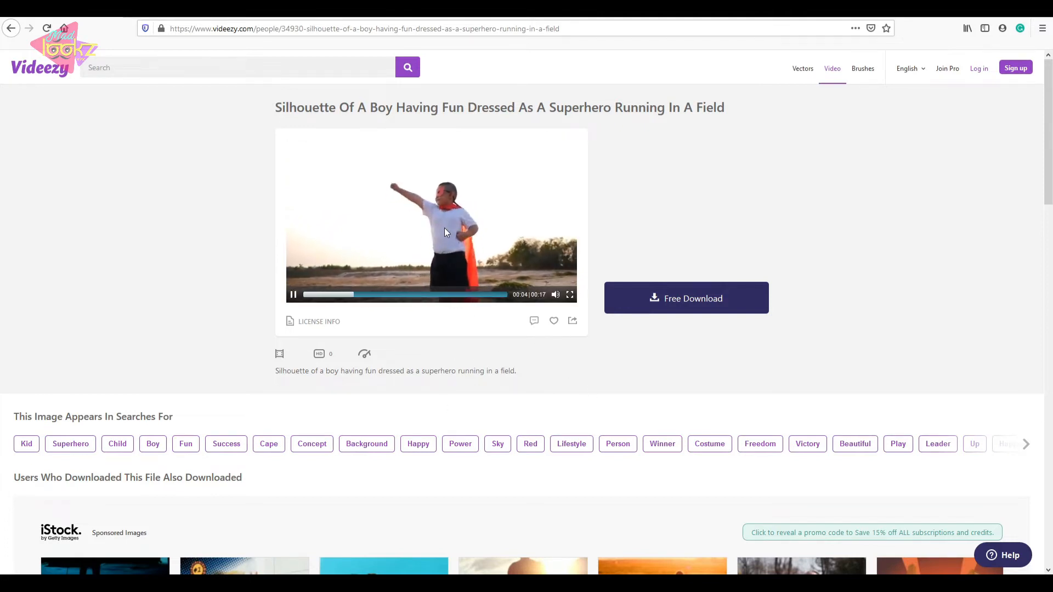
Review the superhero boy clip's license information and its comments, closing each one
{"action": "left_click", "coordinate": [320, 321]}
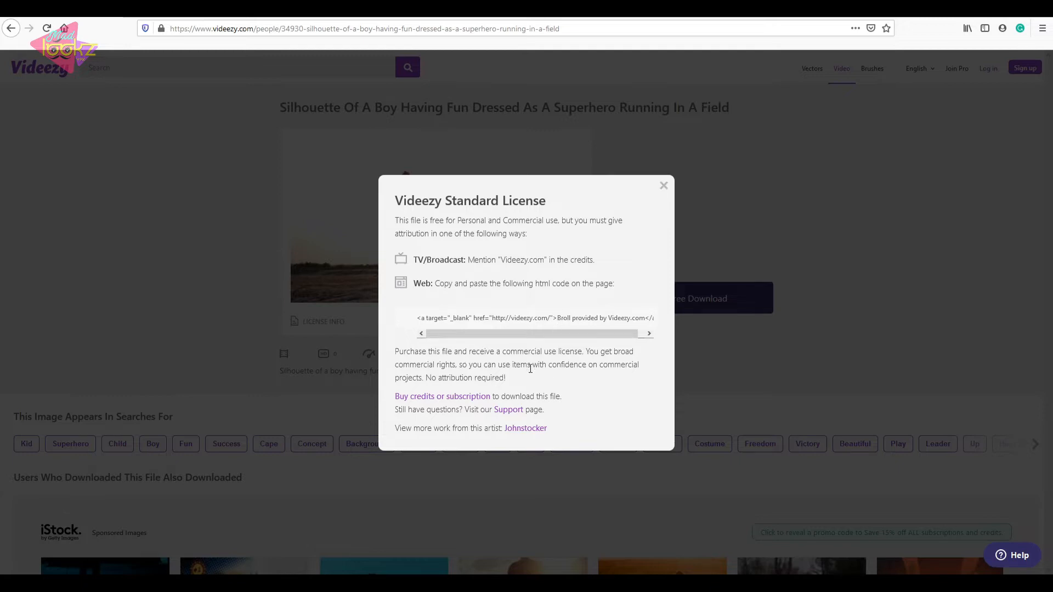
{"action": "left_click", "coordinate": [664, 187]}
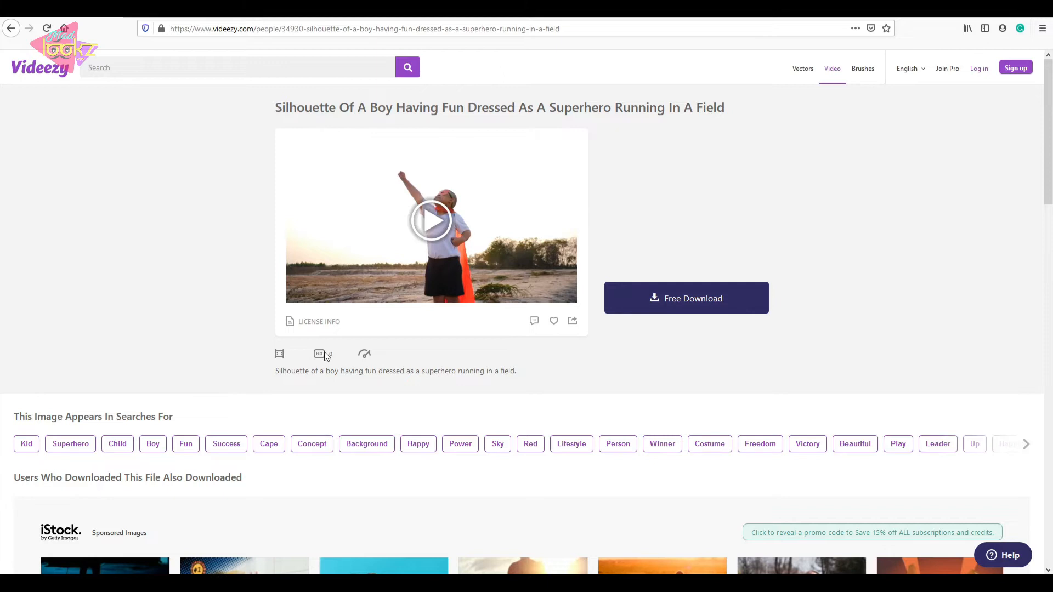
{"action": "left_click", "coordinate": [537, 324]}
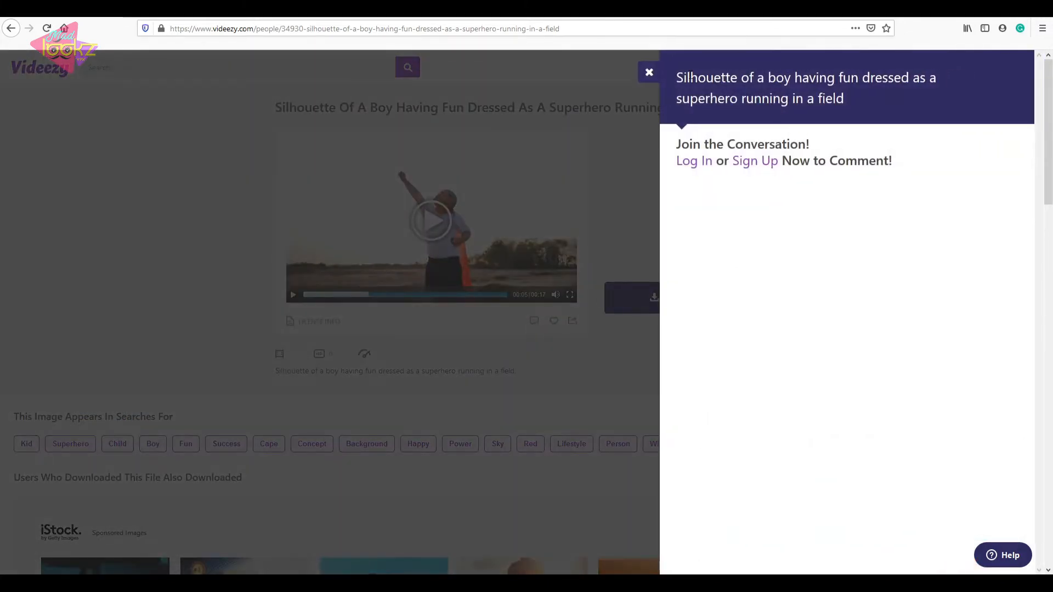
{"action": "left_click", "coordinate": [649, 73]}
Try the free download of the superhero boy clip, cancelling the save of Hero_boy1.mov
{"action": "left_click", "coordinate": [704, 303]}
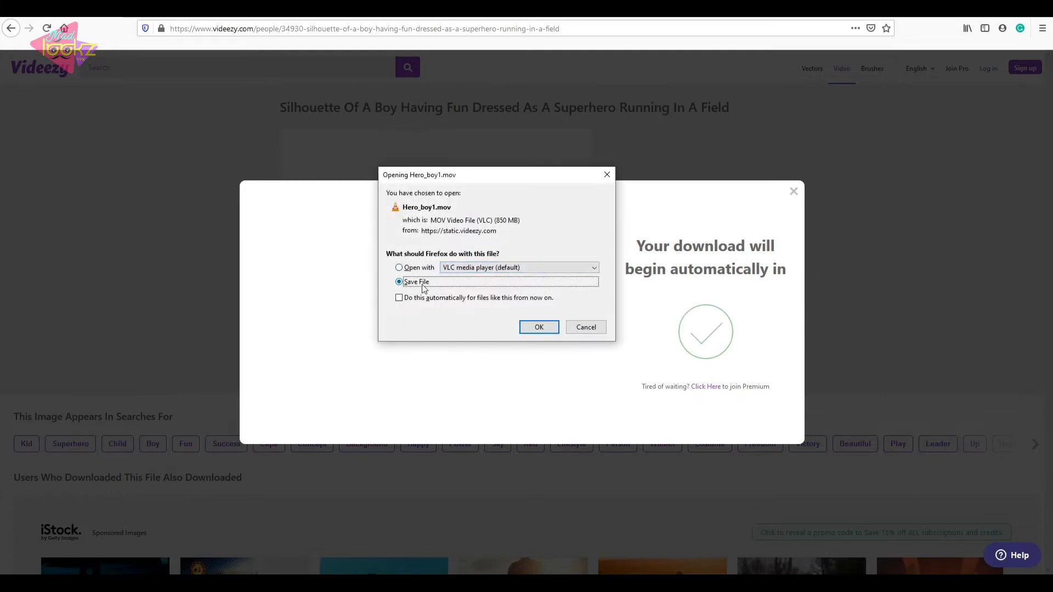
{"action": "left_click", "coordinate": [585, 327]}
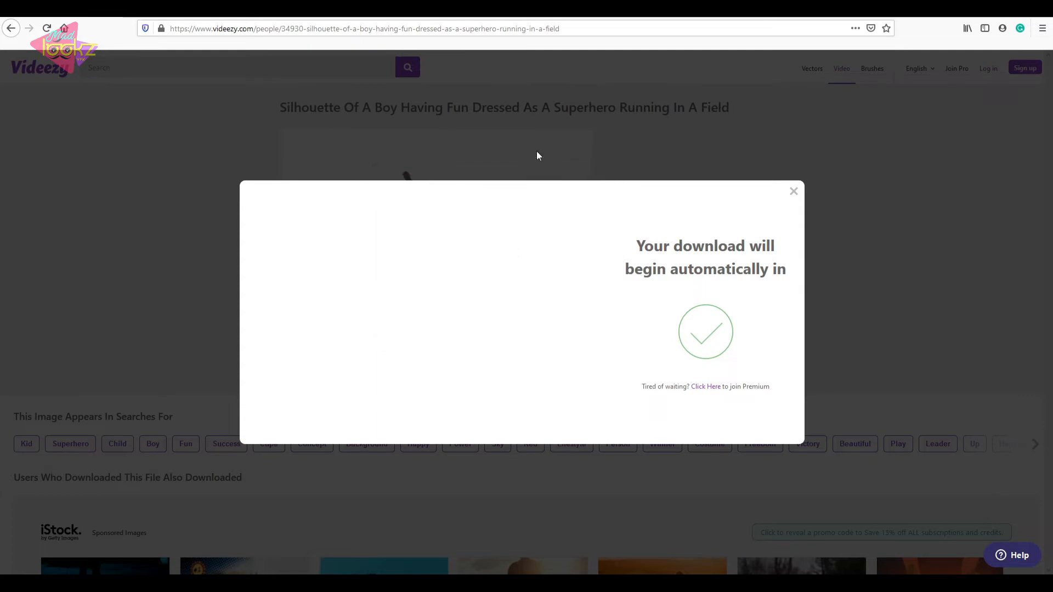
{"action": "left_click", "coordinate": [794, 193]}
Look through the related footage, view the sponsored iStock clip of the superhero boy running at sunset and return
{"action": "scroll", "coordinate": [459, 329], "scroll_direction": "down", "scroll_amount": 5}
{"action": "scroll", "coordinate": [456, 337], "scroll_direction": "up", "scroll_amount": 1}
{"action": "scroll", "coordinate": [455, 337], "scroll_direction": "down", "scroll_amount": 2}
{"action": "scroll", "coordinate": [549, 290], "scroll_direction": "down", "scroll_amount": 1}
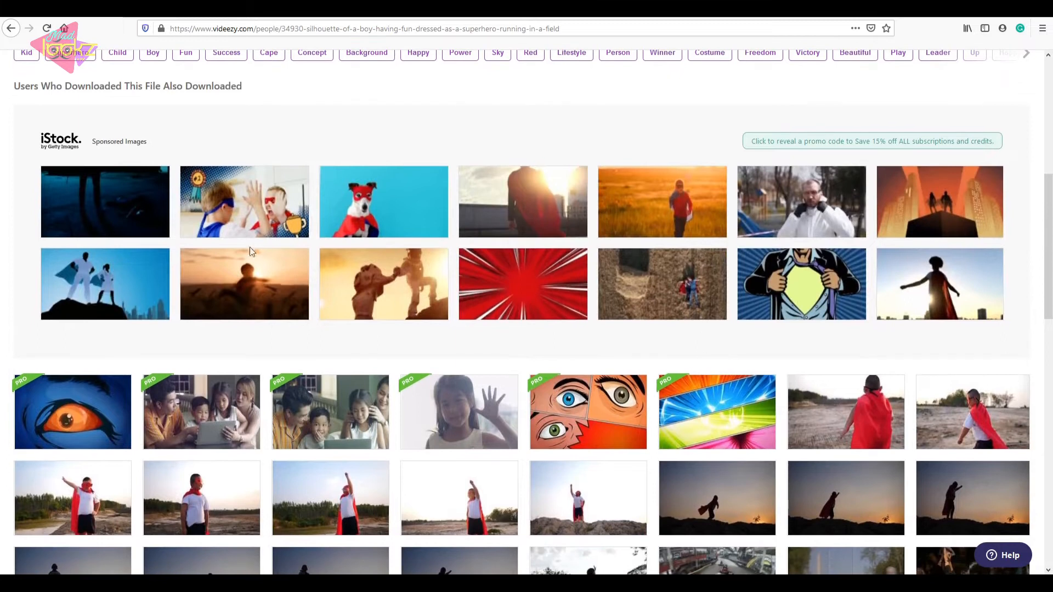
{"action": "left_click", "coordinate": [660, 212]}
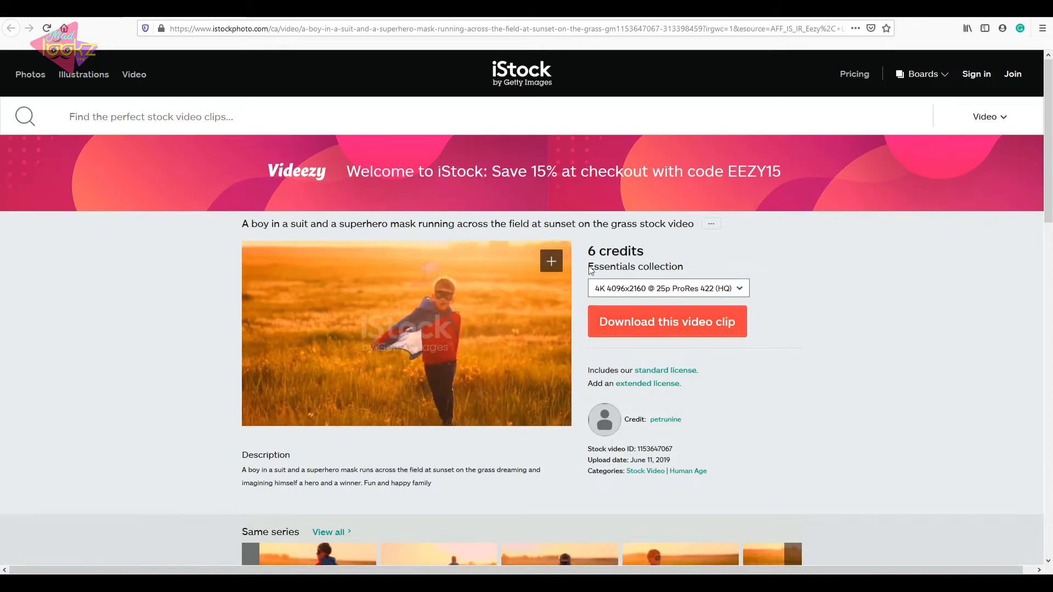
{"action": "key", "text": "alt+Left"}
Open the Toy Car clip from the related footage, play its preview and look through its related clips
{"action": "scroll", "coordinate": [378, 411], "scroll_direction": "down", "scroll_amount": 7}
{"action": "left_click", "coordinate": [596, 262]}
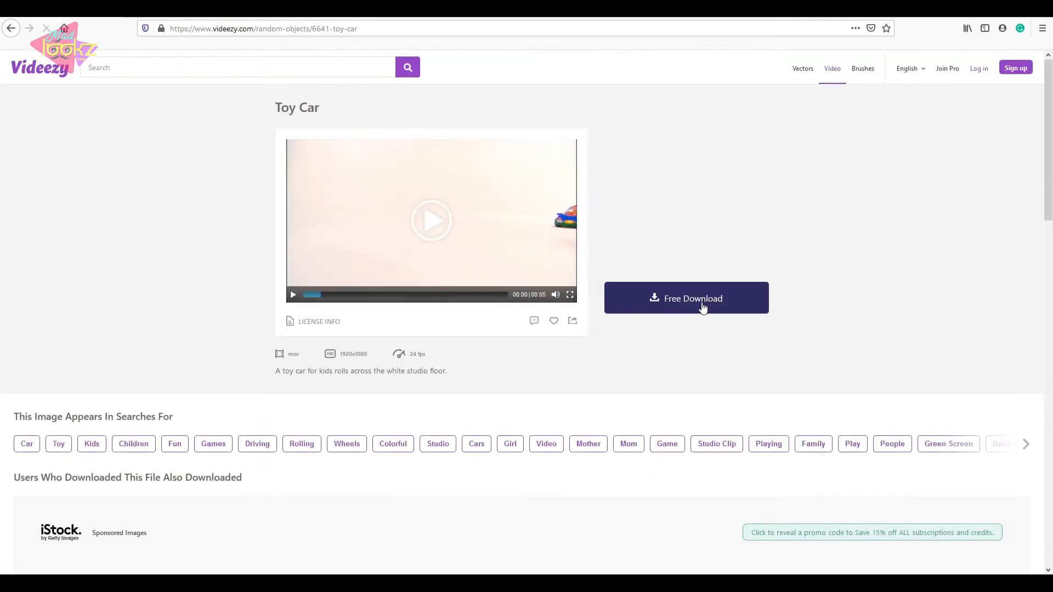
{"action": "left_click", "coordinate": [423, 225]}
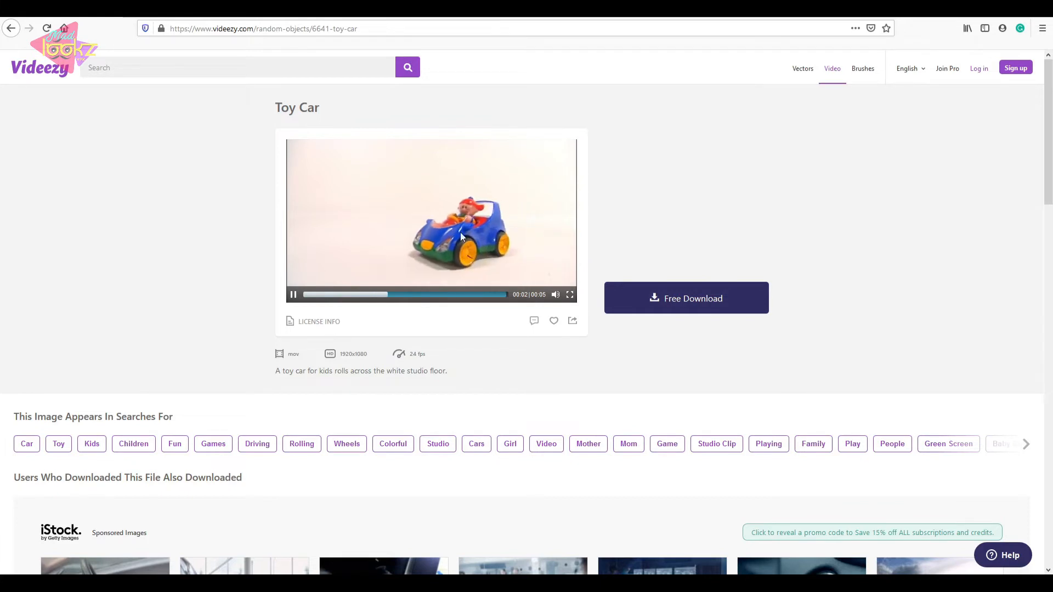
{"action": "scroll", "coordinate": [417, 338], "scroll_direction": "down", "scroll_amount": 5}
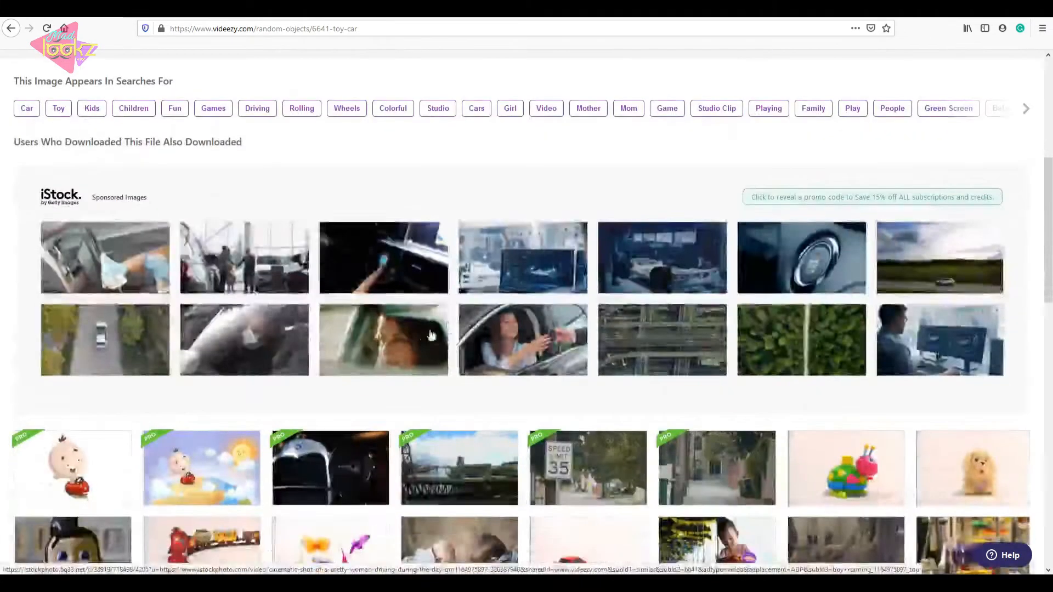
{"action": "scroll", "coordinate": [422, 340], "scroll_direction": "down", "scroll_amount": 15}
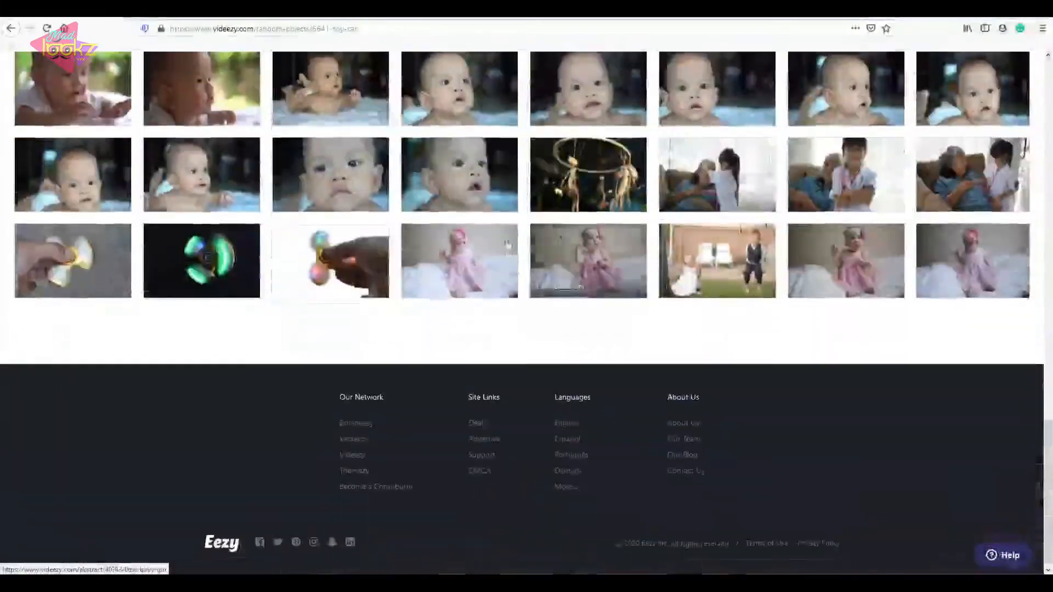
{"action": "scroll", "coordinate": [574, 279], "scroll_direction": "up", "scroll_amount": 15}
{"action": "scroll", "coordinate": [538, 224], "scroll_direction": "up", "scroll_amount": 3}
Browse the newest videos from the homepage and open the clip of the chef cutting spring onions with a kitchen knife
{"action": "left_click", "coordinate": [48, 71]}
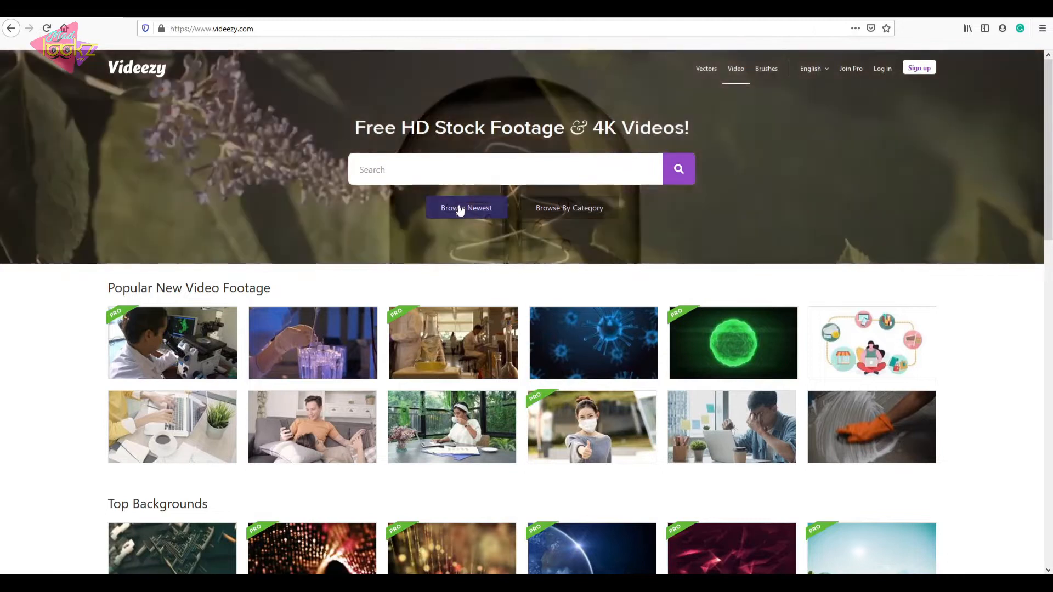
{"action": "left_click", "coordinate": [478, 209]}
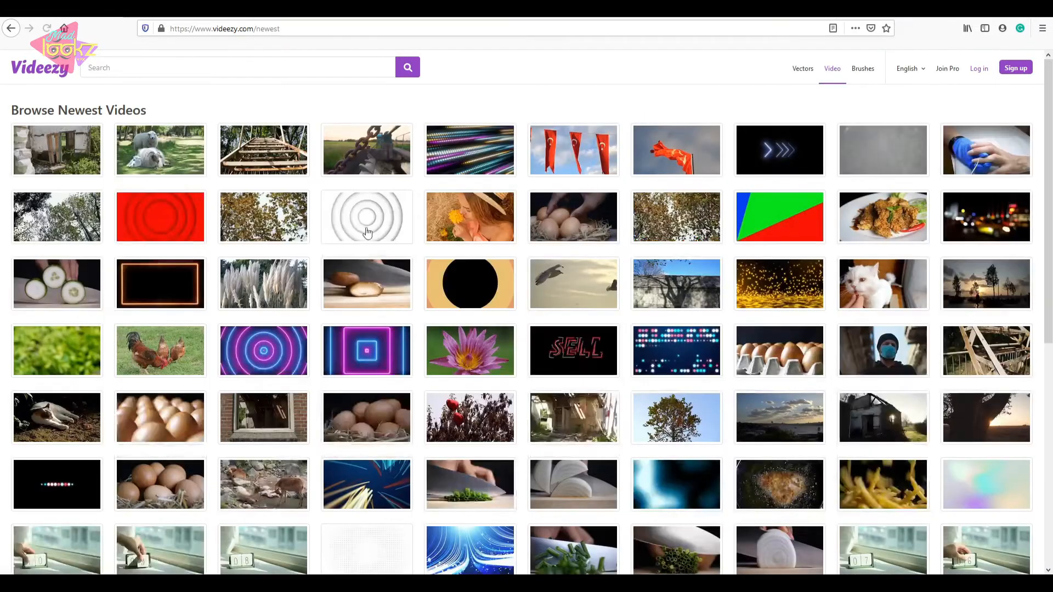
{"action": "scroll", "coordinate": [560, 310], "scroll_direction": "down", "scroll_amount": 1}
{"action": "scroll", "coordinate": [635, 247], "scroll_direction": "down", "scroll_amount": 3}
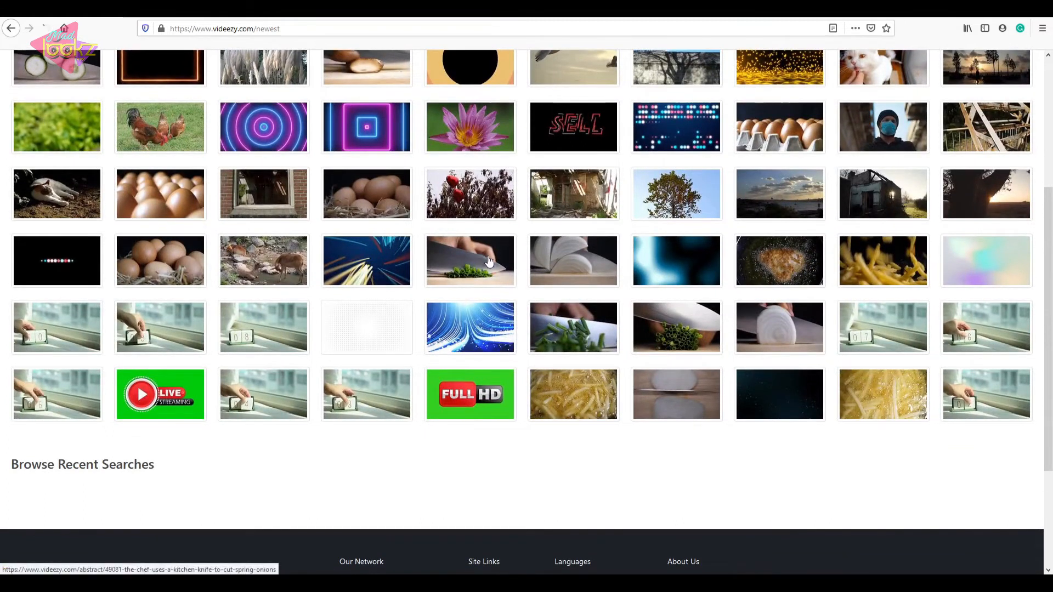
{"action": "left_click", "coordinate": [483, 260]}
{"action": "left_click", "coordinate": [462, 250]}
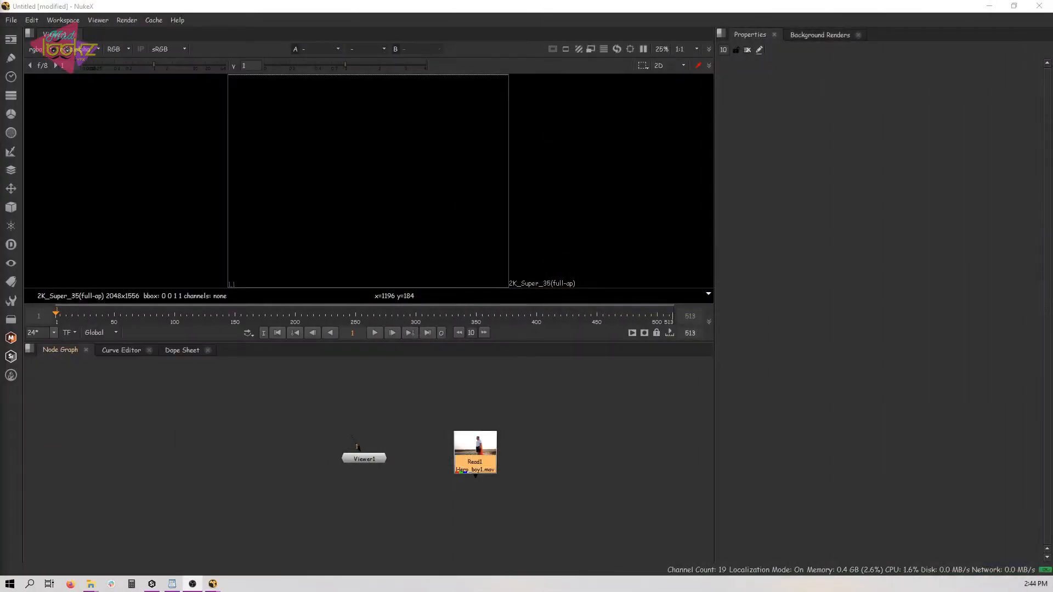
Switch to NukeX and open the Hero_boy1.mov Read node's properties to examine the source file's extension and settings
{"action": "scroll", "coordinate": [486, 460], "scroll_direction": "up", "scroll_amount": 8}
{"action": "double_click", "coordinate": [480, 462]}
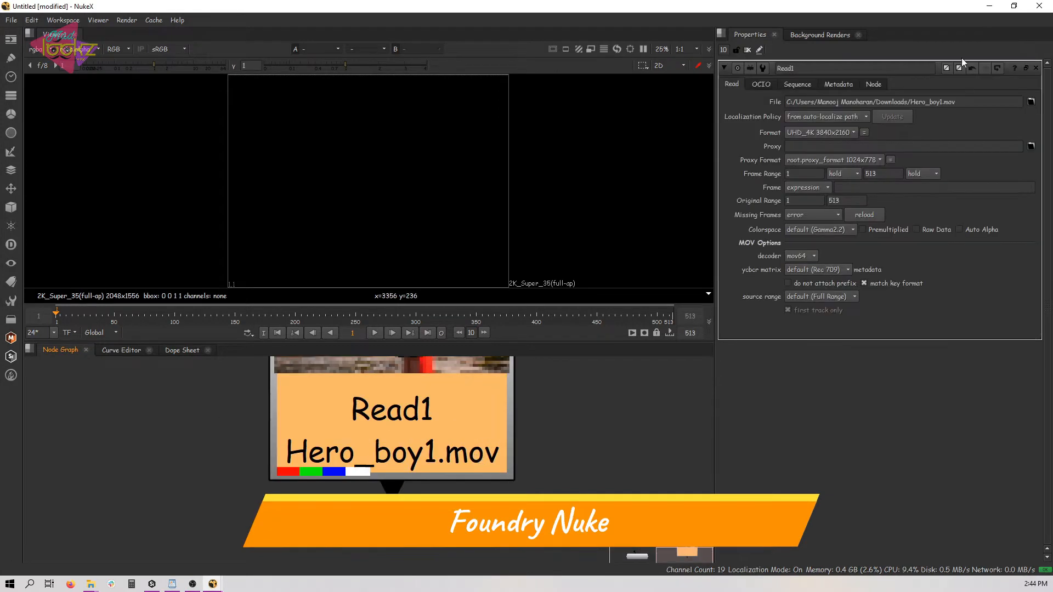
{"action": "left_click", "coordinate": [946, 103]}
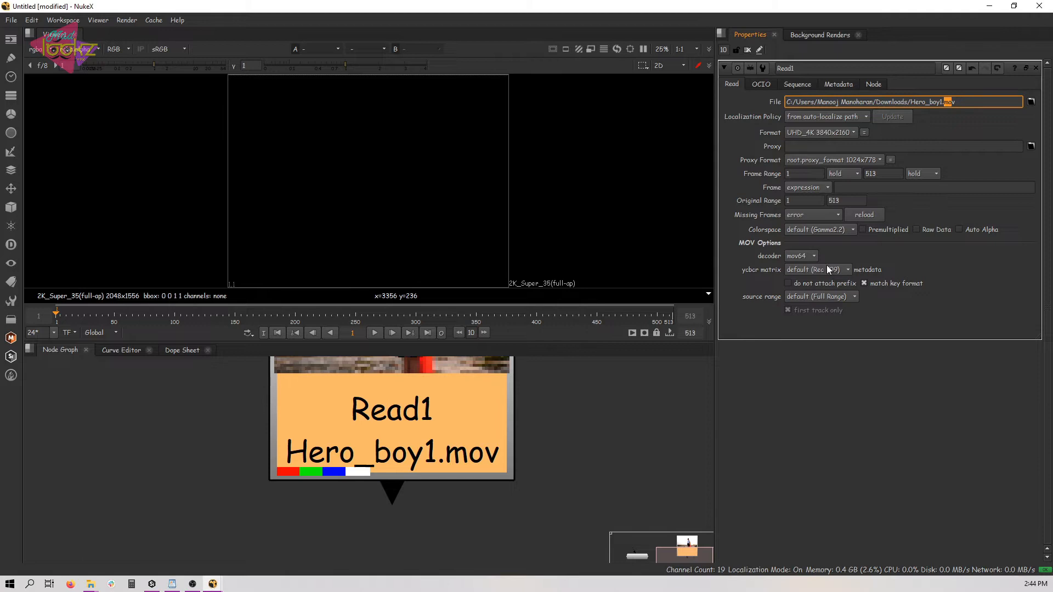
{"action": "scroll", "coordinate": [469, 459], "scroll_direction": "down", "scroll_amount": 5}
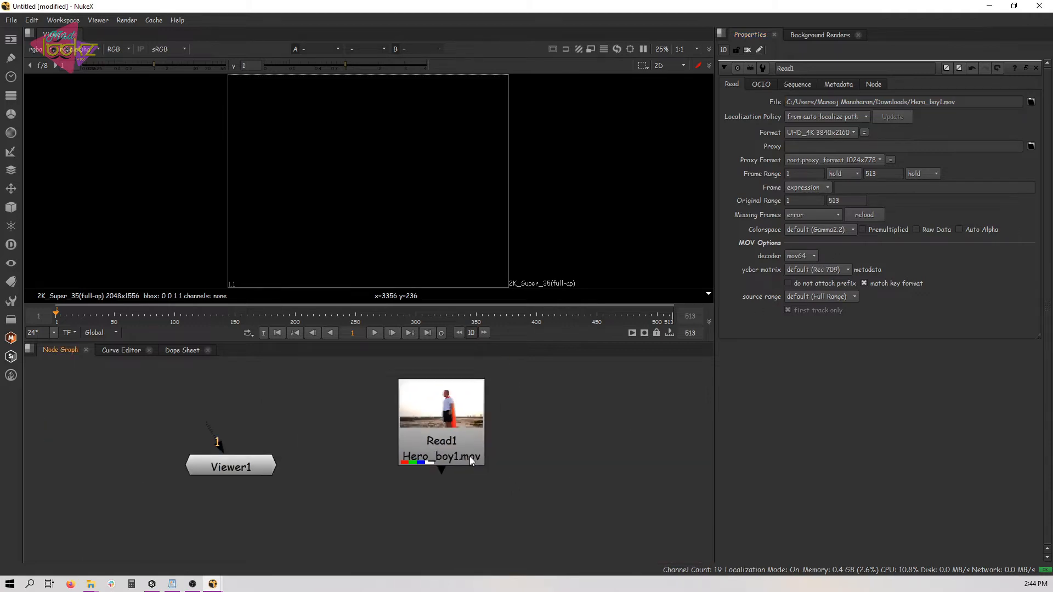
Preview the Hero_boy1.mov Read node in the Viewer up to frame 430 and attach a Write node to it
{"action": "key", "text": "1"}
{"action": "left_click_drag", "start_coordinate": [306, 317], "coordinate": [573, 291]}
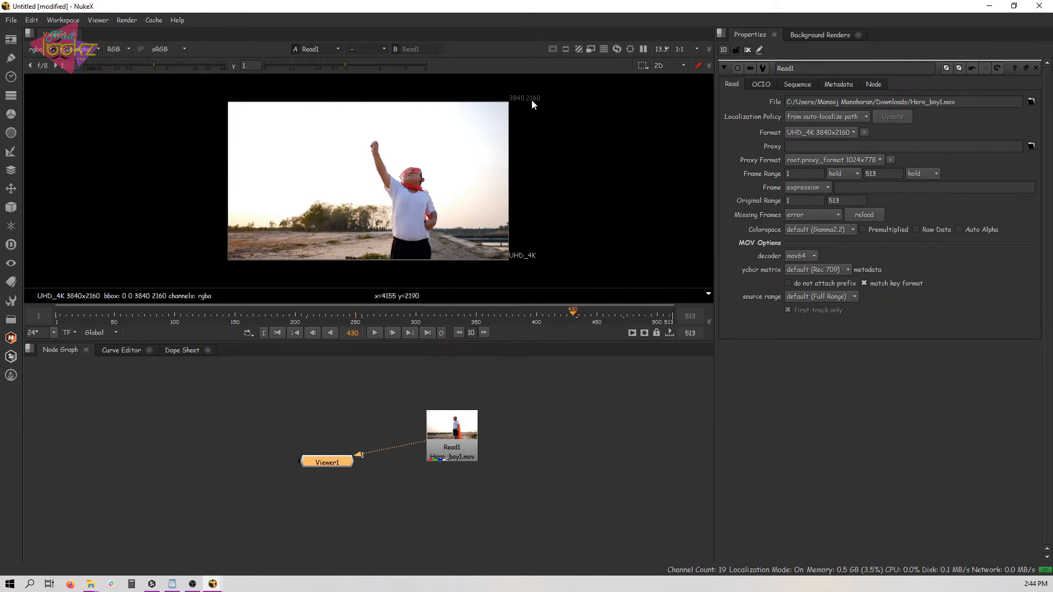
{"action": "left_click_drag", "start_coordinate": [464, 446], "coordinate": [468, 472]}
{"action": "key", "text": "w"}
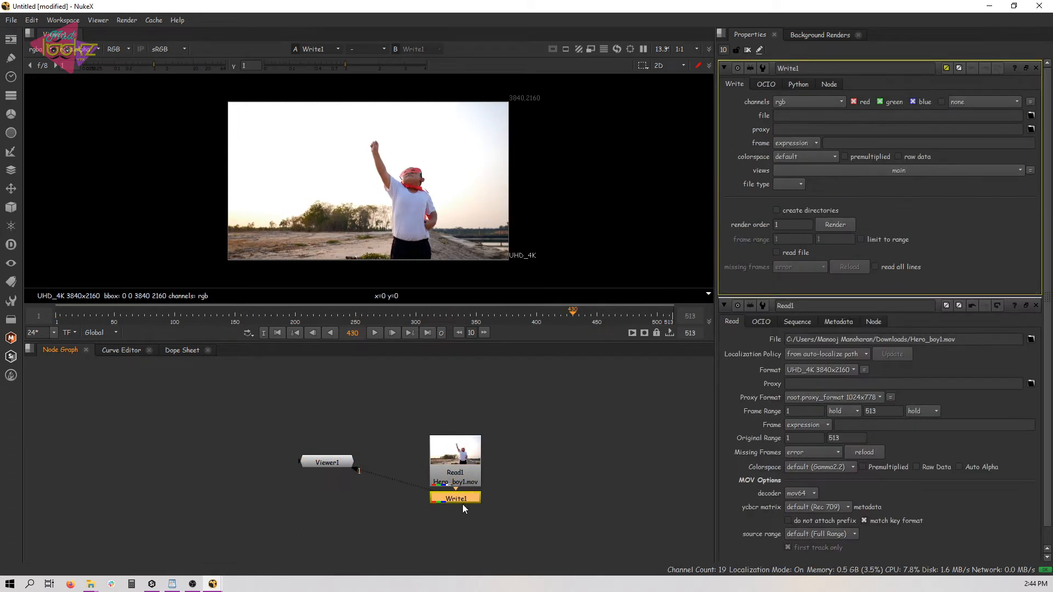
Try to enter an output file path on the d: drive for the Write node
{"action": "left_click", "coordinate": [797, 115]}
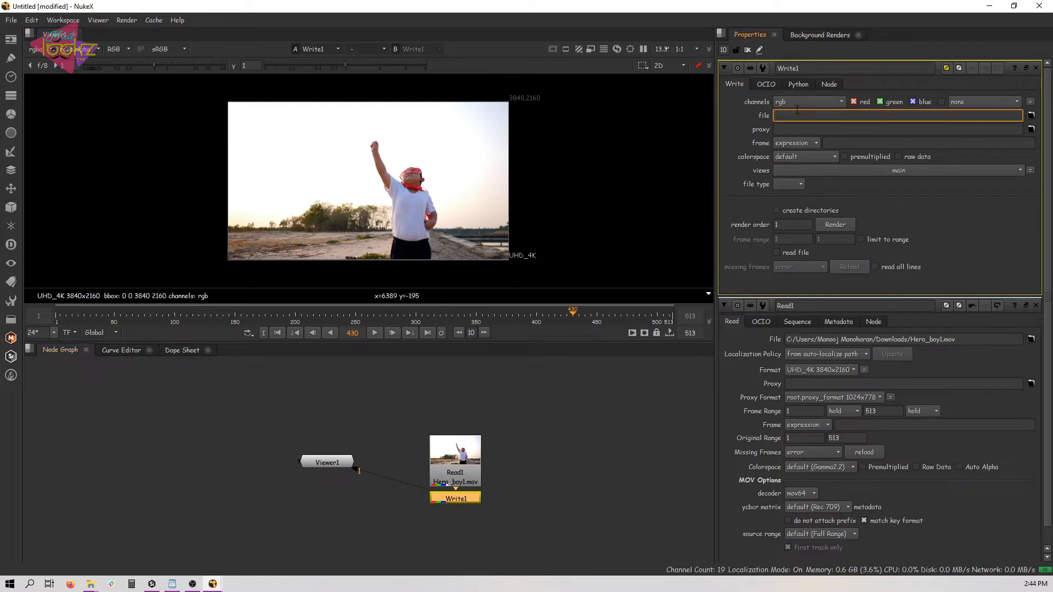
{"action": "type", "text": "d://"}
{"action": "key", "text": "BackSpace"}
{"action": "key", "text": "BackSpace"}
{"action": "key", "text": "BackSpace"}
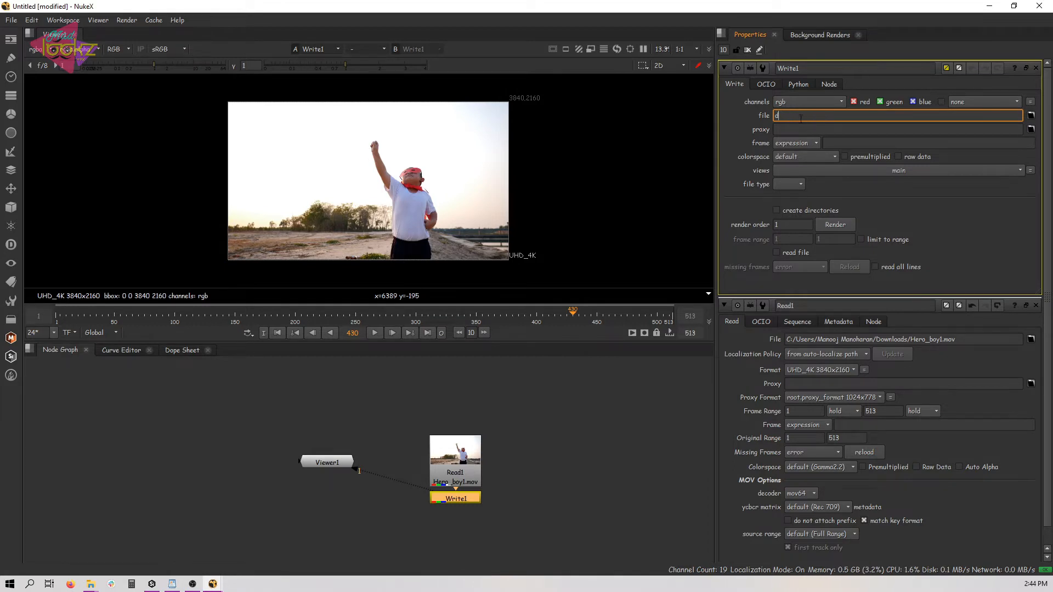
Try a render of the Write node with the frame range 50-100
{"action": "left_click", "coordinate": [839, 224]}
{"action": "left_click_drag", "start_coordinate": [563, 258], "coordinate": [533, 263]}
{"action": "type", "text": "50-100"}
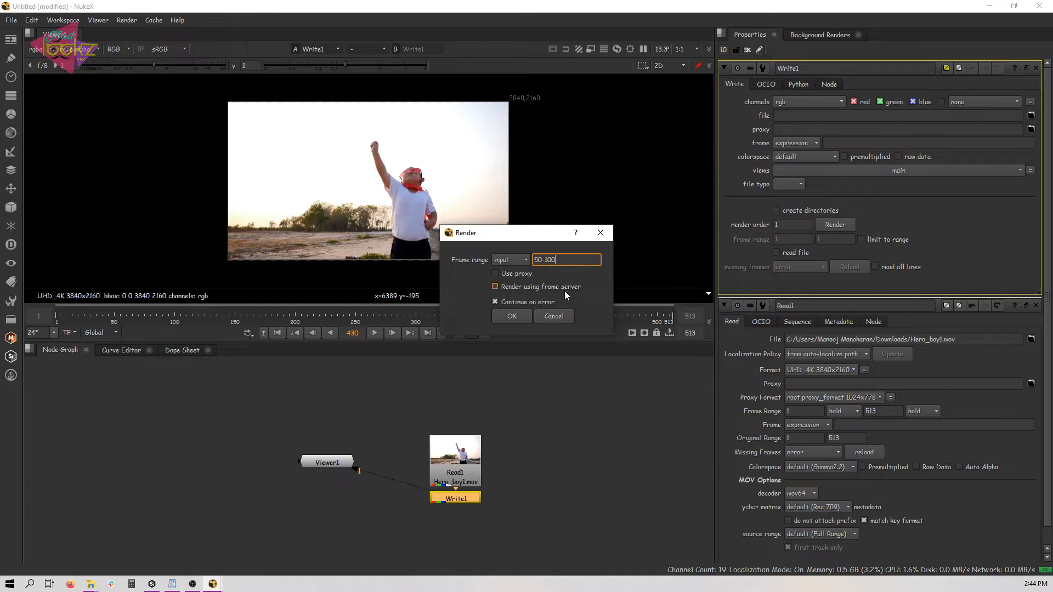
{"action": "left_click", "coordinate": [553, 316]}
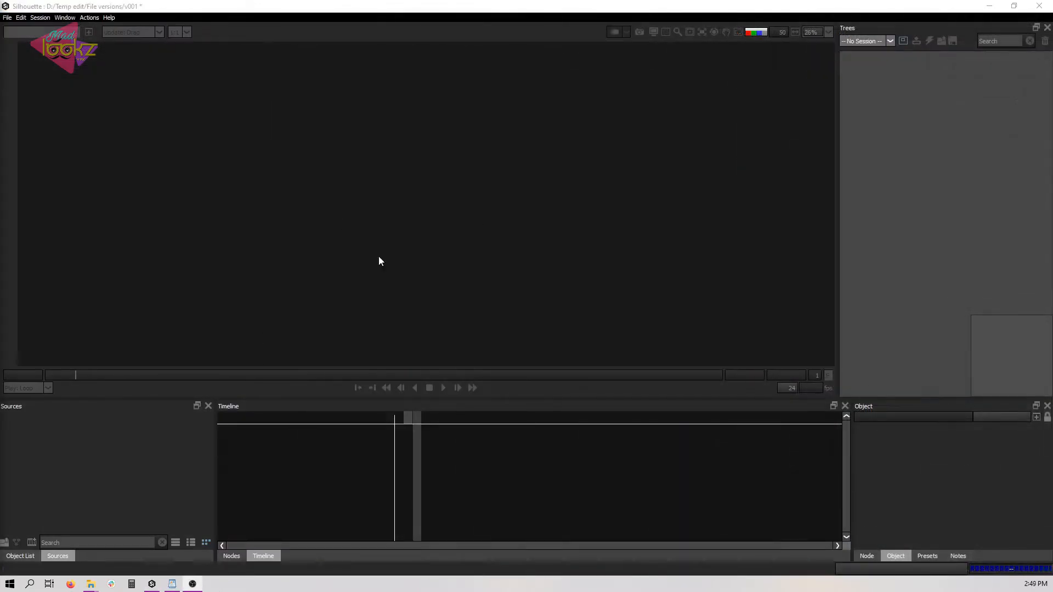
Switch to Silhouette and import the superman_boy.[0085-0160].tiff image sequence as a source
{"action": "double_click", "coordinate": [50, 423]}
{"action": "left_click", "coordinate": [121, 112]}
{"action": "left_click", "coordinate": [433, 290]}
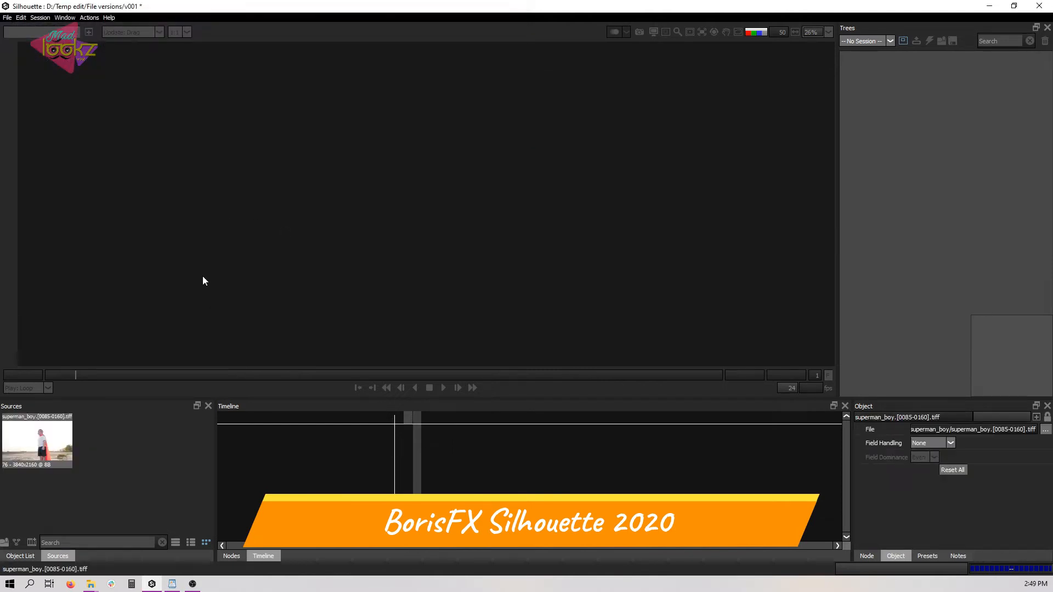
Create a session named Instagram animation from the superman_boy source with the Paint template, 3840 x 2160, 76 frames at 24 fps
{"action": "left_click_drag", "start_coordinate": [37, 441], "coordinate": [971, 188]}
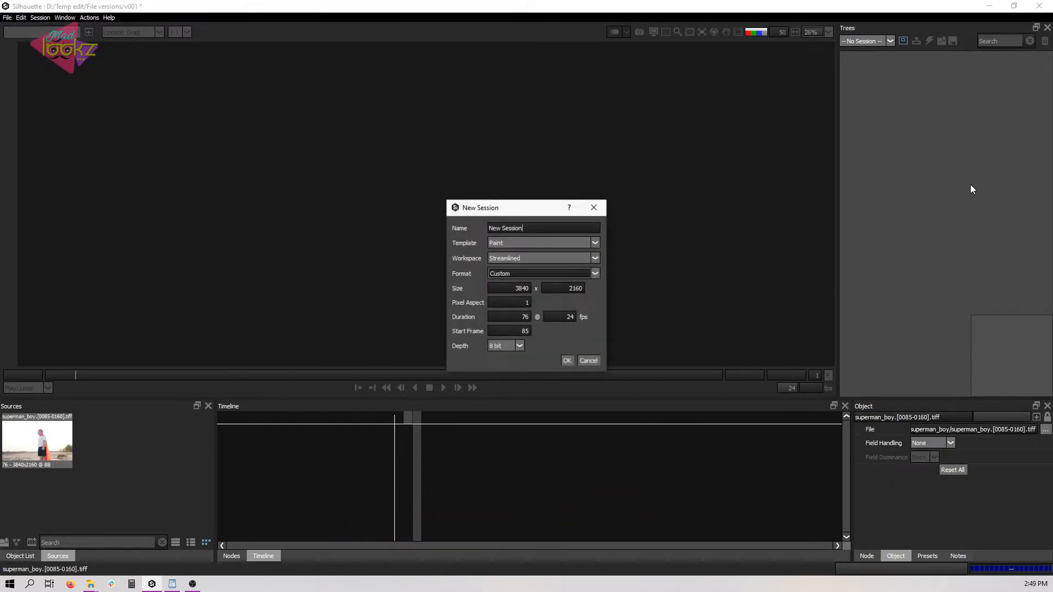
{"action": "left_click", "coordinate": [588, 214]}
{"action": "left_click", "coordinate": [39, 18]}
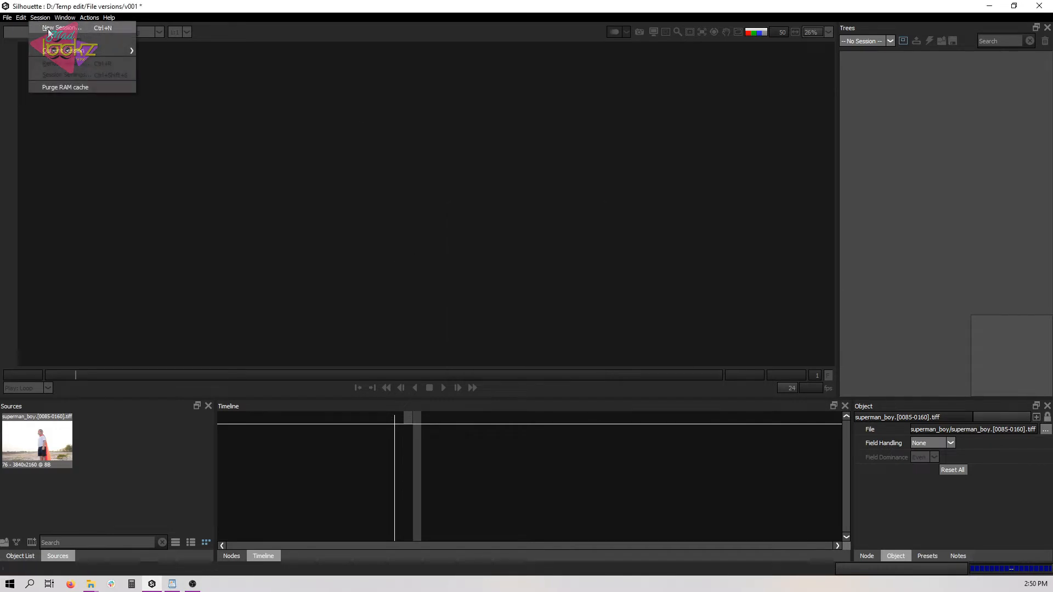
{"action": "left_click", "coordinate": [60, 28]}
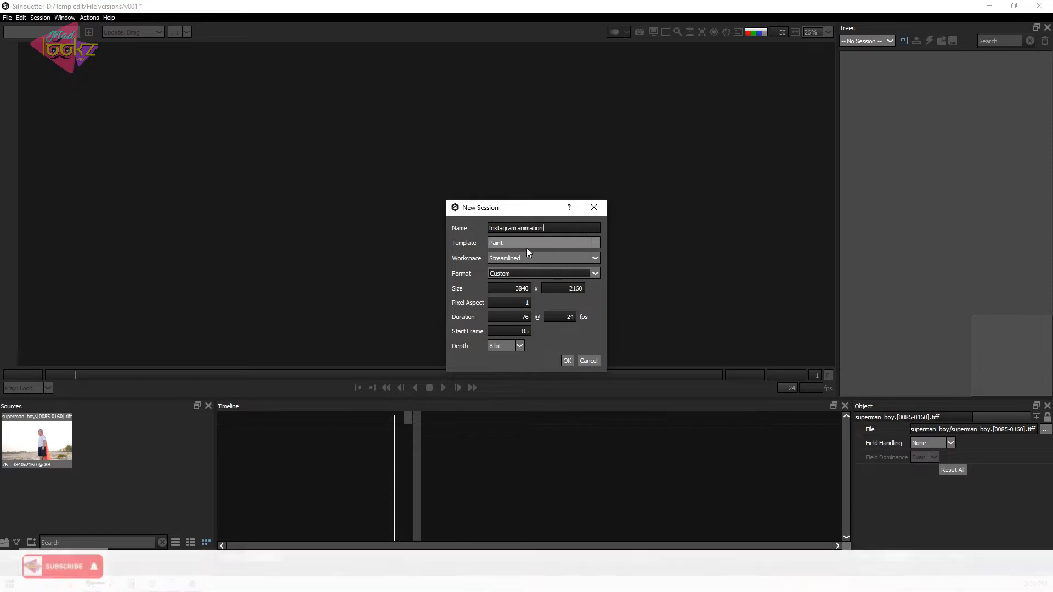
{"action": "left_click", "coordinate": [542, 243]}
{"action": "left_click", "coordinate": [506, 266]}
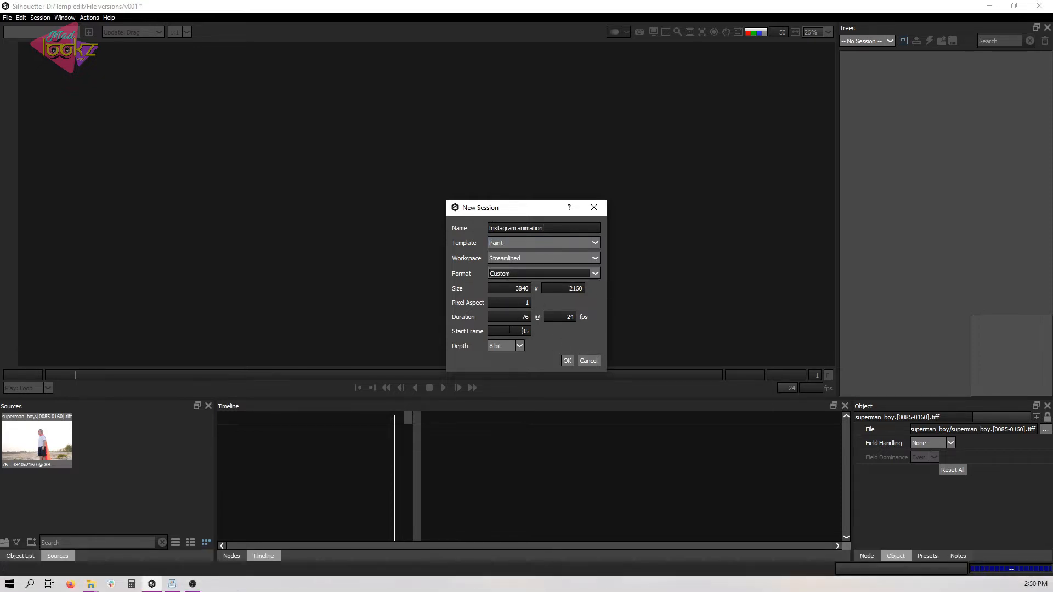
{"action": "left_click", "coordinate": [568, 361]}
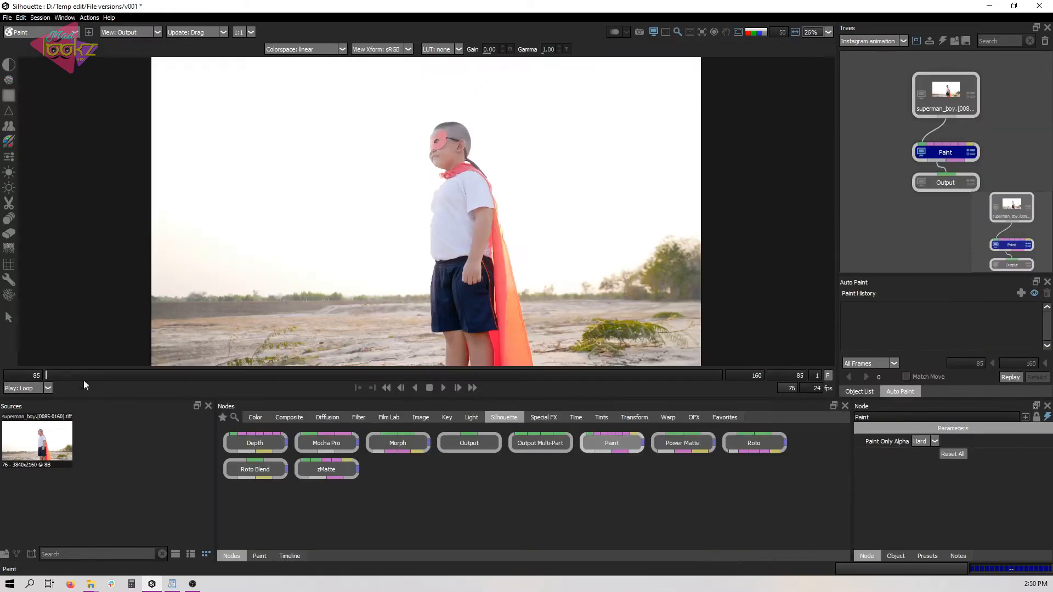
Edit the Instagram animation session so that its start frame is 1
{"action": "mouse_move", "coordinate": [47, 377]}
{"action": "left_mouse_down"}
{"action": "mouse_move", "coordinate": [448, 358]}
{"action": "mouse_move", "coordinate": [693, 325]}
{"action": "mouse_move", "coordinate": [201, 416]}
{"action": "mouse_move", "coordinate": [87, 407]}
{"action": "mouse_move", "coordinate": [140, 416]}
{"action": "mouse_move", "coordinate": [47, 362]}
{"action": "left_mouse_up"}
{"action": "left_click_drag", "start_coordinate": [199, 280], "coordinate": [196, 299]}
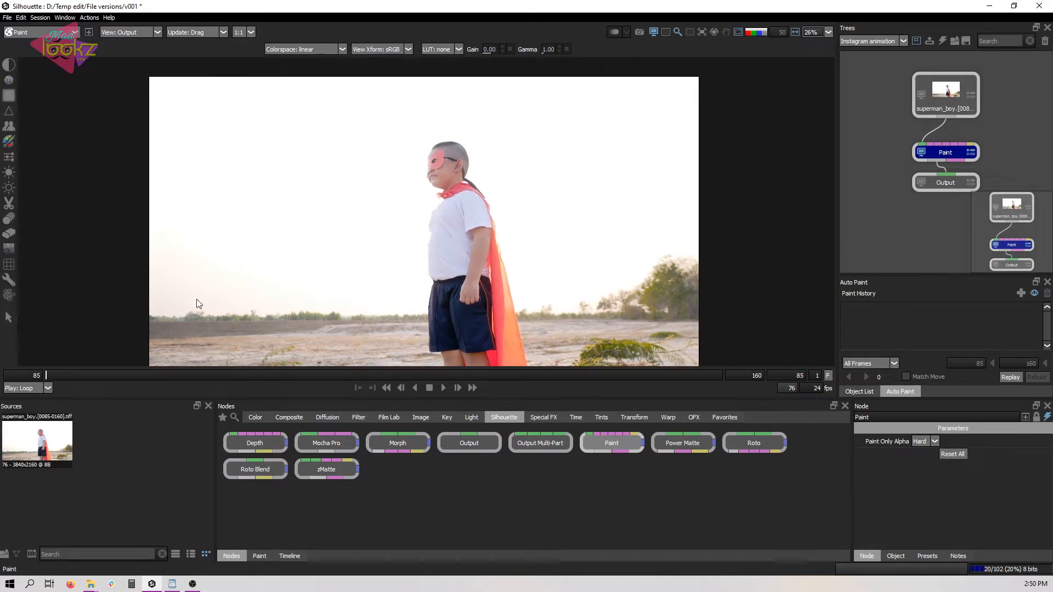
{"action": "left_click", "coordinate": [40, 17]}
{"action": "left_click", "coordinate": [55, 76]}
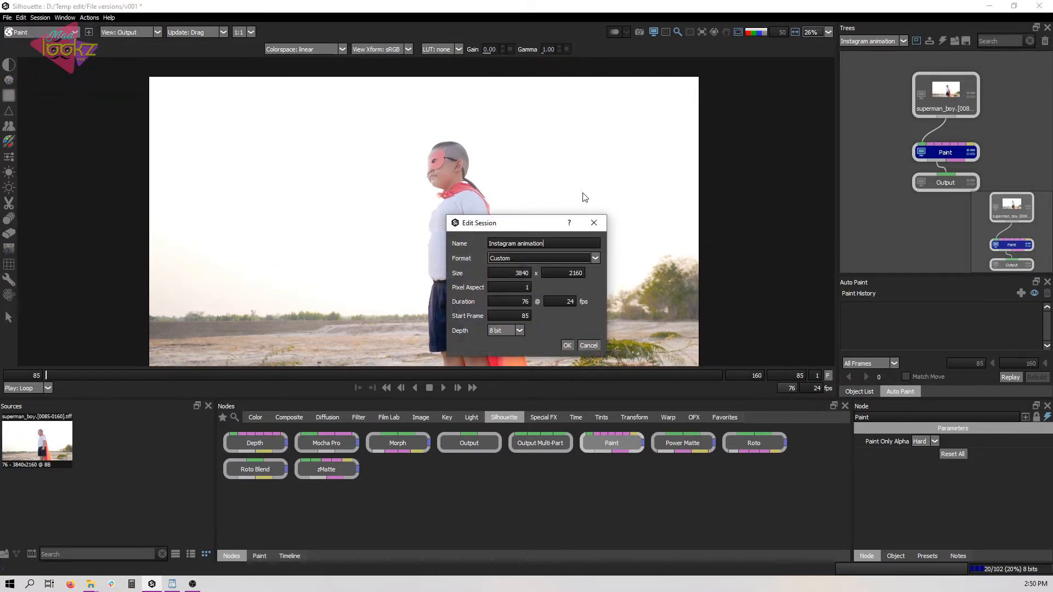
{"action": "left_click", "coordinate": [568, 346]}
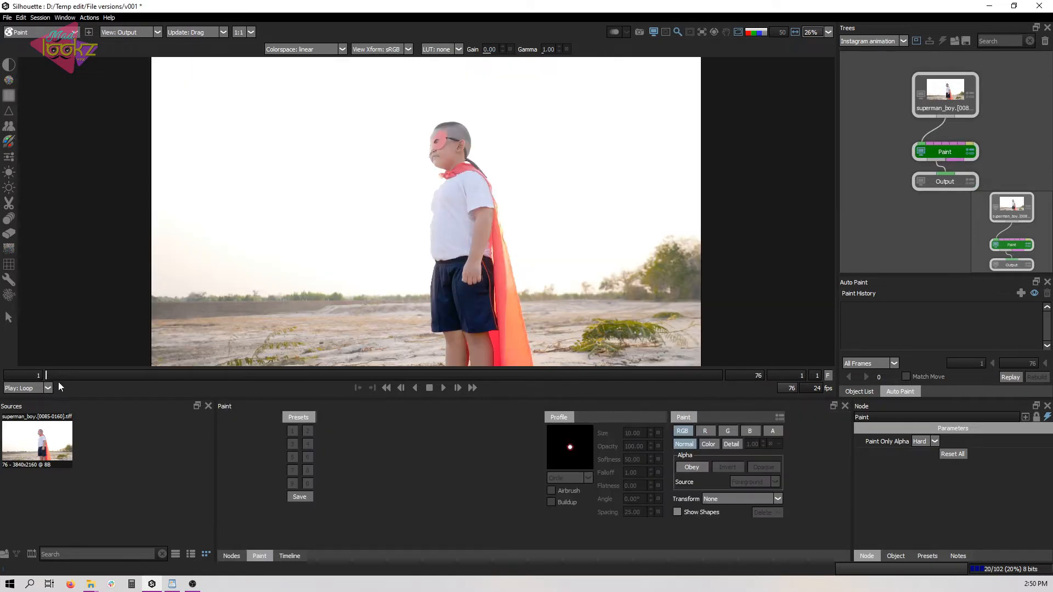
Scrub through the footage and limit the session's working range to frames 10 to 58
{"action": "left_click_drag", "start_coordinate": [54, 376], "coordinate": [755, 358]}
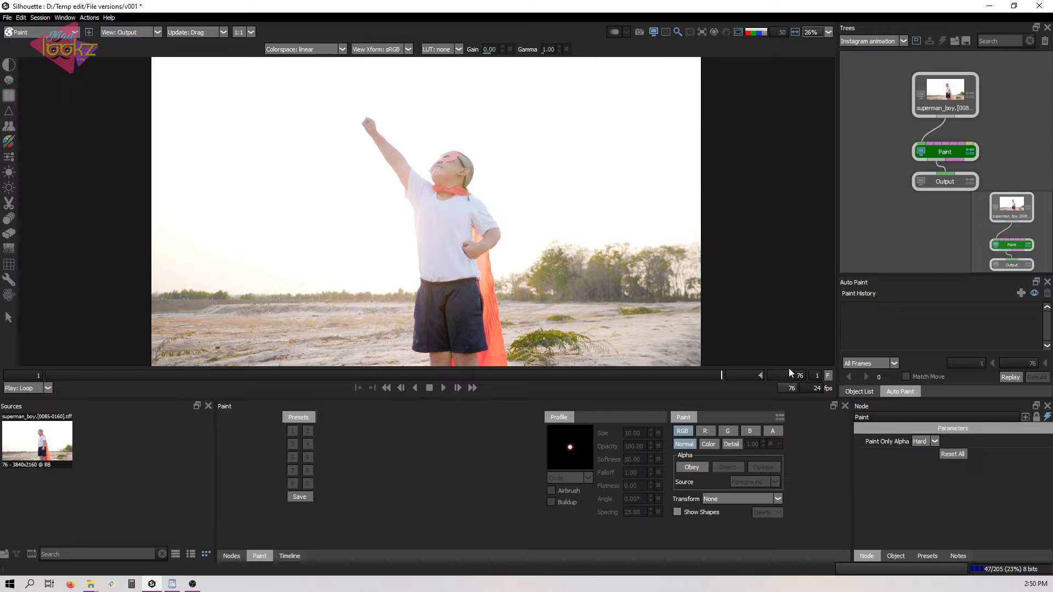
{"action": "type", "text": "8"}
{"action": "key", "text": "Return"}
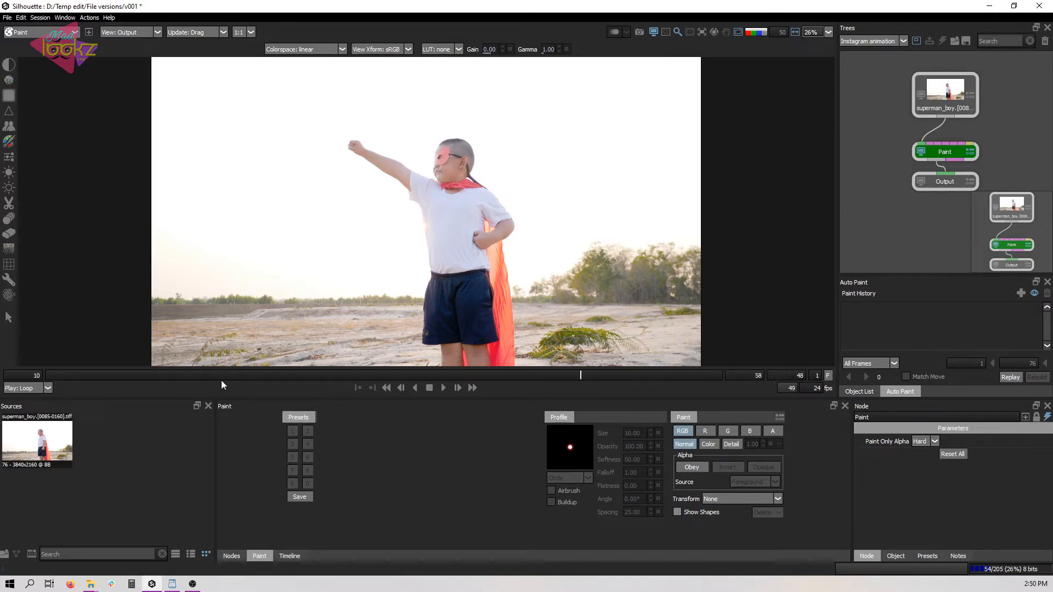
Play the trimmed range from its first frame, also with a frame increment of 2, and stop the playback
{"action": "left_click_drag", "start_coordinate": [60, 378], "coordinate": [18, 373]}
{"action": "key", "text": "space"}
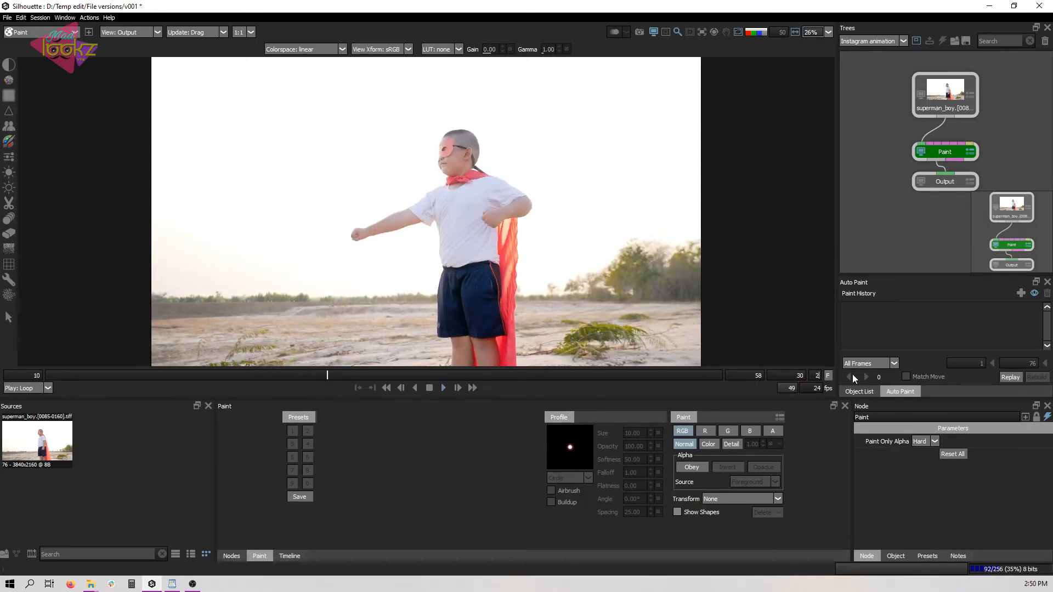
{"action": "left_click", "coordinate": [443, 388]}
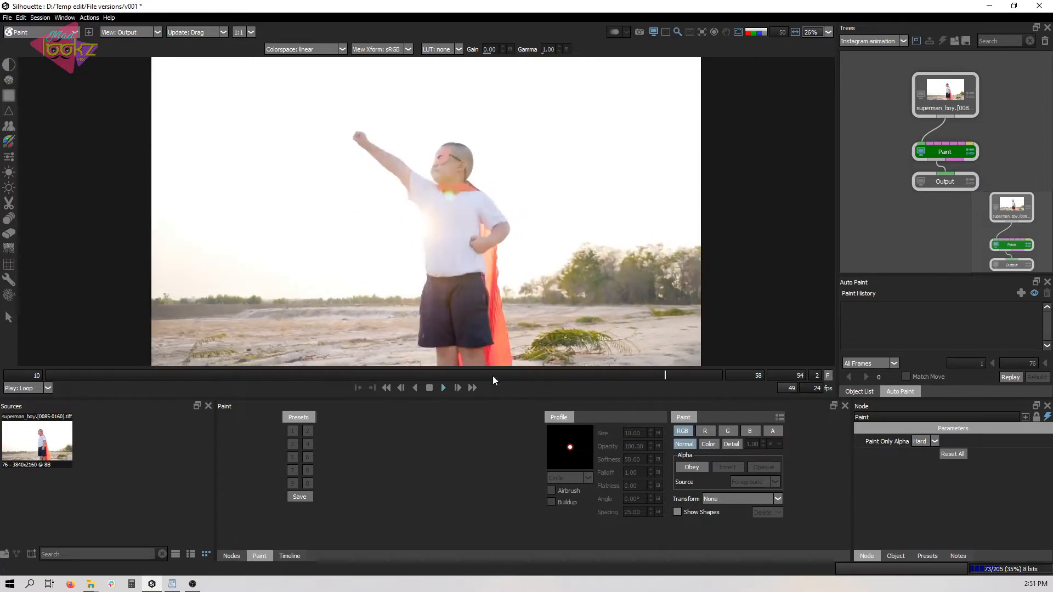
{"action": "left_click", "coordinate": [429, 388]}
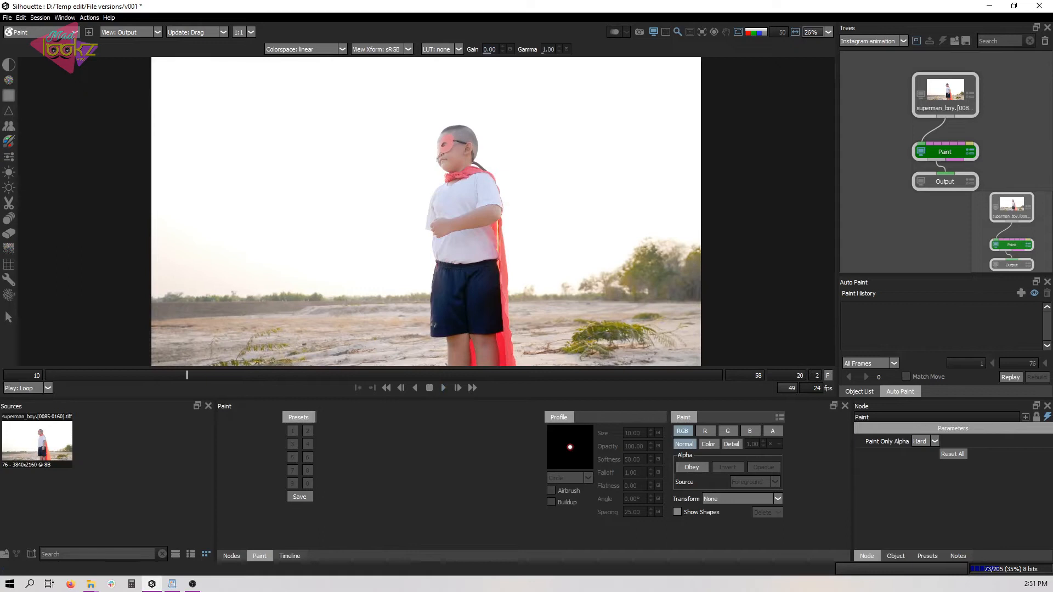
Set the frame increment to 1, step forward through the footage frame by frame and return to frame 10
{"action": "type", "text": "1"}
{"action": "key", "text": "Return"}
{"action": "left_click_drag", "start_coordinate": [624, 312], "coordinate": [581, 316]}
{"action": "key", "text": "x"}
{"action": "key", "text": "x"}
{"action": "key", "text": "x"}
{"action": "key", "text": "x"}
{"action": "key", "text": "x"}
{"action": "key", "text": "x"}
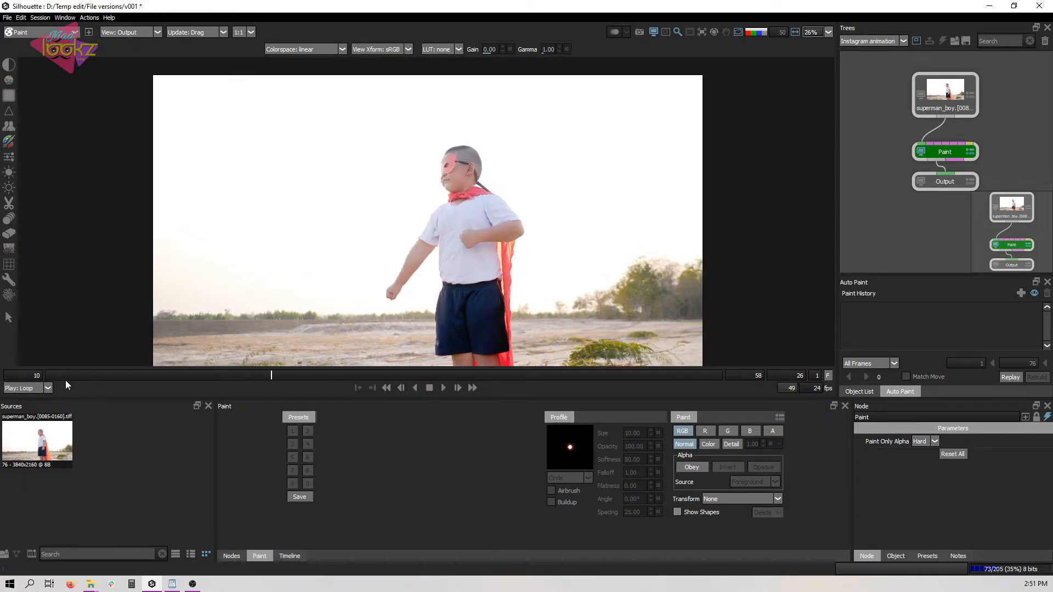
{"action": "left_click", "coordinate": [51, 376]}
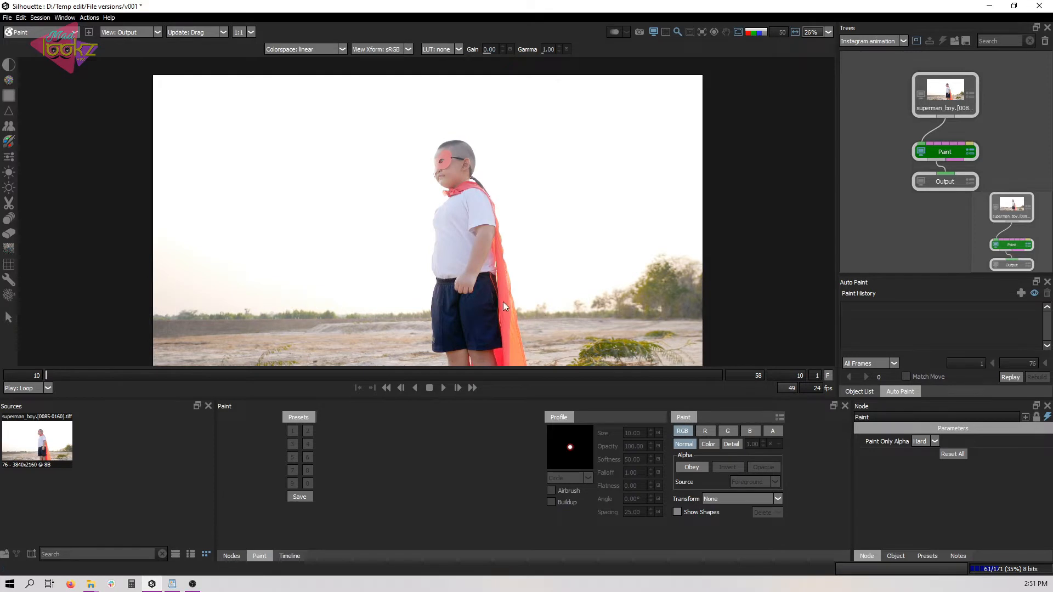
{"action": "scroll", "coordinate": [504, 306], "scroll_direction": "up", "scroll_amount": 5}
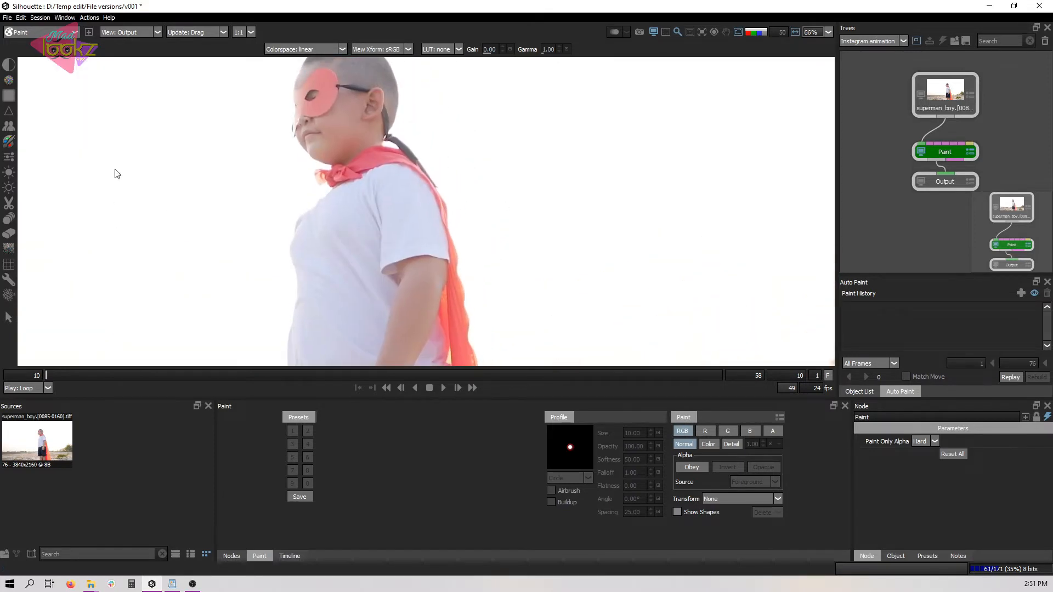
Dock the Auto Paint window together with Object List and Sources, and widen the Trees area
{"action": "left_click_drag", "start_coordinate": [905, 213], "coordinate": [856, 210]}
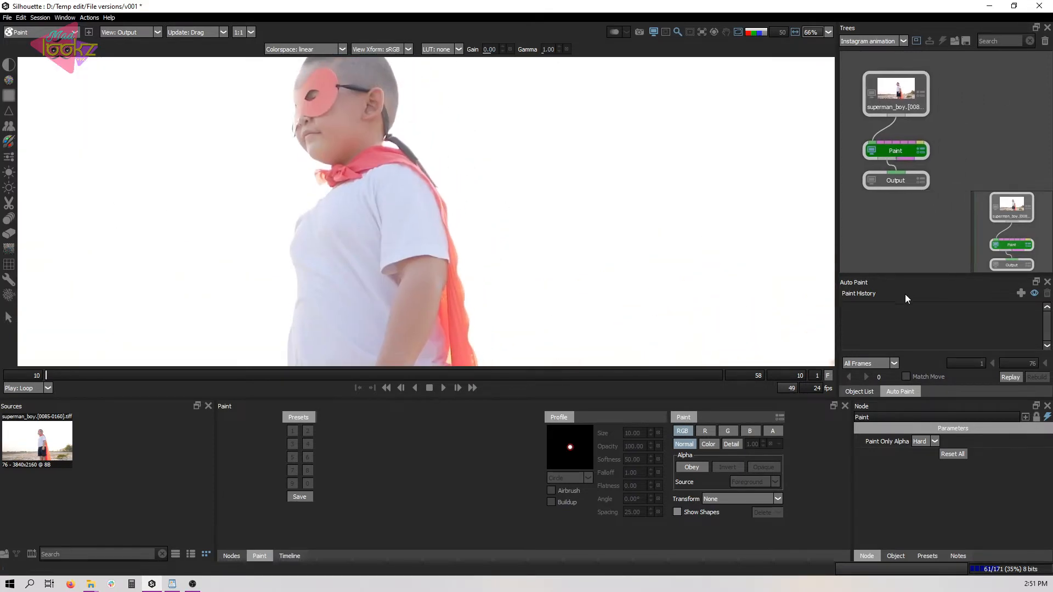
{"action": "mouse_move", "coordinate": [904, 280]}
{"action": "left_mouse_down"}
{"action": "mouse_move", "coordinate": [347, 394]}
{"action": "mouse_move", "coordinate": [17, 508]}
{"action": "mouse_move", "coordinate": [147, 461]}
{"action": "mouse_move", "coordinate": [85, 423]}
{"action": "mouse_move", "coordinate": [106, 479]}
{"action": "mouse_move", "coordinate": [97, 454]}
{"action": "mouse_move", "coordinate": [18, 465]}
{"action": "left_mouse_up"}
{"action": "left_click", "coordinate": [98, 556]}
{"action": "left_click", "coordinate": [57, 557]}
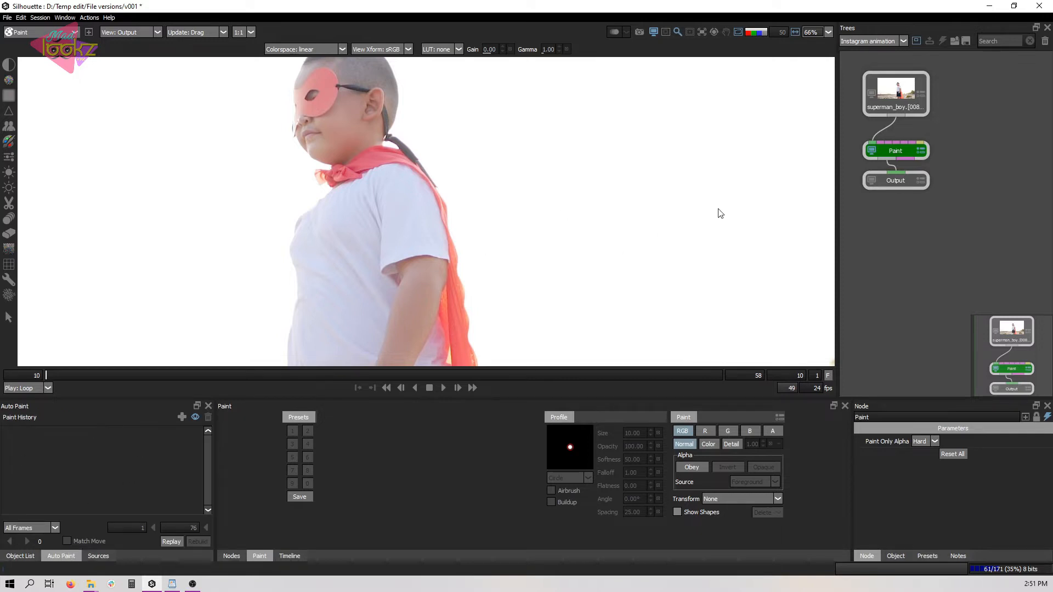
{"action": "left_click_drag", "start_coordinate": [902, 222], "coordinate": [914, 270]}
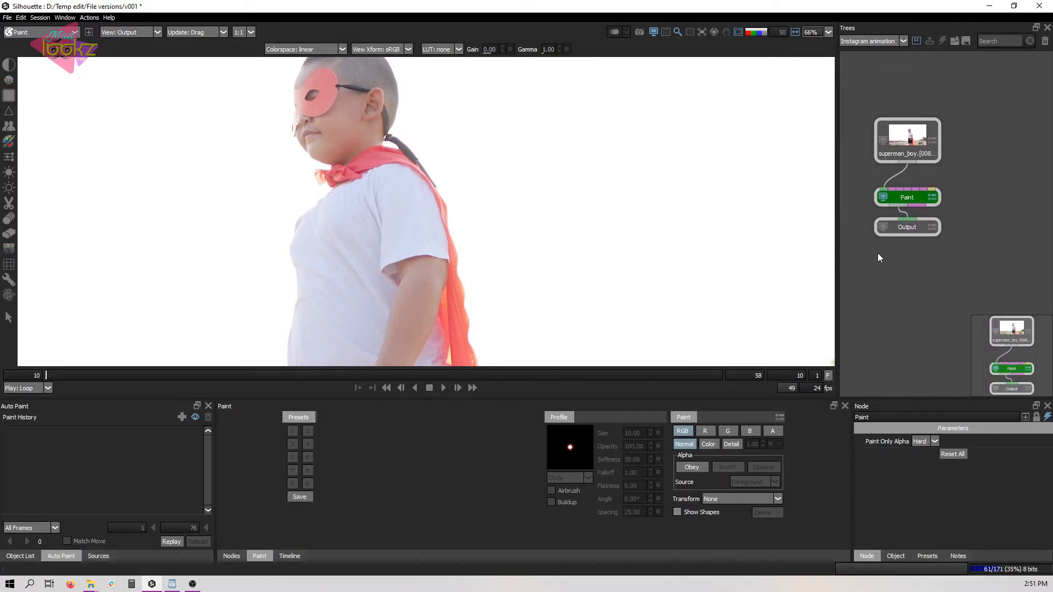
{"action": "left_click_drag", "start_coordinate": [836, 246], "coordinate": [751, 242]}
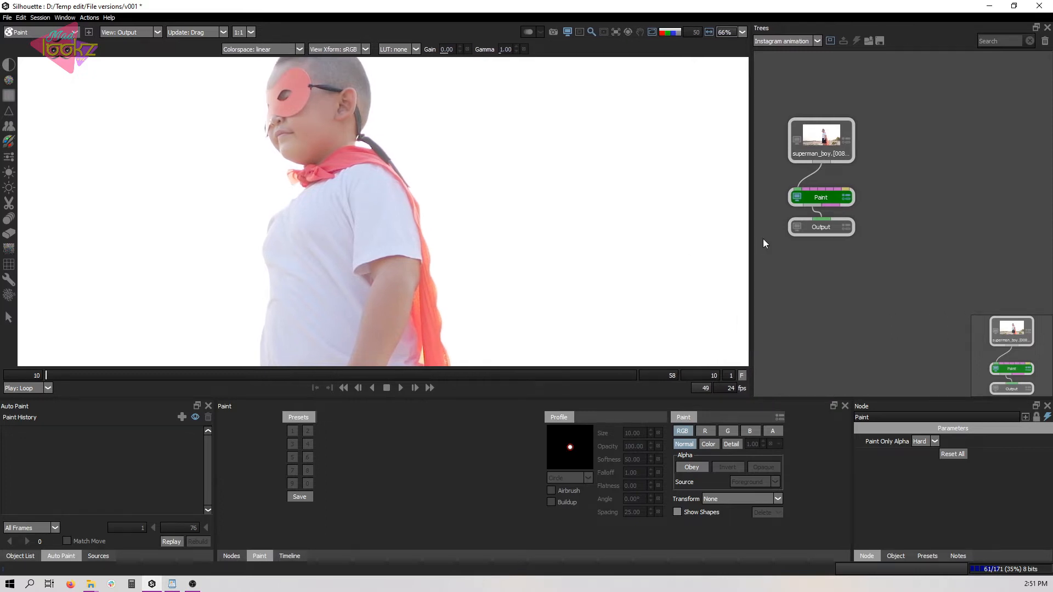
Activate the Color paint brush and set its colour to a mid grey
{"action": "scroll", "coordinate": [413, 268], "scroll_direction": "down", "scroll_amount": 3}
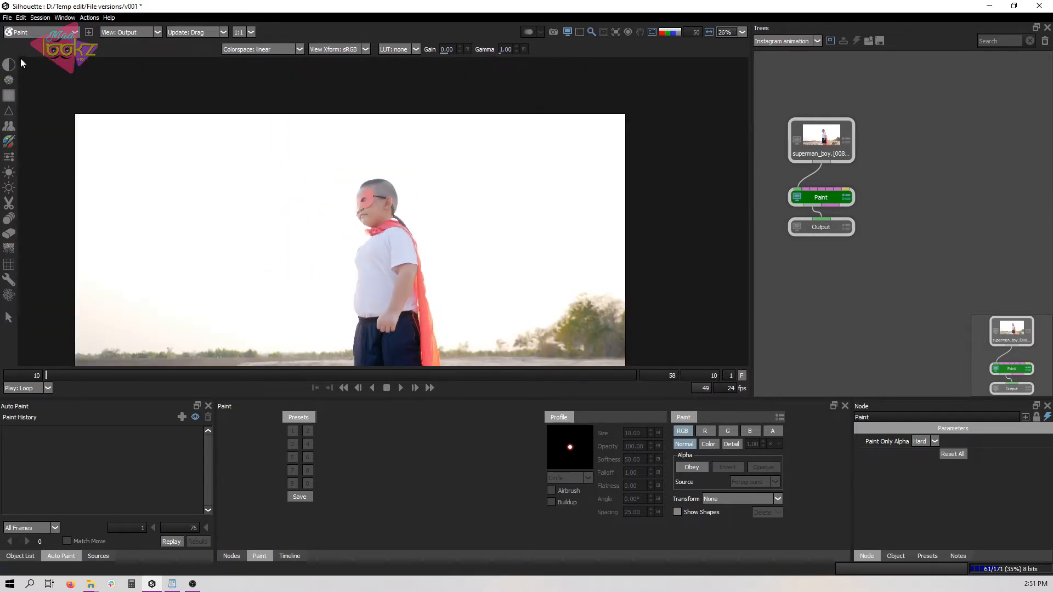
{"action": "left_click", "coordinate": [11, 141]}
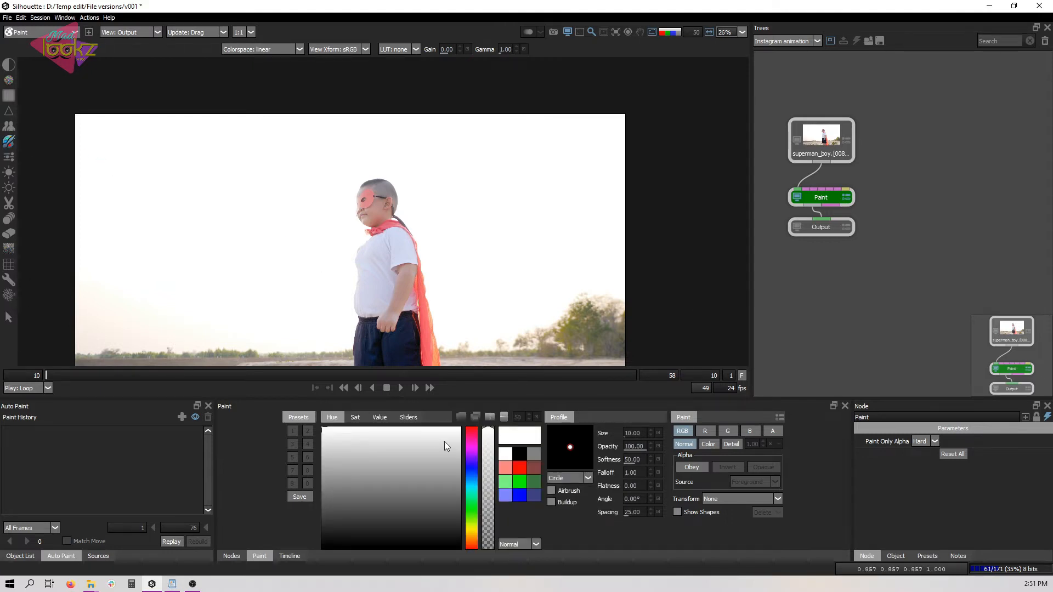
{"action": "left_click_drag", "start_coordinate": [400, 475], "coordinate": [323, 475]}
Paint freehand test strokes in grey, pink and green in the sky behind the boy's cape
{"action": "left_click_drag", "start_coordinate": [488, 181], "coordinate": [435, 225]}
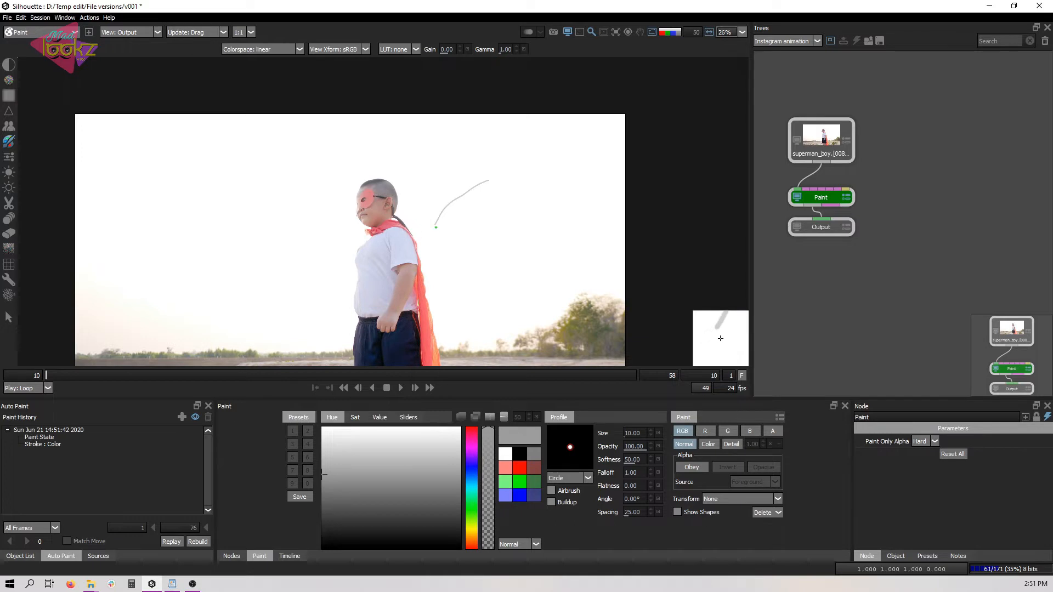
{"action": "left_click", "coordinate": [473, 444]}
{"action": "left_click_drag", "start_coordinate": [534, 214], "coordinate": [484, 253]}
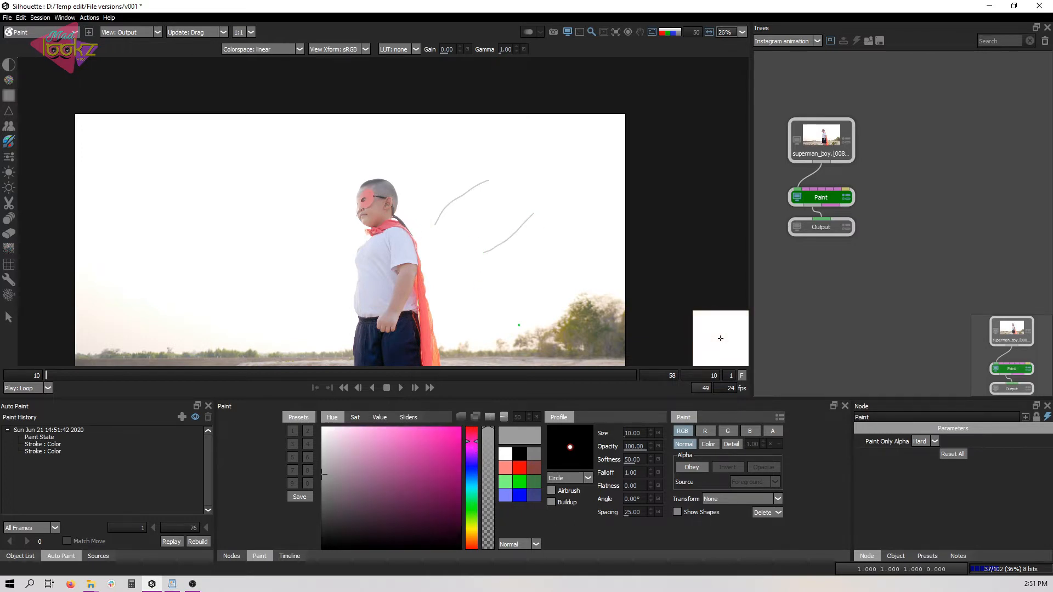
{"action": "left_click", "coordinate": [419, 441]}
{"action": "mouse_move", "coordinate": [533, 208]}
{"action": "left_mouse_down"}
{"action": "mouse_move", "coordinate": [563, 219]}
{"action": "mouse_move", "coordinate": [530, 249]}
{"action": "mouse_move", "coordinate": [476, 193]}
{"action": "mouse_move", "coordinate": [472, 216]}
{"action": "mouse_move", "coordinate": [501, 218]}
{"action": "left_mouse_up"}
{"action": "left_click", "coordinate": [519, 481]}
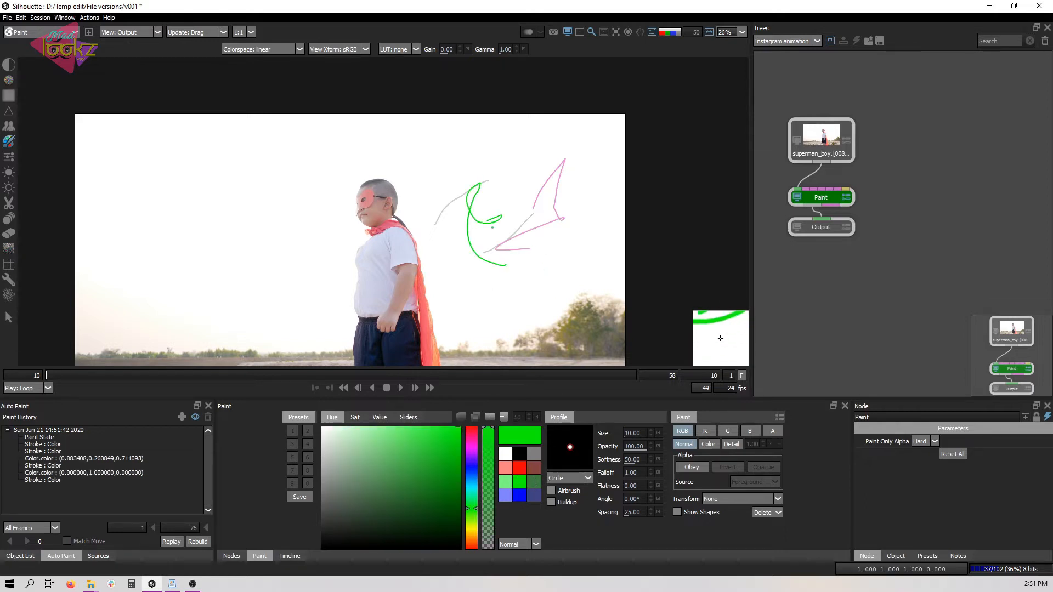
Undo all the test brush strokes and their colour changes back to grey
{"action": "key", "text": "ctrl+z"}
{"action": "key", "text": "ctrl+z"}
{"action": "key", "text": "ctrl+z"}
{"action": "key", "text": "ctrl+z"}
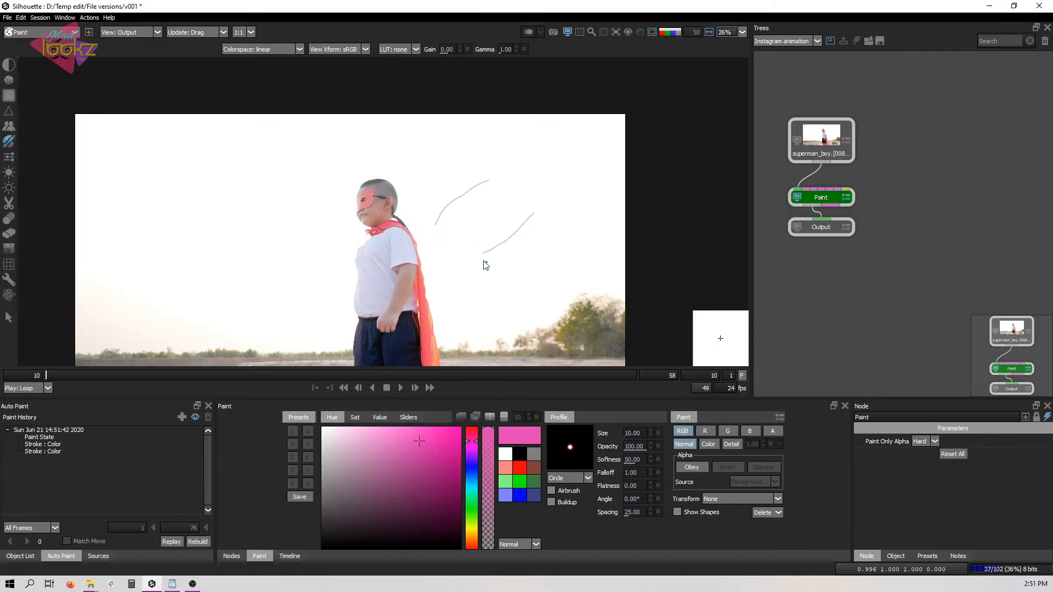
{"action": "key", "text": "ctrl+z"}
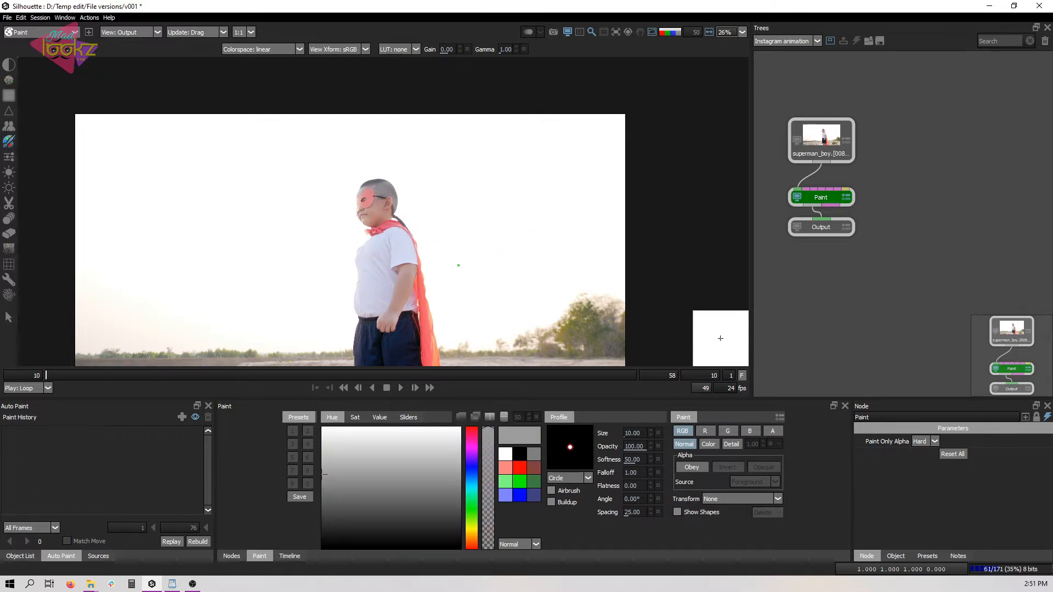
Paint a wavy grey stroke in the sky in front of the boy
{"action": "left_click_drag", "start_coordinate": [158, 258], "coordinate": [160, 256]}
{"action": "left_click_drag", "start_coordinate": [257, 242], "coordinate": [316, 232]}
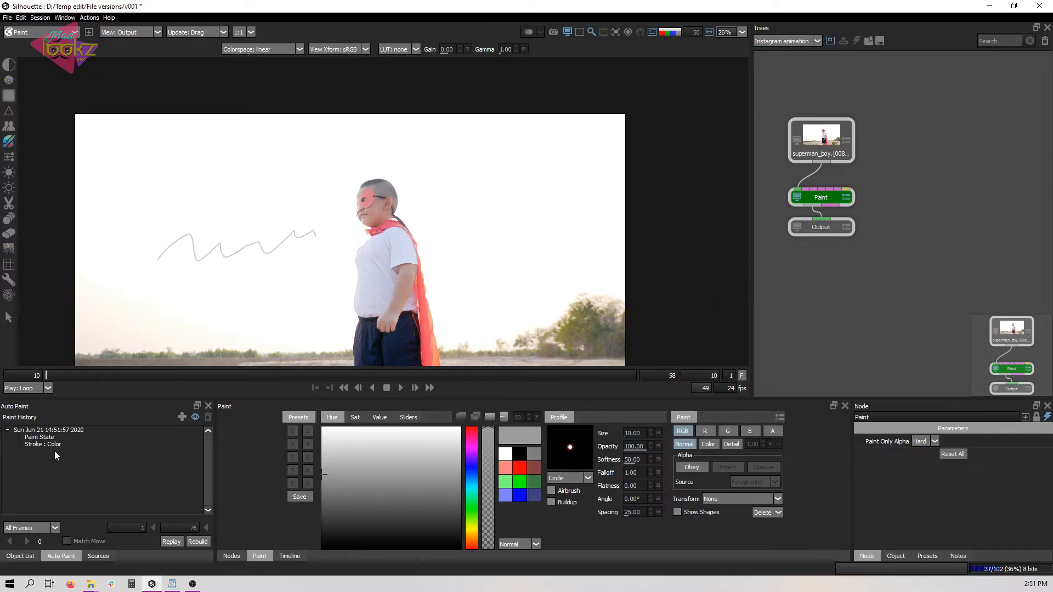
Inspect the recorded stroke entries in the paint history and undo the wavy grey stroke
{"action": "left_click", "coordinate": [42, 443]}
{"action": "left_click", "coordinate": [45, 438]}
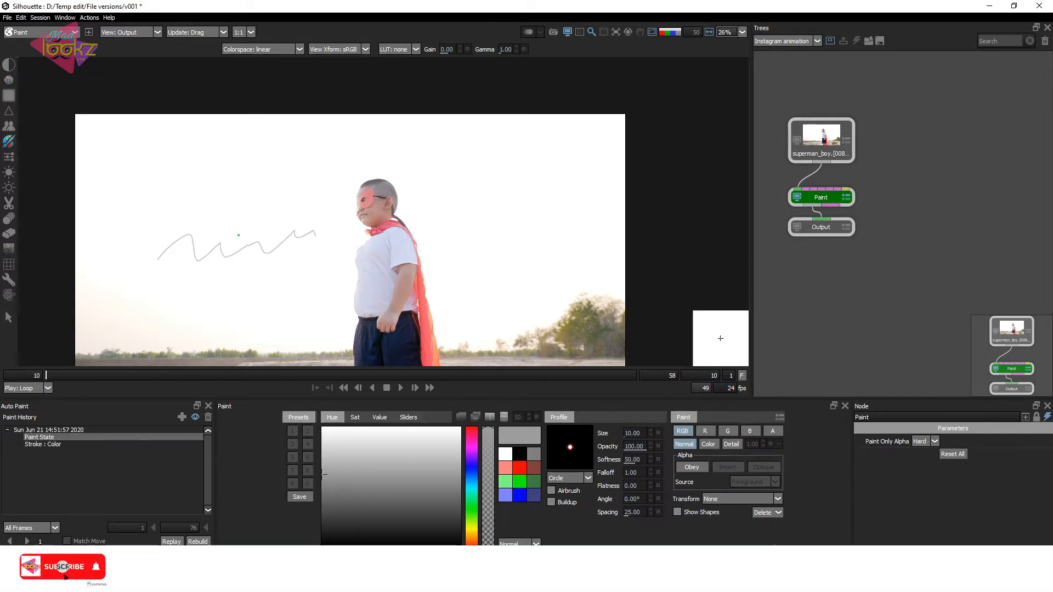
{"action": "key", "text": "ctrl+z"}
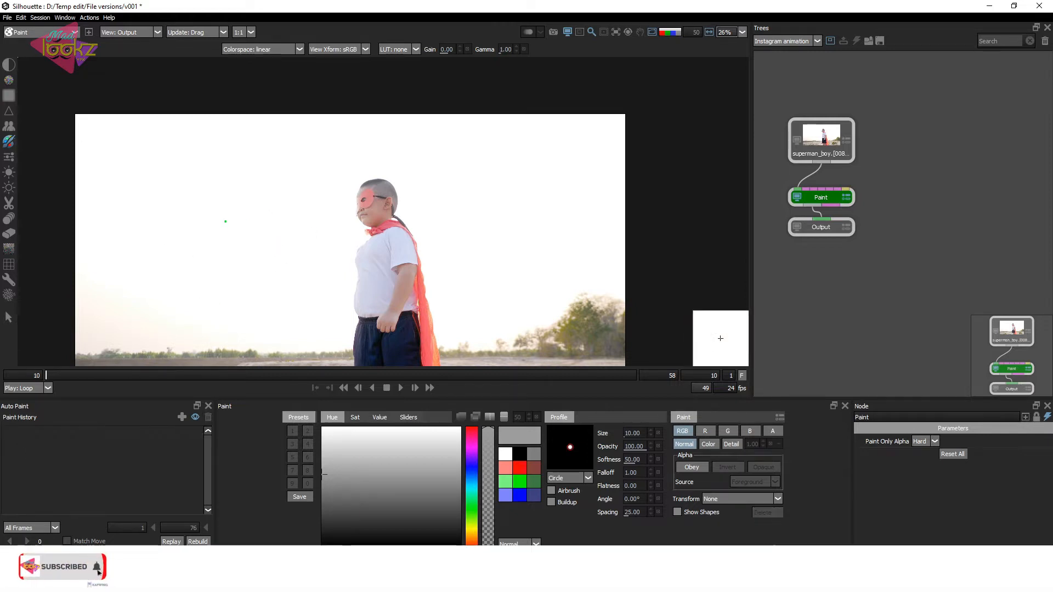
Set the brush colour to black and switch to a layout with only the enlarged viewer
{"action": "left_click", "coordinate": [519, 457]}
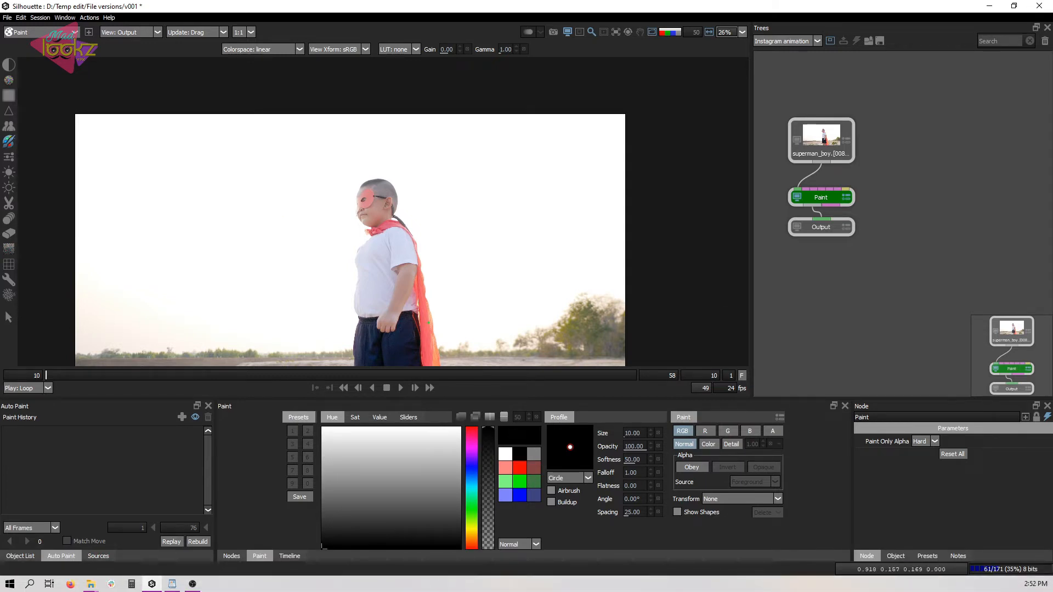
{"action": "left_click_drag", "start_coordinate": [429, 322], "coordinate": [422, 267]}
{"action": "key", "text": "F2"}
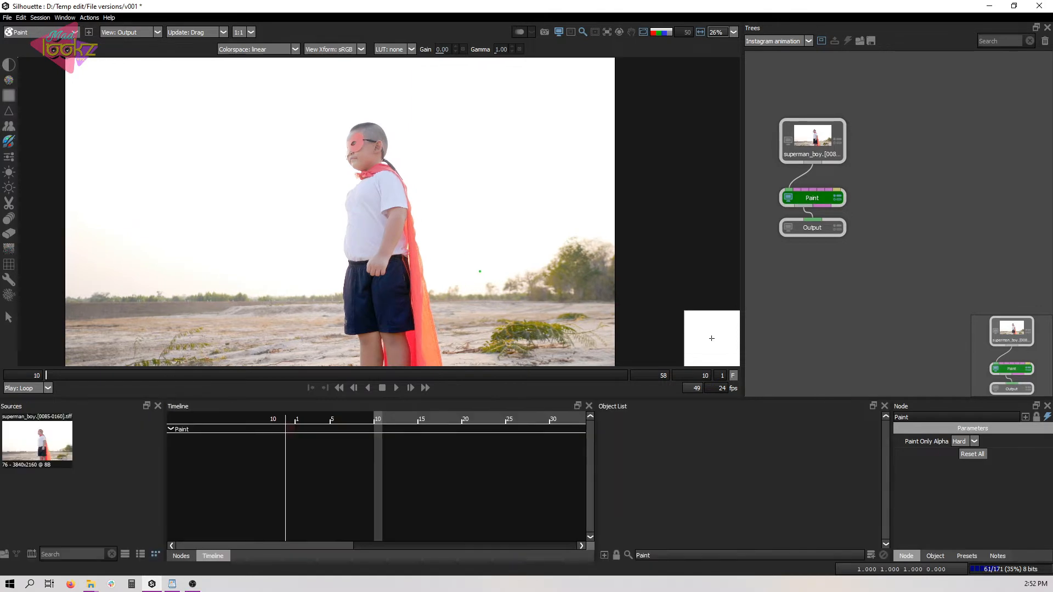
{"action": "key", "text": "F3"}
{"action": "key", "text": "F4"}
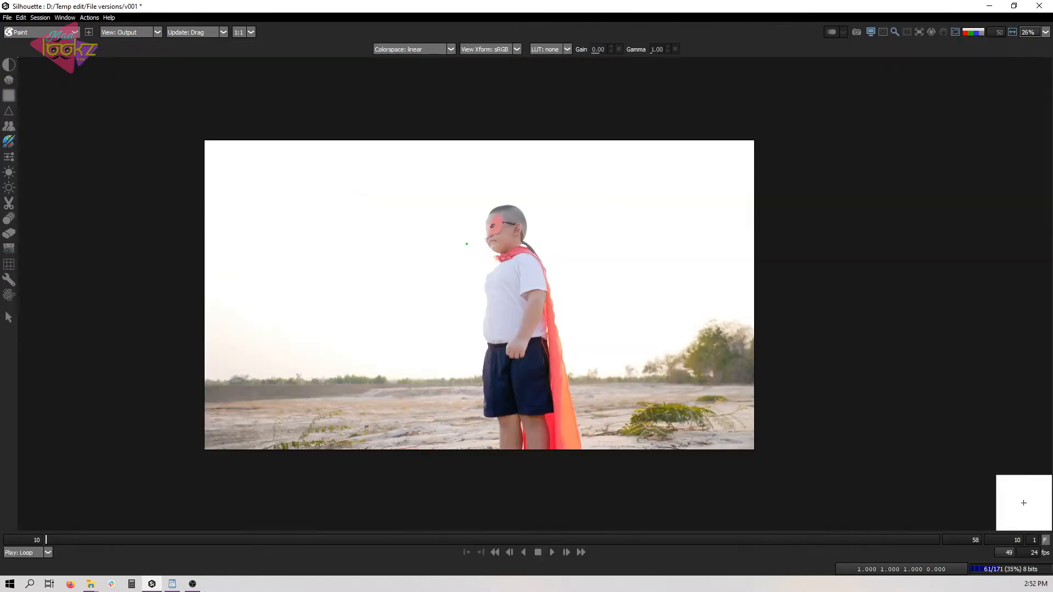
Trace the edges of the boy's legs and shorts with black strokes on frame 10, undoing faulty strokes
{"action": "scroll", "coordinate": [508, 264], "scroll_direction": "up", "scroll_amount": 5}
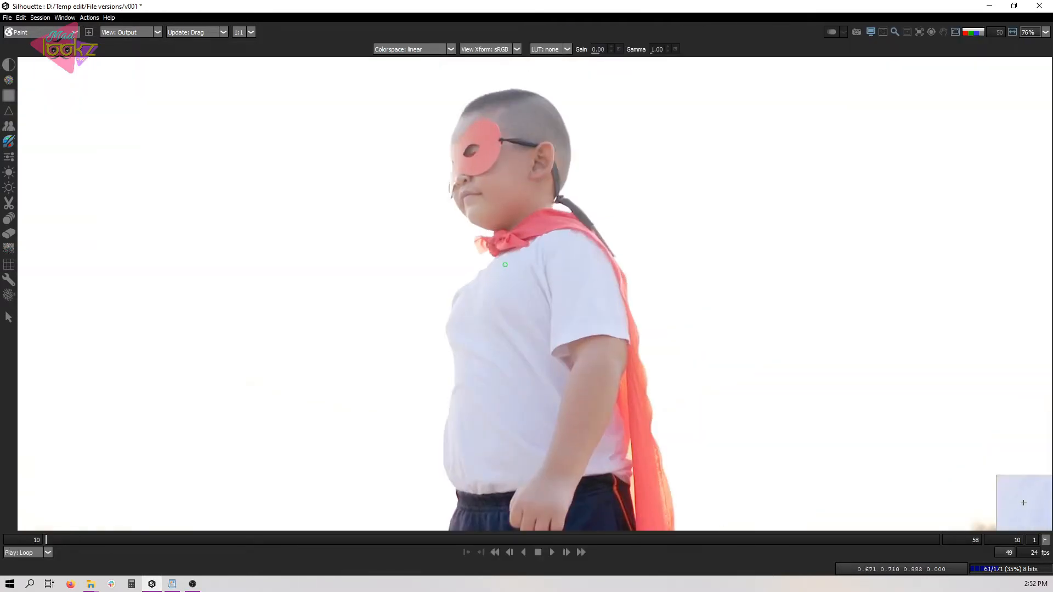
{"action": "scroll", "coordinate": [541, 221], "scroll_direction": "down", "scroll_amount": 4}
{"action": "scroll", "coordinate": [410, 326], "scroll_direction": "up", "scroll_amount": 1}
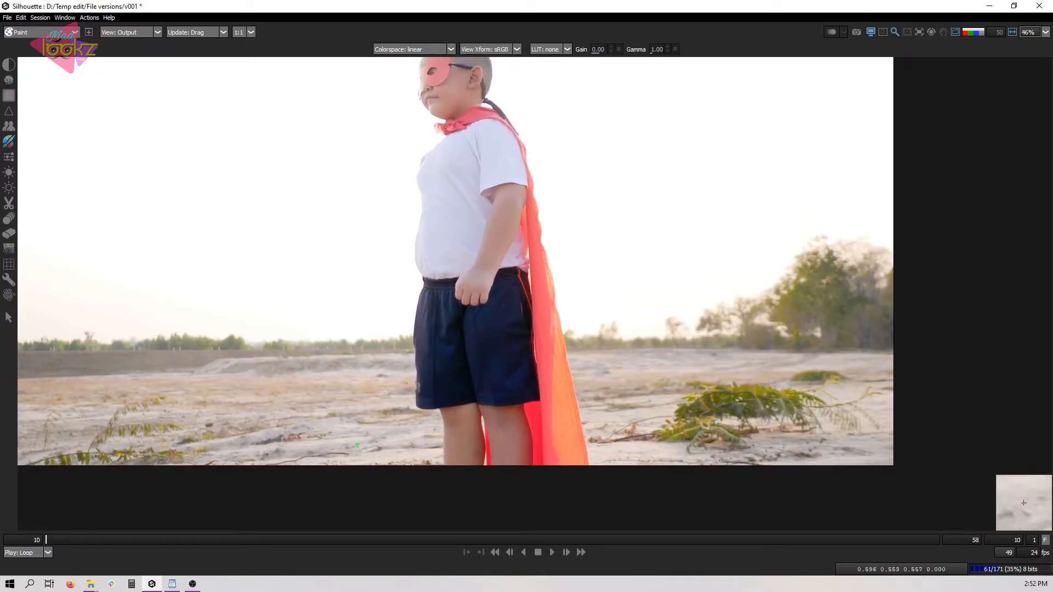
{"action": "scroll", "coordinate": [480, 411], "scroll_direction": "up", "scroll_amount": 3}
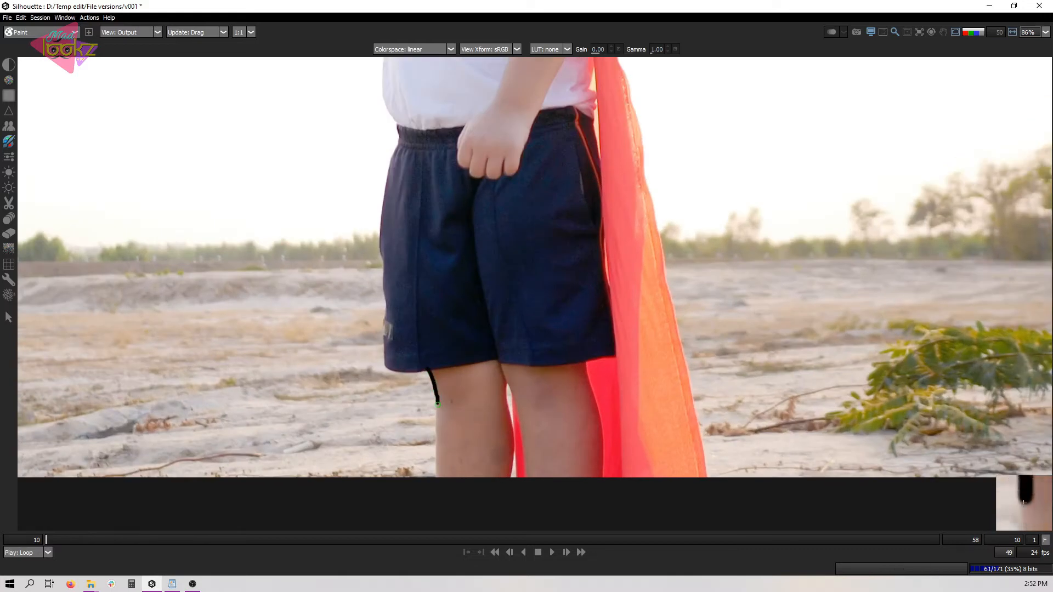
{"action": "key", "text": "ctrl+z"}
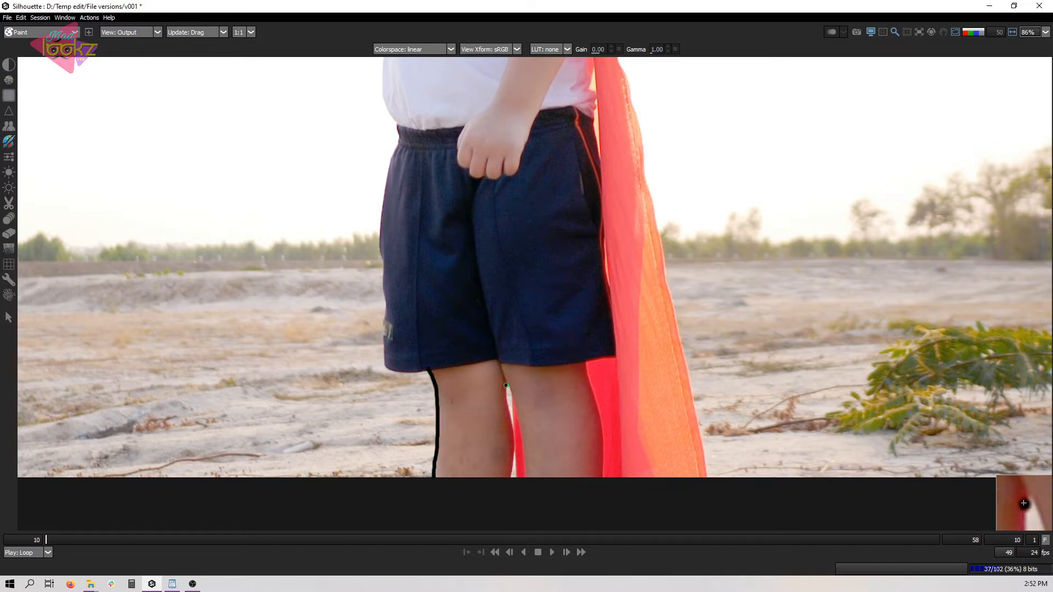
{"action": "key", "text": "ctrl+z"}
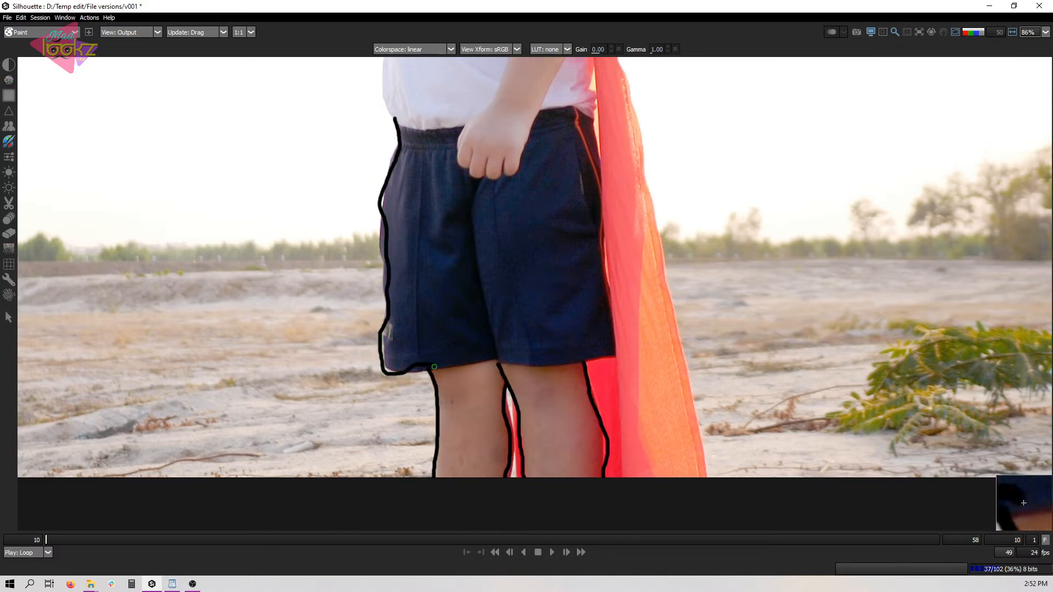
{"action": "left_click_drag", "start_coordinate": [528, 367], "coordinate": [547, 374]}
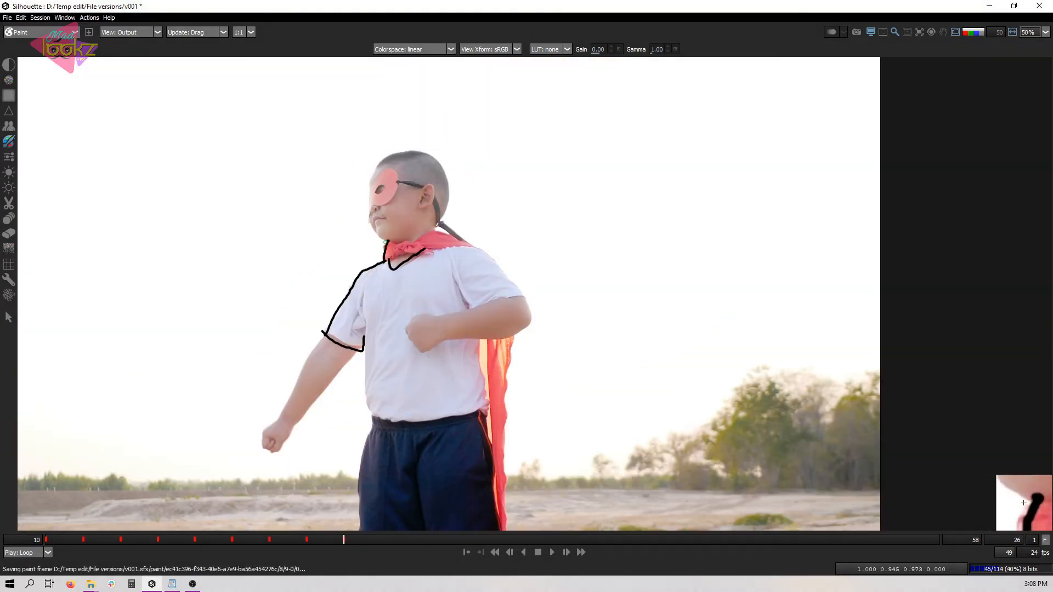
Trace the boy's neckline, shoulders and arms with black strokes on frame 26
{"action": "mouse_move", "coordinate": [386, 242]}
{"action": "left_mouse_down"}
{"action": "mouse_move", "coordinate": [369, 167]}
{"action": "mouse_move", "coordinate": [439, 155]}
{"action": "mouse_move", "coordinate": [439, 233]}
{"action": "mouse_move", "coordinate": [524, 299]}
{"action": "left_mouse_up"}
{"action": "left_click_drag", "start_coordinate": [447, 248], "coordinate": [523, 298]}
{"action": "mouse_move", "coordinate": [524, 301]}
{"action": "left_mouse_down"}
{"action": "mouse_move", "coordinate": [468, 338]}
{"action": "mouse_move", "coordinate": [405, 329]}
{"action": "mouse_move", "coordinate": [426, 353]}
{"action": "mouse_move", "coordinate": [509, 338]}
{"action": "mouse_move", "coordinate": [522, 300]}
{"action": "left_mouse_up"}
{"action": "key", "text": "ctrl+z"}
{"action": "scroll", "coordinate": [361, 285], "scroll_direction": "down", "scroll_amount": 1}
{"action": "key", "text": "ctrl+z"}
{"action": "mouse_move", "coordinate": [331, 277]}
{"action": "left_mouse_down"}
{"action": "mouse_move", "coordinate": [282, 354]}
{"action": "mouse_move", "coordinate": [301, 364]}
{"action": "mouse_move", "coordinate": [315, 299]}
{"action": "mouse_move", "coordinate": [291, 370]}
{"action": "left_mouse_up"}
{"action": "key", "text": "ctrl+z"}
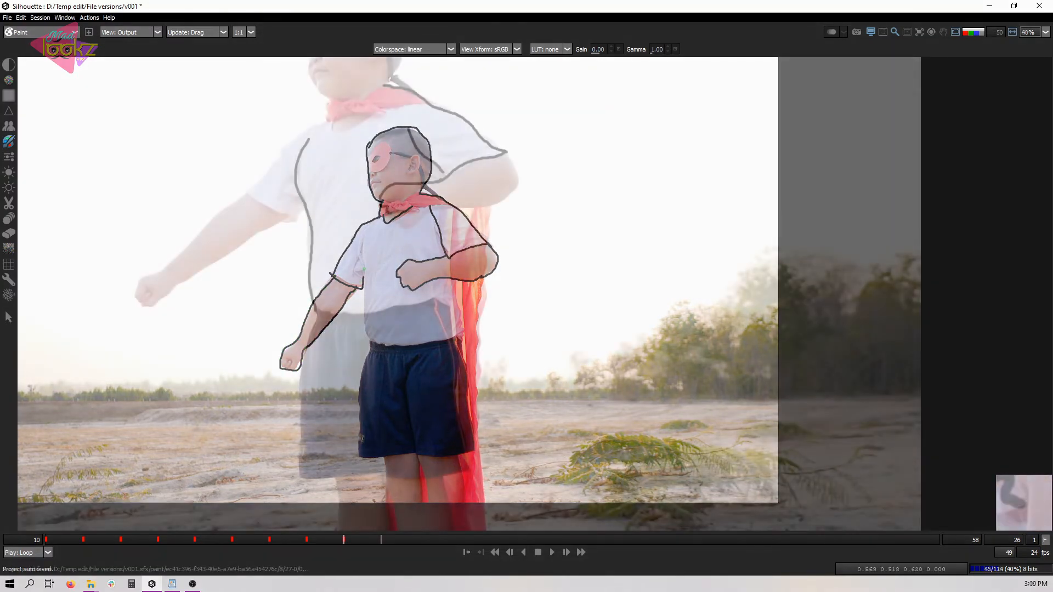
Outline the boy's bent forearm, the sleeve of the extended arm and the shirt's side in black on frame 28
{"action": "key", "text": "ctrl+z"}
{"action": "mouse_move", "coordinate": [509, 150]}
{"action": "left_mouse_down"}
{"action": "mouse_move", "coordinate": [517, 171]}
{"action": "mouse_move", "coordinate": [421, 211]}
{"action": "left_mouse_up"}
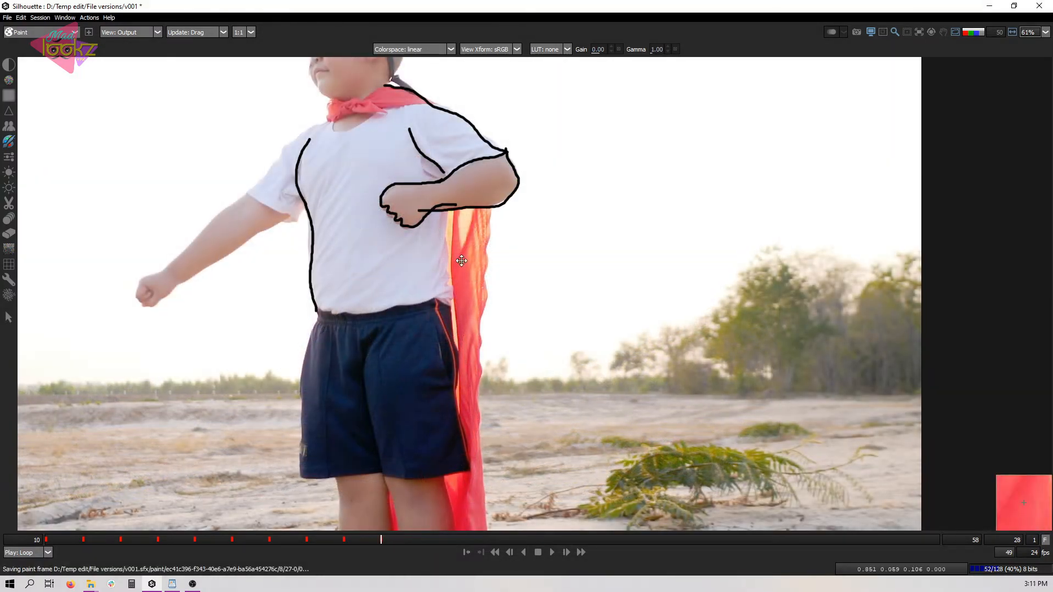
{"action": "scroll", "coordinate": [472, 329], "scroll_direction": "down", "scroll_amount": 1}
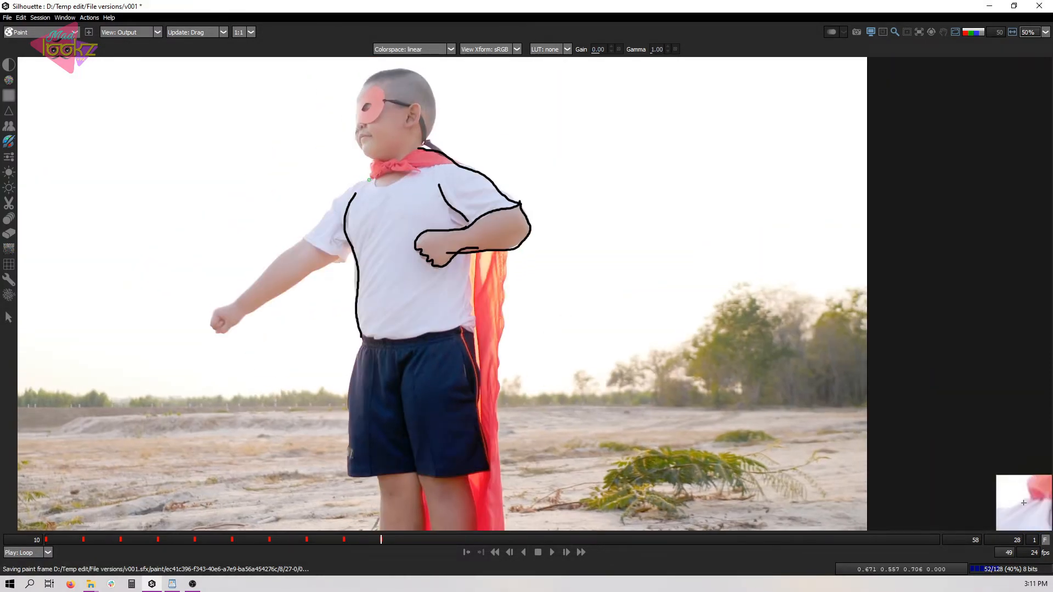
{"action": "left_click_drag", "start_coordinate": [369, 180], "coordinate": [299, 244]}
{"action": "mouse_move", "coordinate": [302, 241]}
{"action": "left_mouse_down"}
{"action": "mouse_move", "coordinate": [358, 245]}
{"action": "mouse_move", "coordinate": [335, 262]}
{"action": "mouse_move", "coordinate": [348, 249]}
{"action": "mouse_move", "coordinate": [307, 240]}
{"action": "mouse_move", "coordinate": [345, 261]}
{"action": "mouse_move", "coordinate": [265, 269]}
{"action": "mouse_move", "coordinate": [222, 308]}
{"action": "mouse_move", "coordinate": [226, 333]}
{"action": "mouse_move", "coordinate": [349, 258]}
{"action": "left_mouse_up"}
{"action": "key", "text": "ctrl+z"}
{"action": "key", "text": "ctrl+z"}
{"action": "key", "text": "ctrl+z"}
{"action": "left_click_drag", "start_coordinate": [471, 252], "coordinate": [470, 283]}
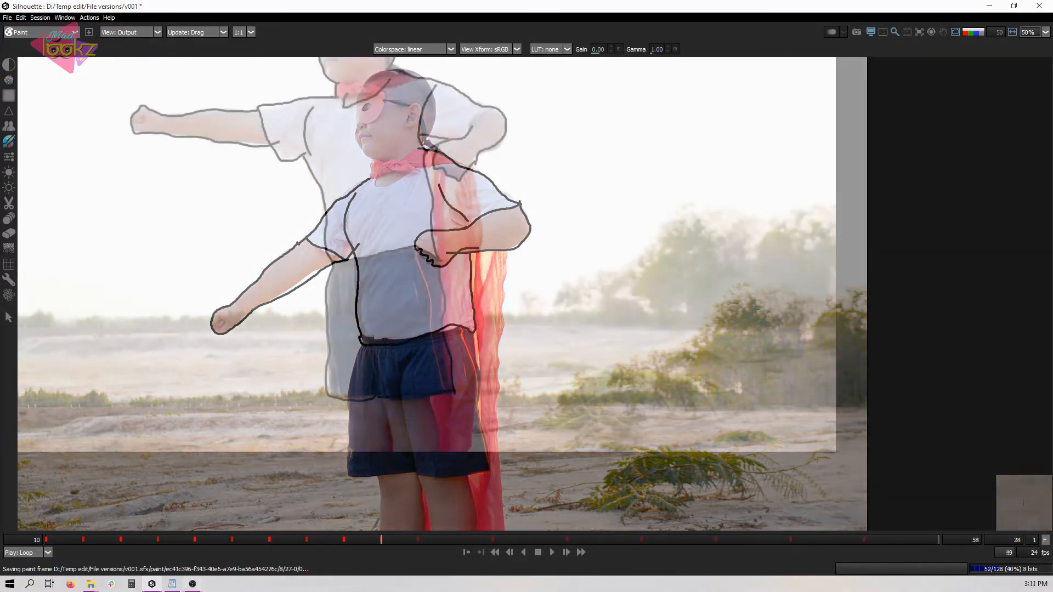
Outline the boy's legs and the outer edge of the cape on frame 34, comparing with neighbouring frames
{"action": "left_click_drag", "start_coordinate": [387, 418], "coordinate": [391, 451]}
{"action": "left_click_drag", "start_coordinate": [431, 399], "coordinate": [444, 451]}
{"action": "mouse_move", "coordinate": [475, 373]}
{"action": "left_mouse_down"}
{"action": "mouse_move", "coordinate": [449, 420]}
{"action": "mouse_move", "coordinate": [471, 450]}
{"action": "left_mouse_up"}
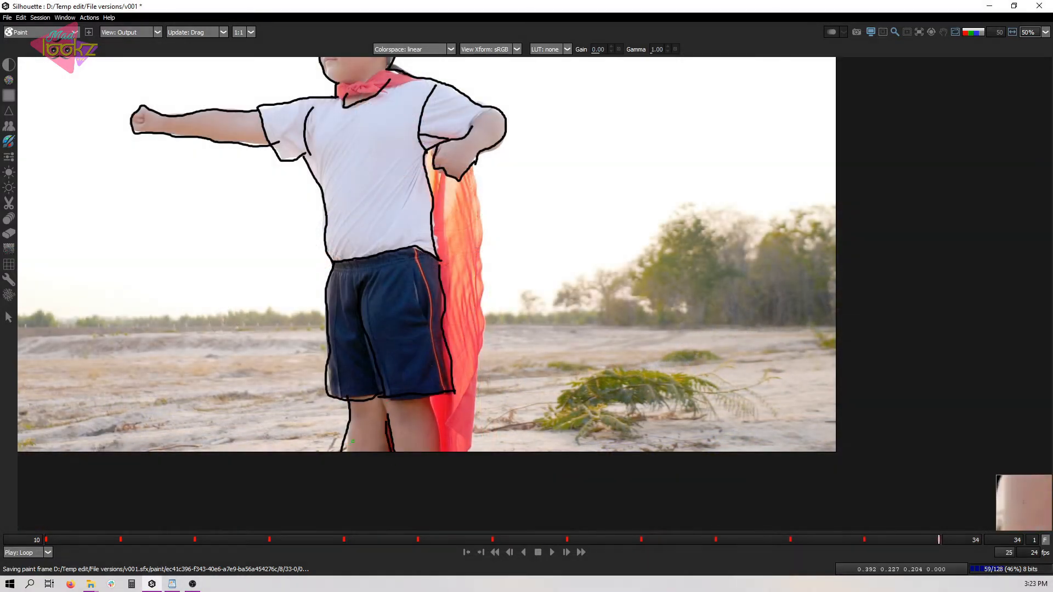
{"action": "mouse_move", "coordinate": [475, 164]}
{"action": "left_mouse_down"}
{"action": "mouse_move", "coordinate": [482, 373]}
{"action": "mouse_move", "coordinate": [471, 446]}
{"action": "left_mouse_up"}
{"action": "key", "text": "z"}
{"action": "key", "text": "z"}
{"action": "key", "text": "z"}
{"action": "key", "text": "z"}
{"action": "key", "text": "x"}
{"action": "key", "text": "x"}
Draw the remaining black lines along the cape, flipping between neighbouring frames to match the line positions
{"action": "left_click_drag", "start_coordinate": [461, 174], "coordinate": [443, 277]}
{"action": "key", "text": "x"}
{"action": "key", "text": "x"}
{"action": "left_click_drag", "start_coordinate": [452, 296], "coordinate": [439, 255]}
{"action": "key", "text": "z"}
{"action": "key", "text": "z"}
{"action": "key", "text": "x"}
{"action": "key", "text": "x"}
{"action": "left_click_drag", "start_coordinate": [530, 280], "coordinate": [539, 316]}
{"action": "scroll", "coordinate": [539, 316], "scroll_direction": "down", "scroll_amount": 2}
{"action": "key", "text": "z"}
{"action": "key", "text": "z"}
{"action": "key", "text": "x"}
{"action": "key", "text": "x"}
{"action": "scroll", "coordinate": [417, 232], "scroll_direction": "up", "scroll_amount": 2}
{"action": "scroll", "coordinate": [468, 231], "scroll_direction": "down", "scroll_amount": 1}
{"action": "left_click_drag", "start_coordinate": [479, 257], "coordinate": [480, 313]}
Step through the traced frames to check how the outlines move
{"action": "key", "text": "z"}
{"action": "key", "text": "z"}
{"action": "key", "text": "z"}
{"action": "key", "text": "z"}
{"action": "key", "text": "z"}
{"action": "key", "text": "z"}
{"action": "key", "text": "z"}
{"action": "key", "text": "z"}
{"action": "key", "text": "z"}
{"action": "key", "text": "z"}
{"action": "key", "text": "z"}
{"action": "key", "text": "z"}
{"action": "key", "text": "z"}
{"action": "key", "text": "z"}
{"action": "key", "text": "z"}
{"action": "key", "text": "z"}
{"action": "key", "text": "z"}
{"action": "key", "text": "z"}
{"action": "key", "text": "z"}
{"action": "key", "text": "z"}
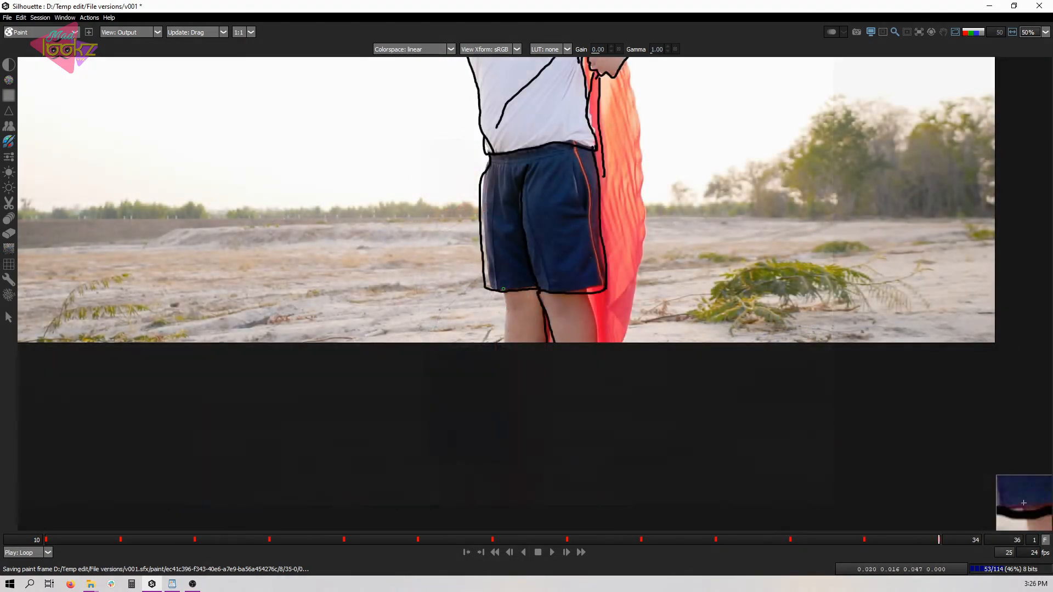
Outline the boy's legs and the edges of the cape in black on frame 36
{"action": "left_click_drag", "start_coordinate": [503, 290], "coordinate": [505, 343]}
{"action": "left_click_drag", "start_coordinate": [586, 286], "coordinate": [597, 344]}
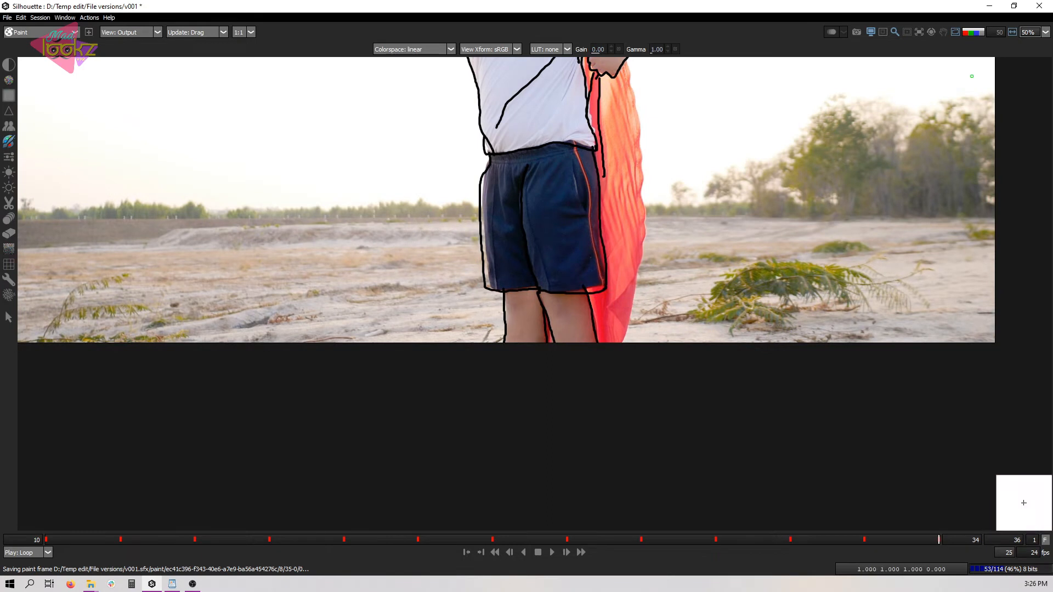
{"action": "scroll", "coordinate": [596, 319], "scroll_direction": "down", "scroll_amount": 1}
{"action": "left_click_drag", "start_coordinate": [612, 275], "coordinate": [576, 322]}
{"action": "left_click_drag", "start_coordinate": [585, 157], "coordinate": [590, 341]}
{"action": "left_click_drag", "start_coordinate": [602, 266], "coordinate": [588, 325]}
Flip repeatedly through all the outlined frames and review the drawing from the start of the range
{"action": "key", "text": "z"}
{"action": "key", "text": "z"}
{"action": "key", "text": "z"}
{"action": "key", "text": "z"}
{"action": "key", "text": "z"}
{"action": "key", "text": "z"}
{"action": "key", "text": "z"}
{"action": "key", "text": "z"}
{"action": "key", "text": "z"}
{"action": "key", "text": "z"}
{"action": "key", "text": "z"}
{"action": "key", "text": "z"}
{"action": "key", "text": "z"}
{"action": "key", "text": "z"}
{"action": "key", "text": "z"}
{"action": "key", "text": "z"}
{"action": "key", "text": "z"}
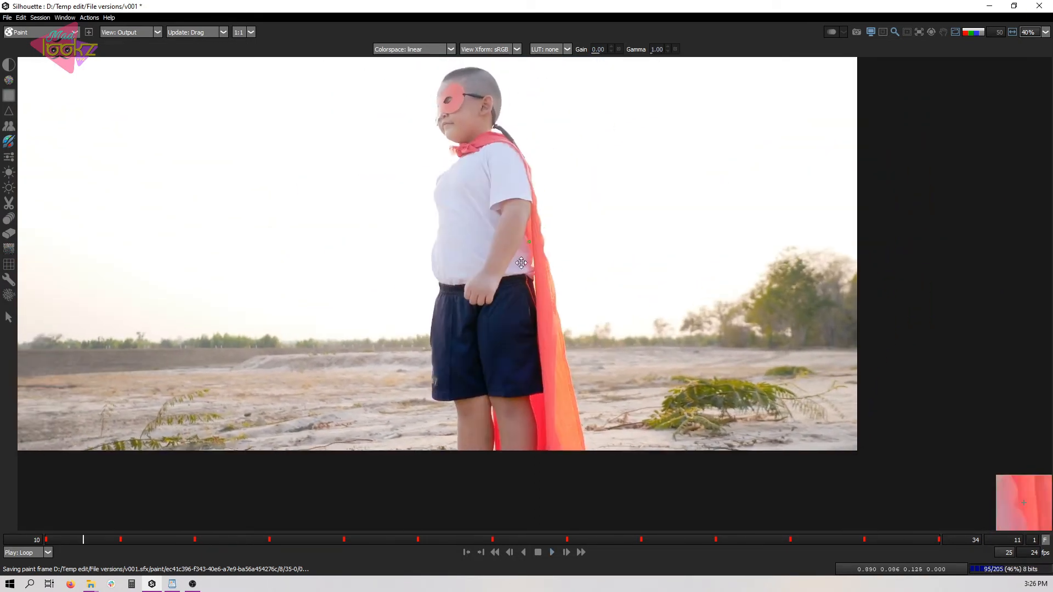
Add black lines for the boy's mouth, eye and ear across the outlined frames
{"action": "scroll", "coordinate": [468, 279], "scroll_direction": "down", "scroll_amount": 3}
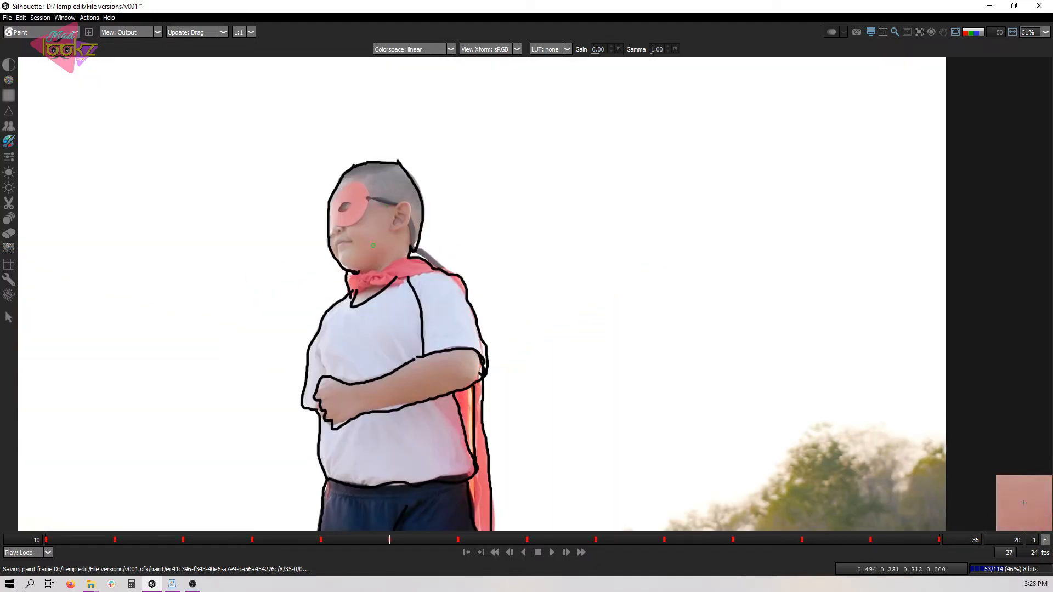
{"action": "scroll", "coordinate": [373, 246], "scroll_direction": "up", "scroll_amount": 1}
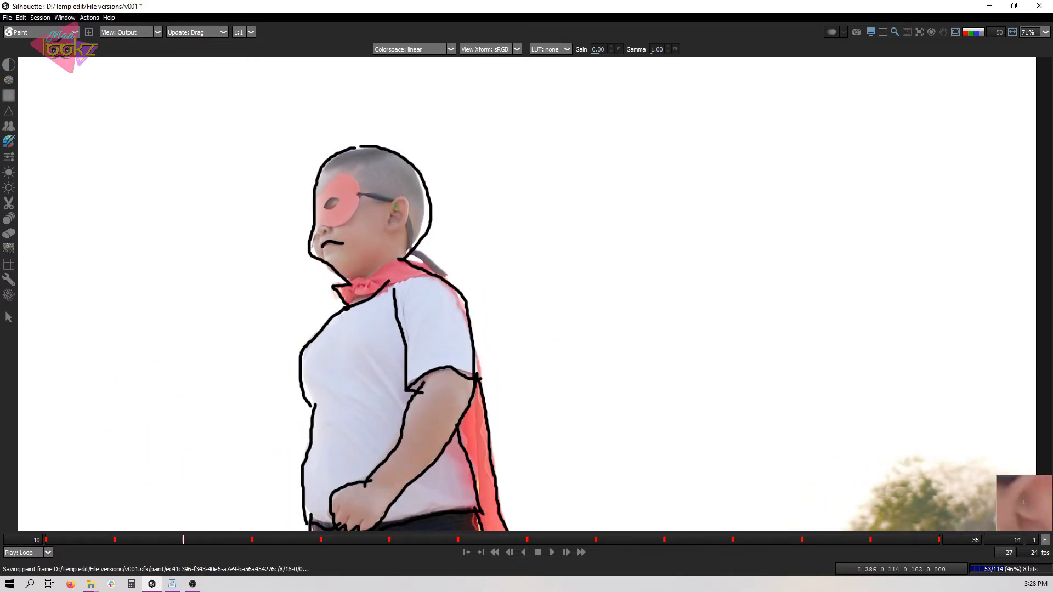
{"action": "scroll", "coordinate": [322, 237], "scroll_direction": "up", "scroll_amount": 3}
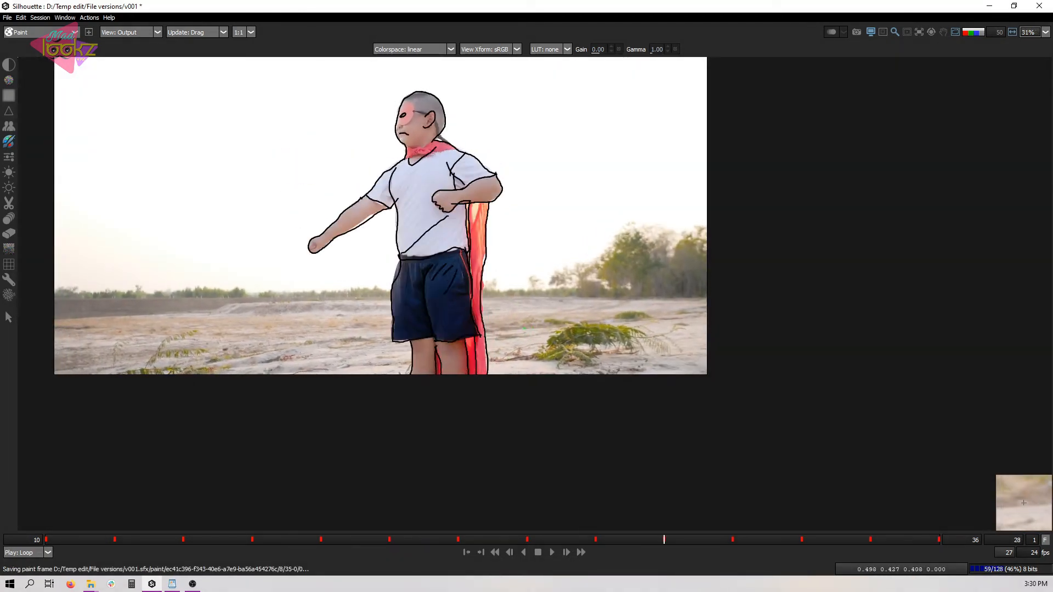
Play back the outlined animation over the footage and stop it
{"action": "key", "text": "space"}
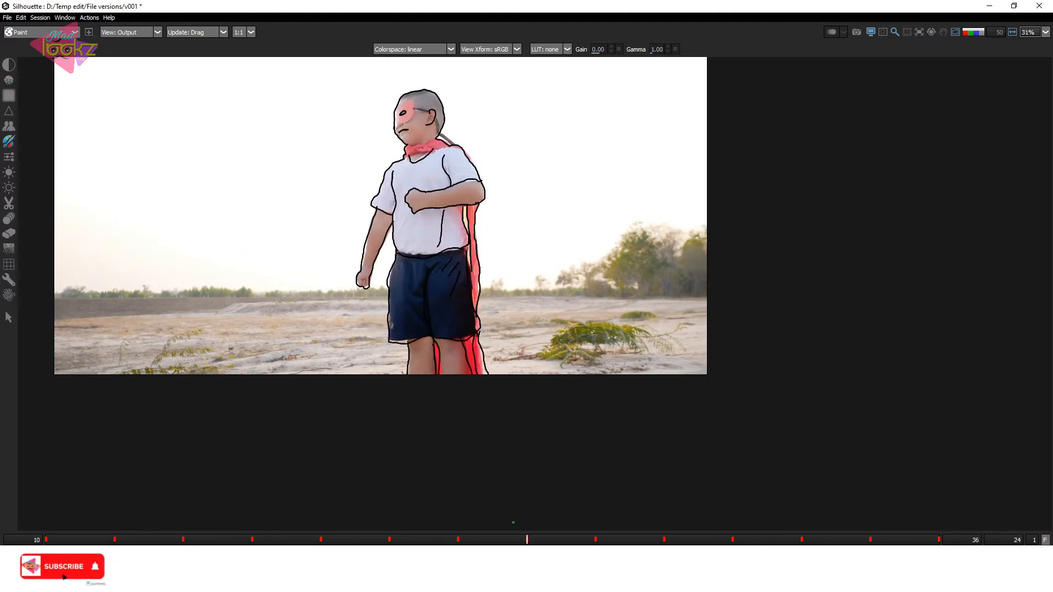
{"action": "scroll", "coordinate": [579, 328], "scroll_direction": "down", "scroll_amount": 2}
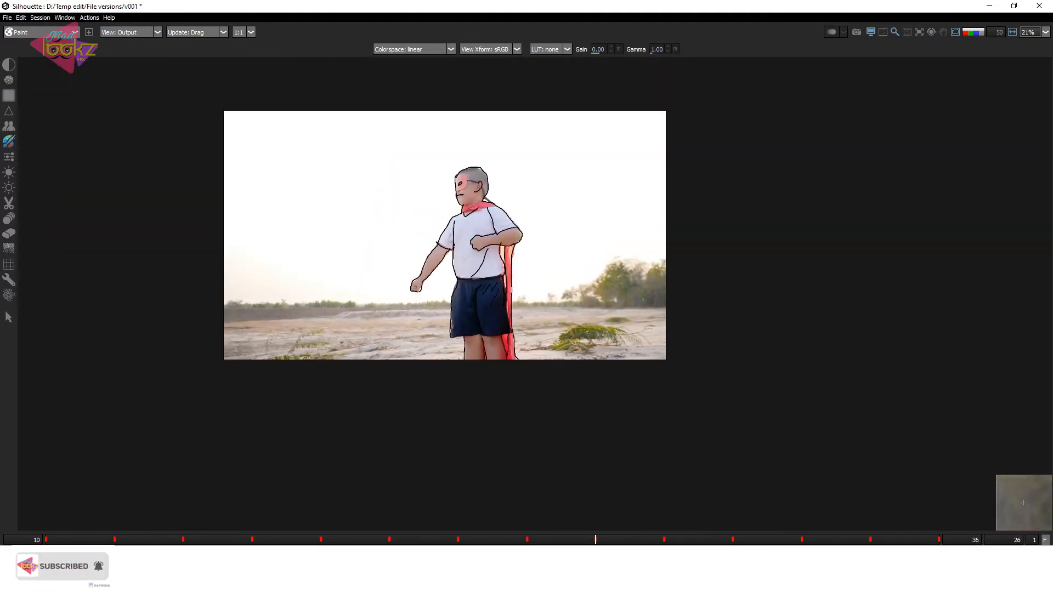
{"action": "key", "text": "space"}
Restore the full layout and add a Color node from the Image category to the tree
{"action": "key", "text": "Tab"}
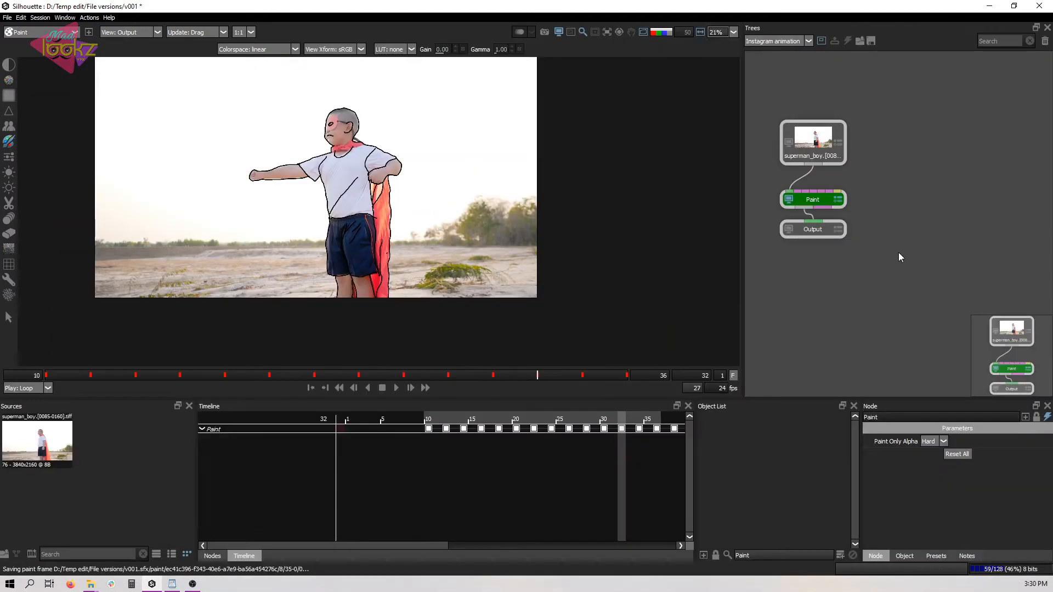
{"action": "left_click", "coordinate": [214, 557]}
{"action": "left_click", "coordinate": [268, 418]}
{"action": "left_click", "coordinate": [236, 418]}
{"action": "left_click", "coordinate": [357, 418]}
{"action": "left_click", "coordinate": [332, 418]}
{"action": "left_click", "coordinate": [388, 418]}
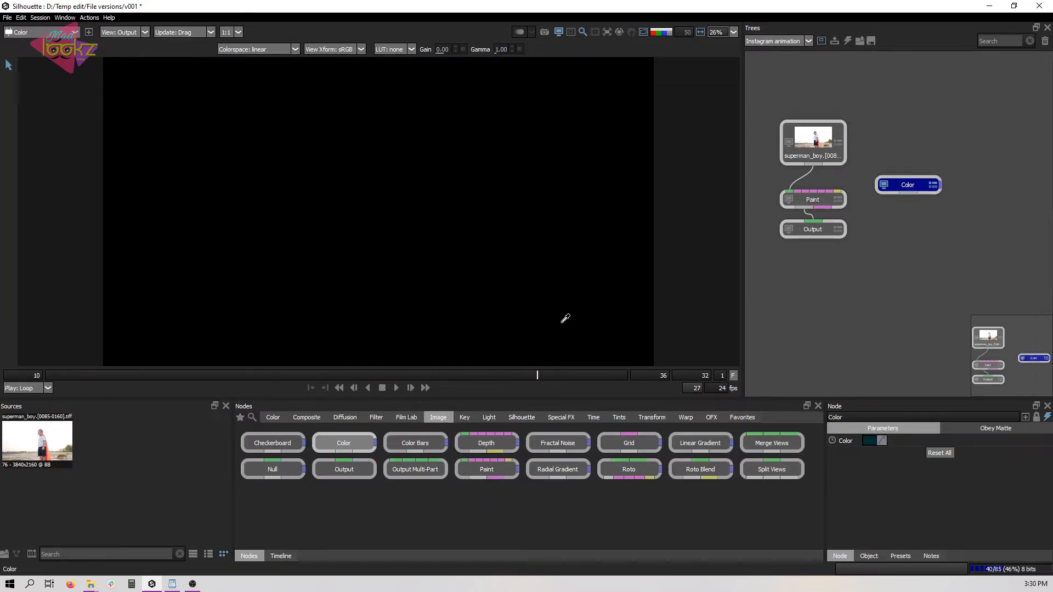
Set the Color node's colour to white
{"action": "left_click", "coordinate": [870, 442]}
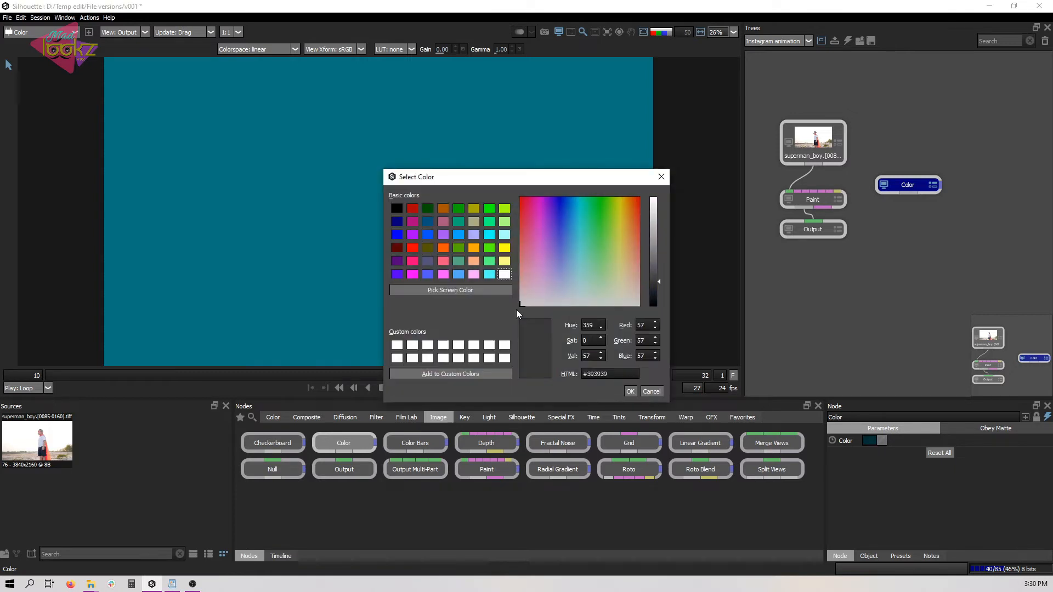
{"action": "left_click", "coordinate": [502, 361]}
{"action": "left_click", "coordinate": [631, 391]}
Feed the Color node into the Paint node in place of the footage, rearrange both source nodes and view Paint
{"action": "left_click_drag", "start_coordinate": [813, 173], "coordinate": [908, 192]}
{"action": "left_click_drag", "start_coordinate": [906, 187], "coordinate": [889, 132]}
{"action": "left_click_drag", "start_coordinate": [821, 140], "coordinate": [811, 117]}
{"action": "left_click", "coordinate": [789, 200]}
Play the line animation on the white background and set the playback rate to 24 fps
{"action": "left_click", "coordinate": [395, 388]}
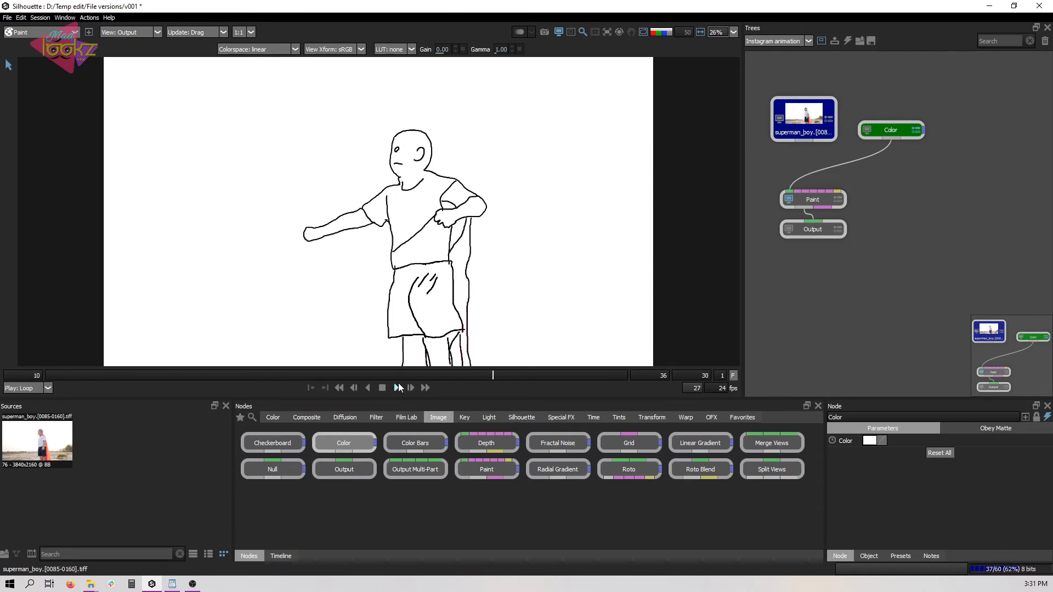
{"action": "scroll", "coordinate": [537, 316], "scroll_direction": "up", "scroll_amount": 1}
{"action": "scroll", "coordinate": [466, 184], "scroll_direction": "down", "scroll_amount": 2}
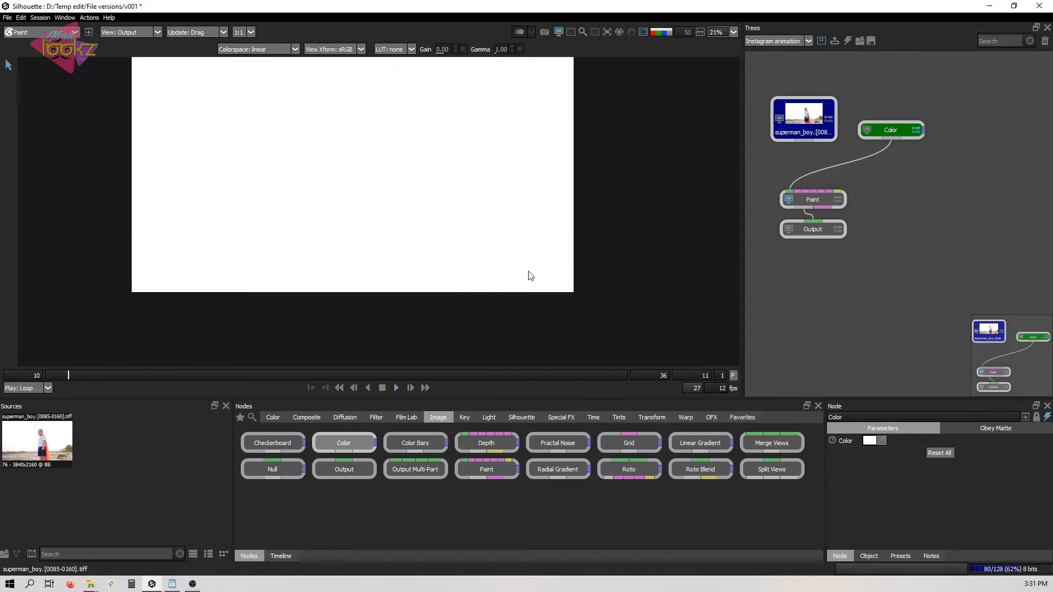
{"action": "type", "text": "24"}
{"action": "key", "text": "Return"}
{"action": "left_click_drag", "start_coordinate": [533, 275], "coordinate": [539, 290]}
{"action": "key", "text": "l"}
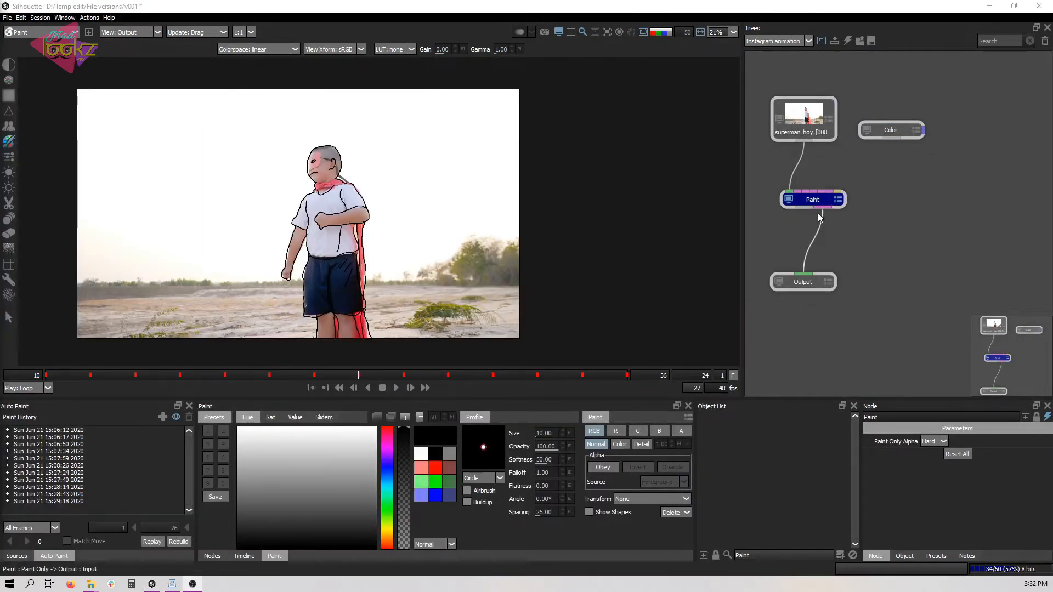
View the Output node with its settings and scrub the frames to check the painted lines' alpha
{"action": "left_click", "coordinate": [779, 282]}
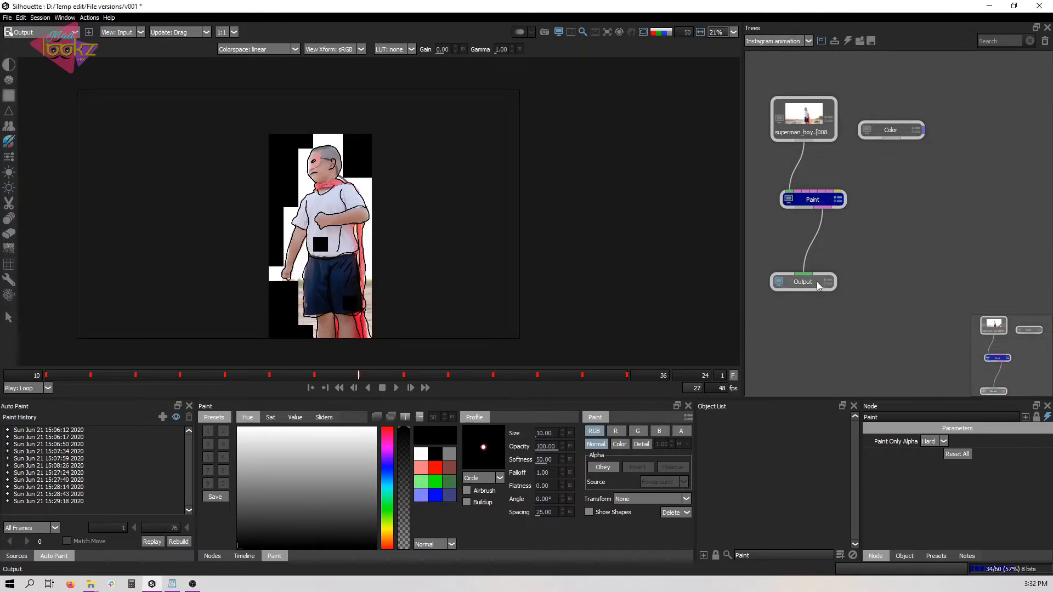
{"action": "left_click", "coordinate": [826, 287]}
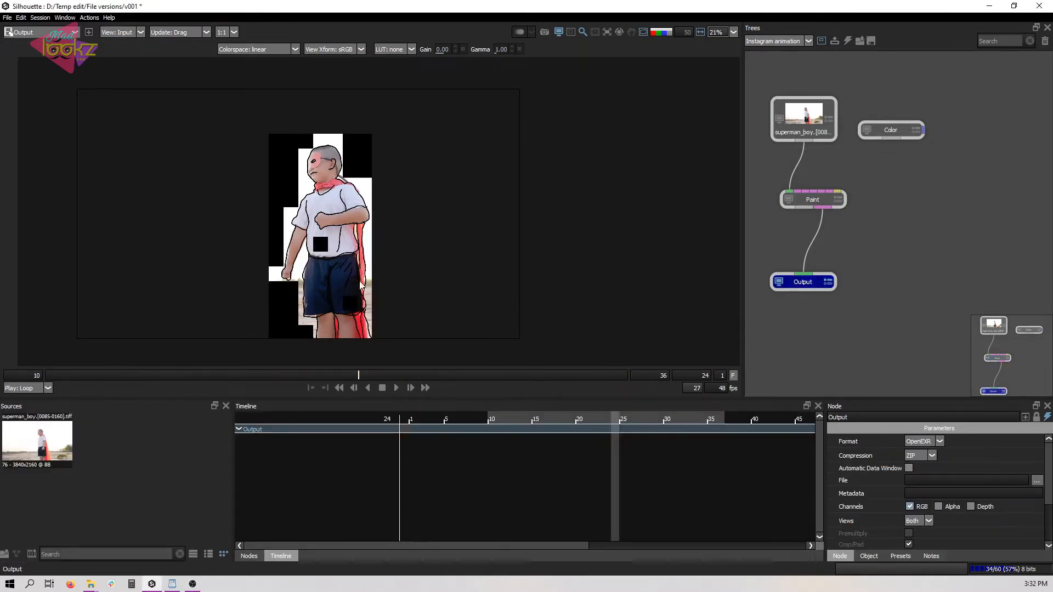
{"action": "left_click_drag", "start_coordinate": [468, 279], "coordinate": [460, 282]}
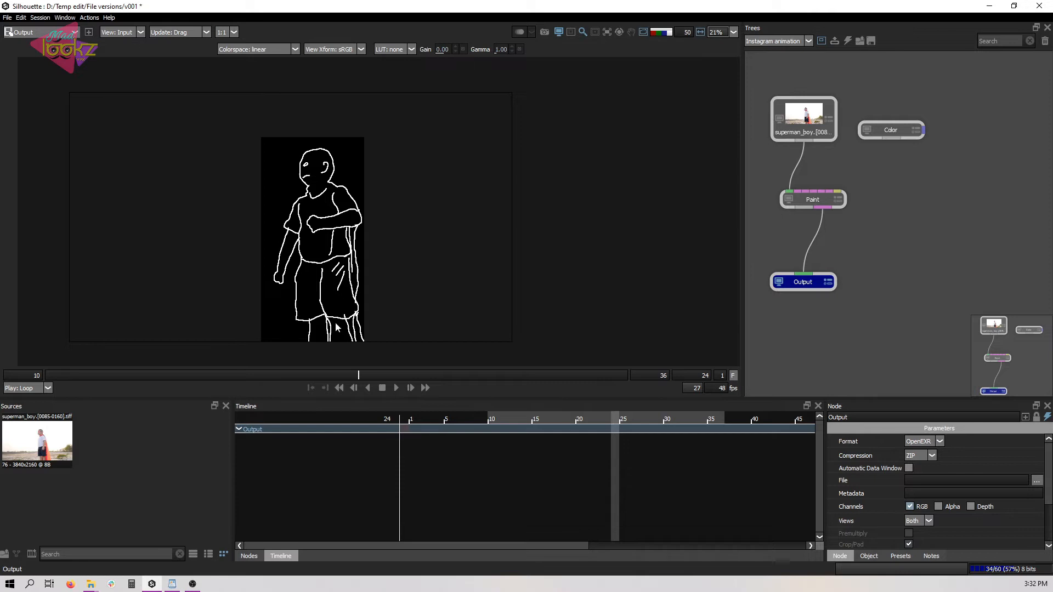
{"action": "mouse_move", "coordinate": [316, 375]}
{"action": "left_mouse_down"}
{"action": "mouse_move", "coordinate": [106, 390]}
{"action": "mouse_move", "coordinate": [350, 372]}
{"action": "mouse_move", "coordinate": [676, 377]}
{"action": "mouse_move", "coordinate": [497, 402]}
{"action": "mouse_move", "coordinate": [313, 396]}
{"action": "mouse_move", "coordinate": [582, 381]}
{"action": "left_mouse_up"}
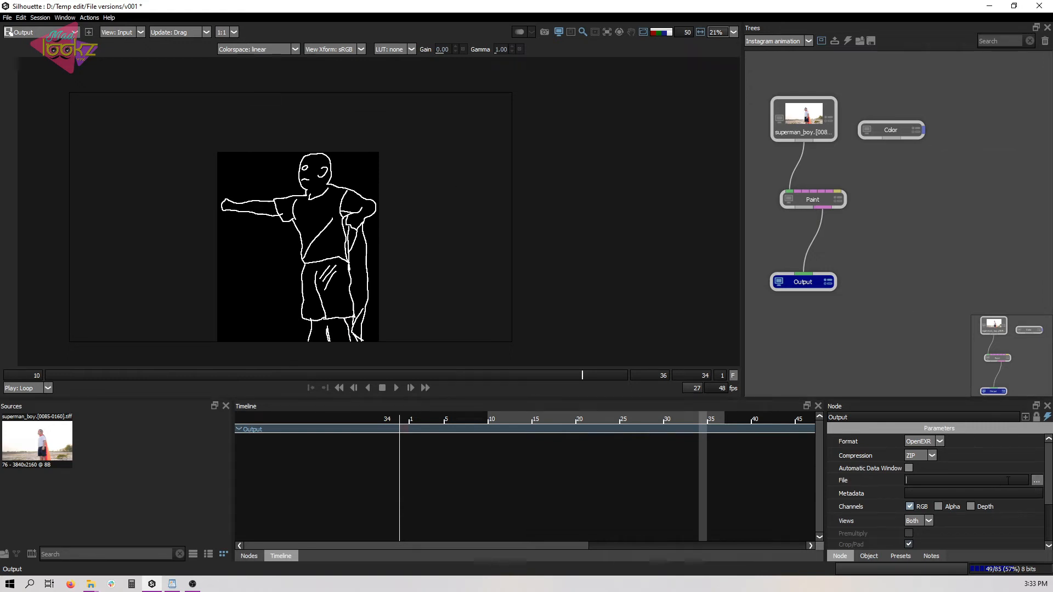
Set the Output node's file to "Instagram animation.####.exr" in the D:\Workspace\Softwares\Silhouette\Instagram animation folder
{"action": "left_click", "coordinate": [1037, 481]}
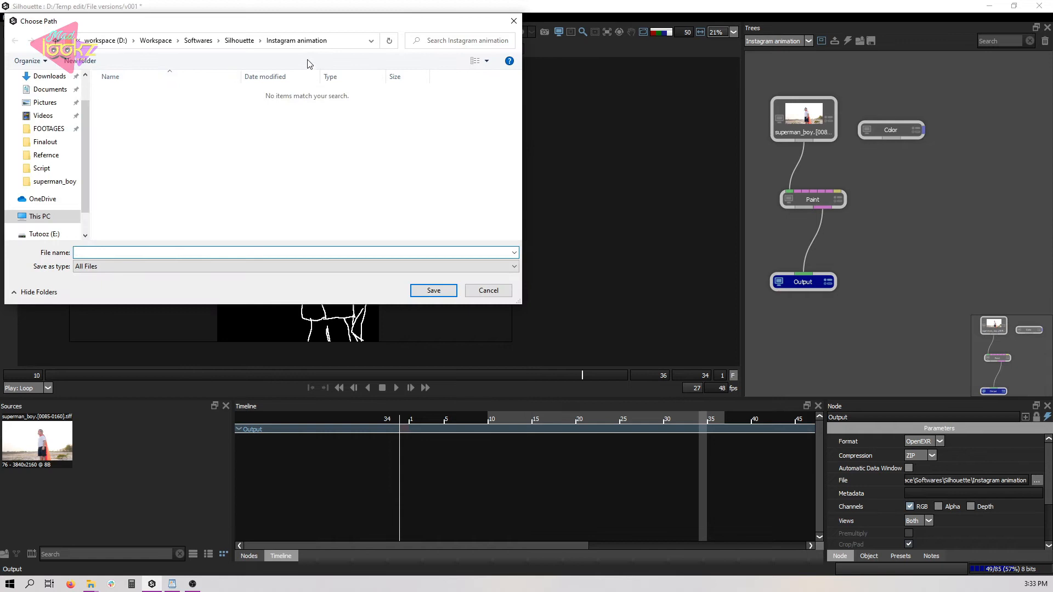
{"action": "left_click", "coordinate": [344, 41]}
{"action": "left_click_drag", "start_coordinate": [279, 41], "coordinate": [221, 33]}
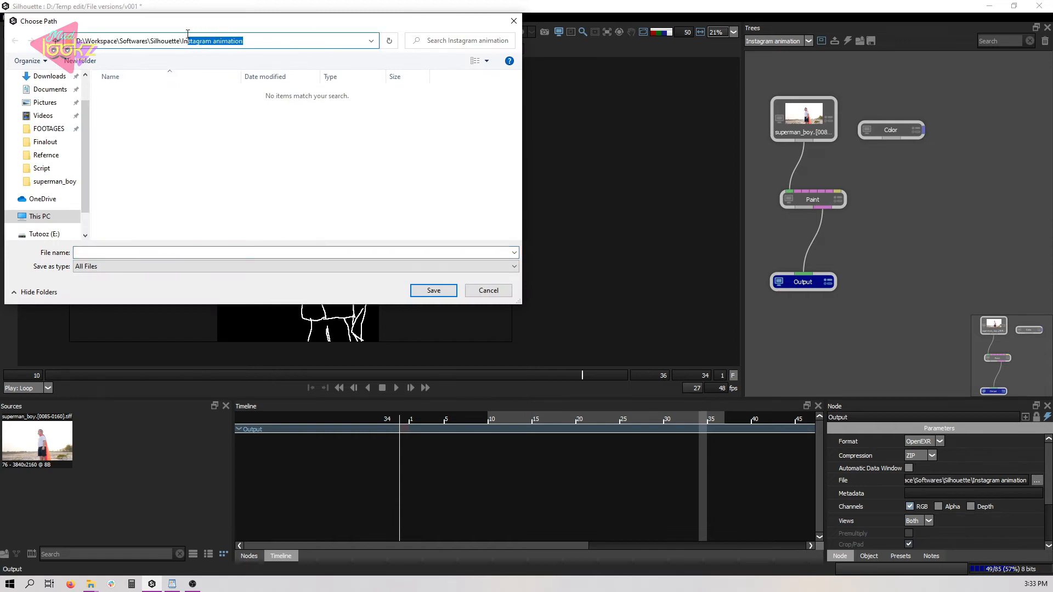
{"action": "left_click", "coordinate": [168, 252]}
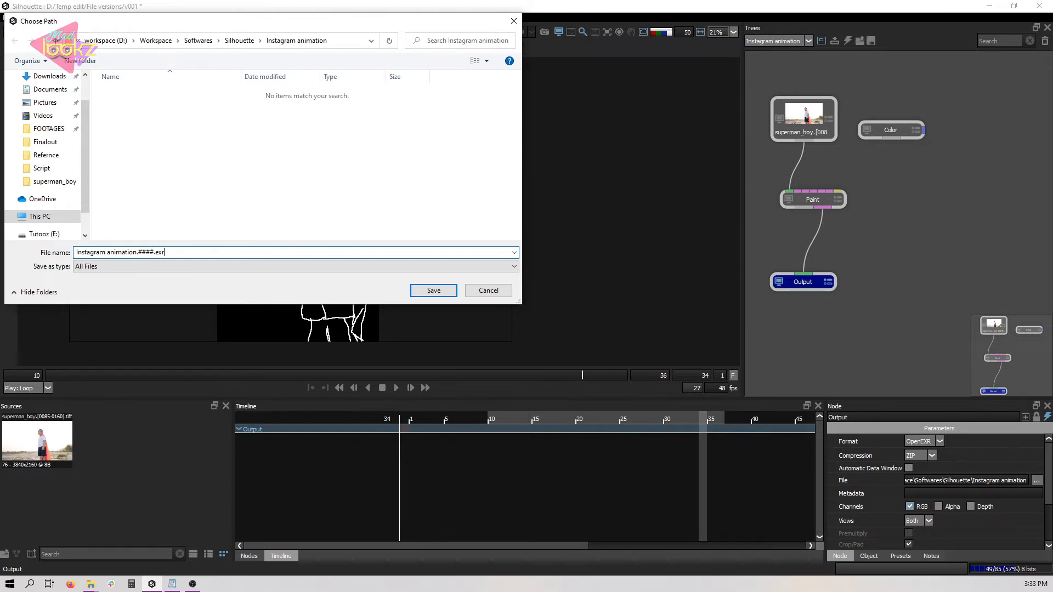
{"action": "key", "text": "Return"}
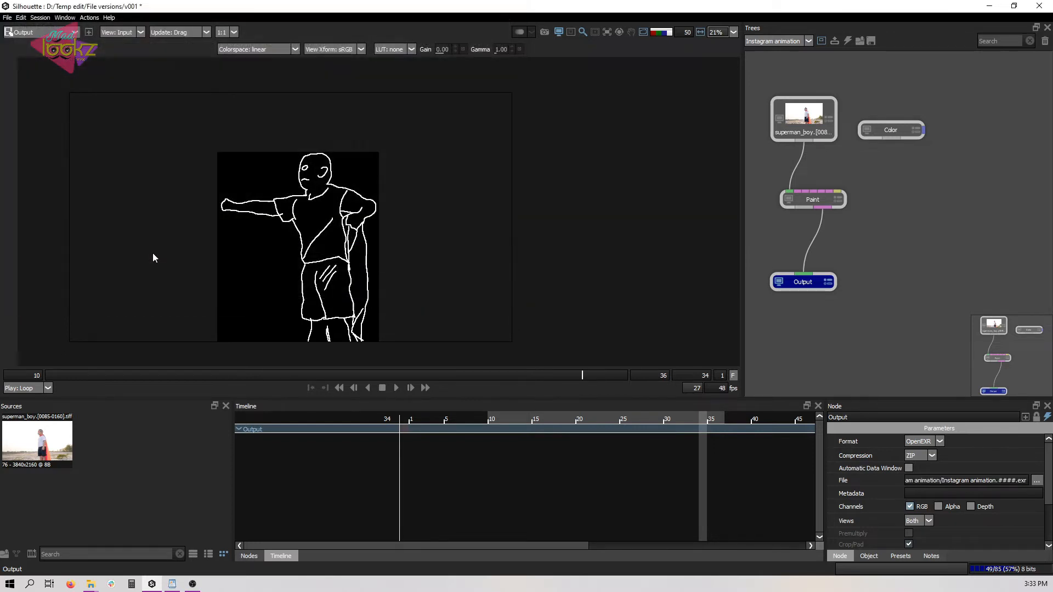
Set the Output node to export only the Alpha channel, with RGB turned off
{"action": "scroll", "coordinate": [1049, 477], "scroll_direction": "down", "scroll_amount": 1}
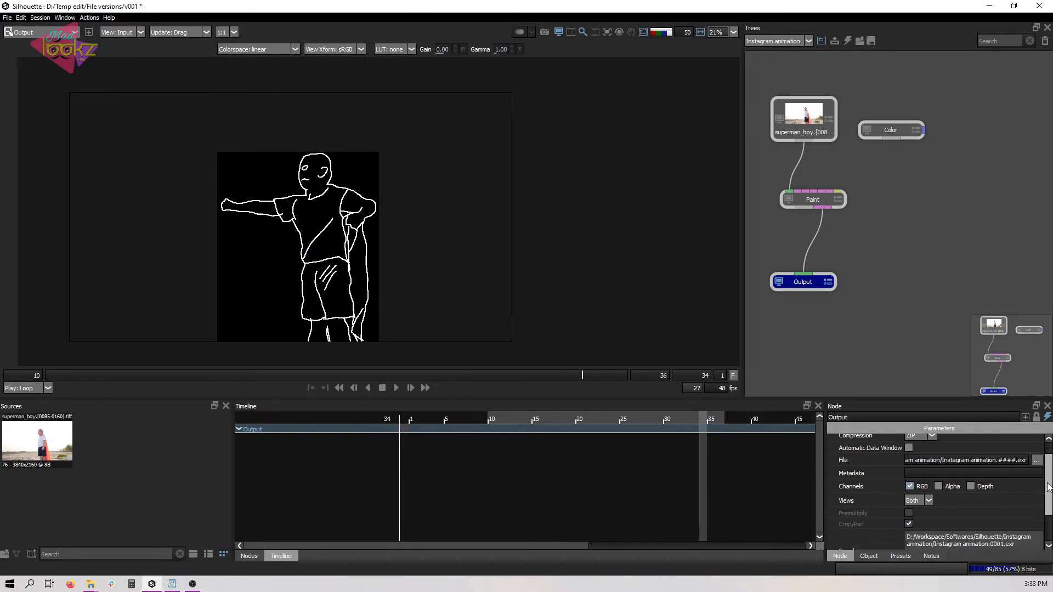
{"action": "left_click", "coordinate": [946, 498]}
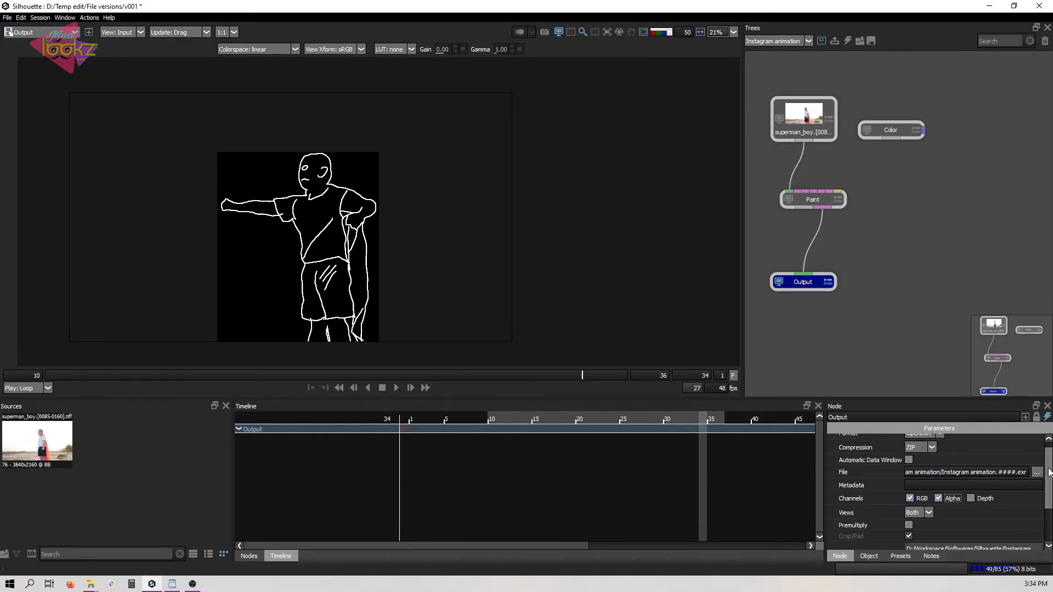
{"action": "scroll", "coordinate": [1014, 481], "scroll_direction": "down", "scroll_amount": 2}
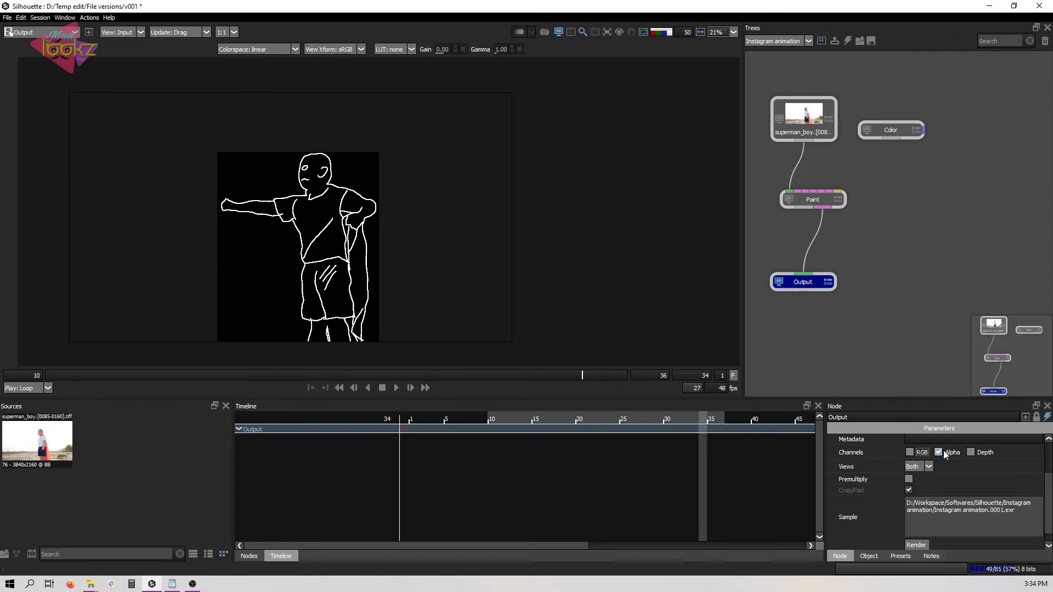
{"action": "scroll", "coordinate": [960, 527], "scroll_direction": "down", "scroll_amount": 1}
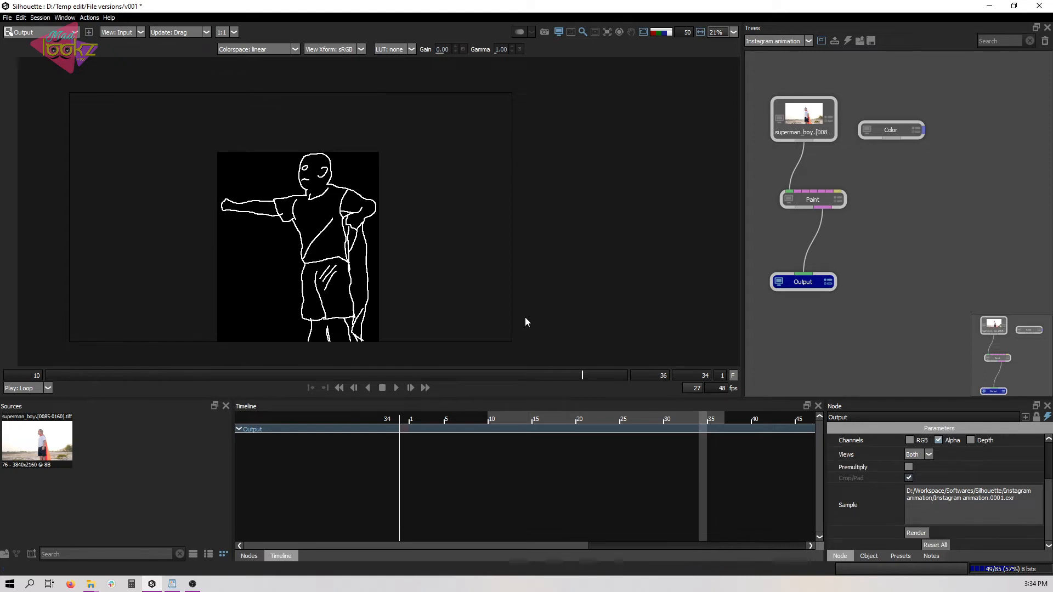
Render all output nodes over the work range 10–36 with output start frame 10 at 1:1 resolution
{"action": "left_click_drag", "start_coordinate": [525, 319], "coordinate": [557, 311]}
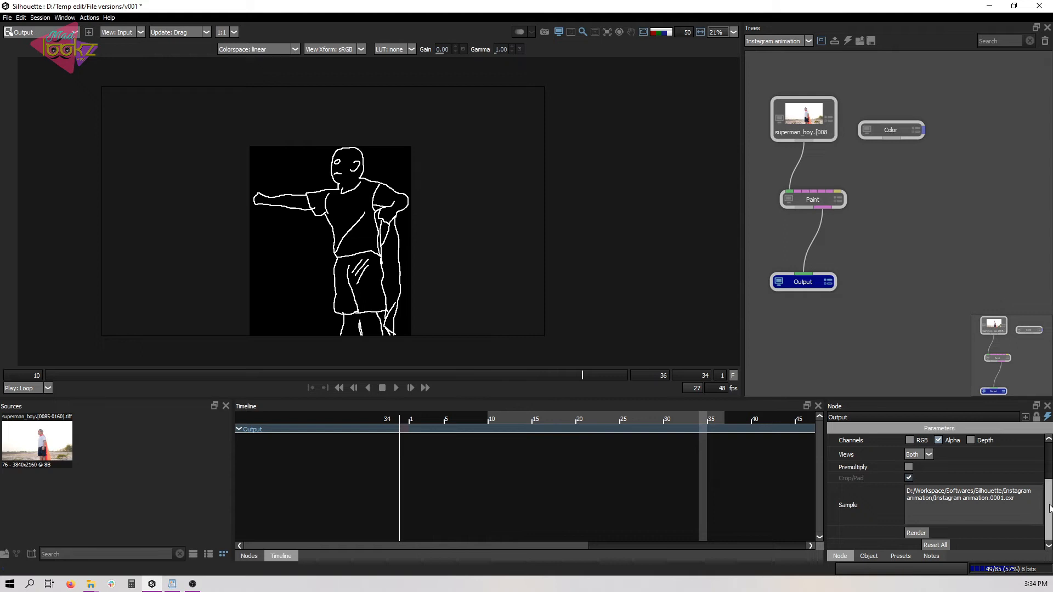
{"action": "left_click_drag", "start_coordinate": [1051, 508], "coordinate": [1051, 526]}
{"action": "left_click", "coordinate": [918, 532]}
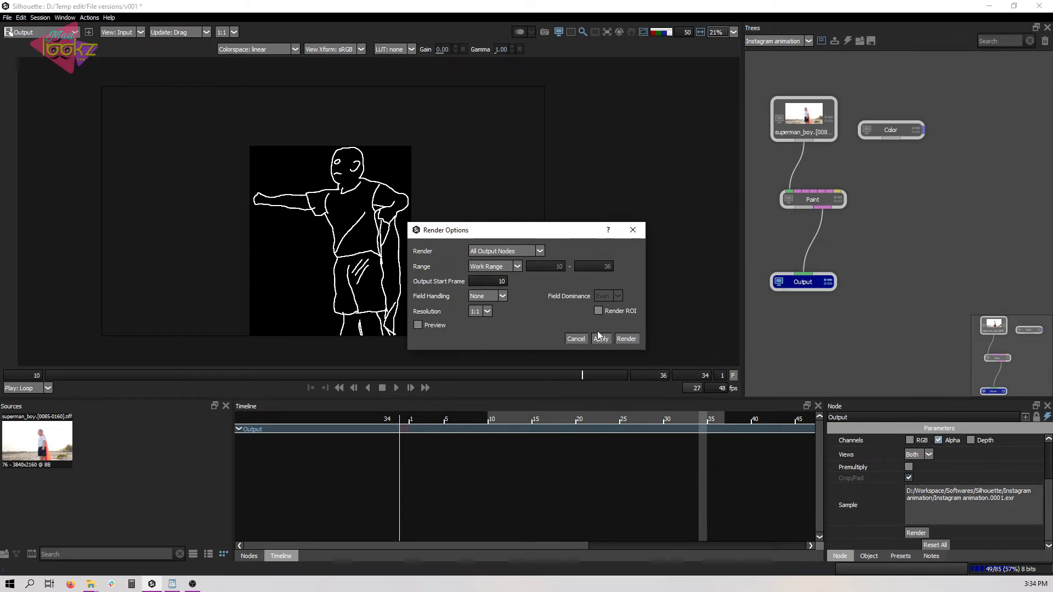
{"action": "left_click", "coordinate": [627, 339]}
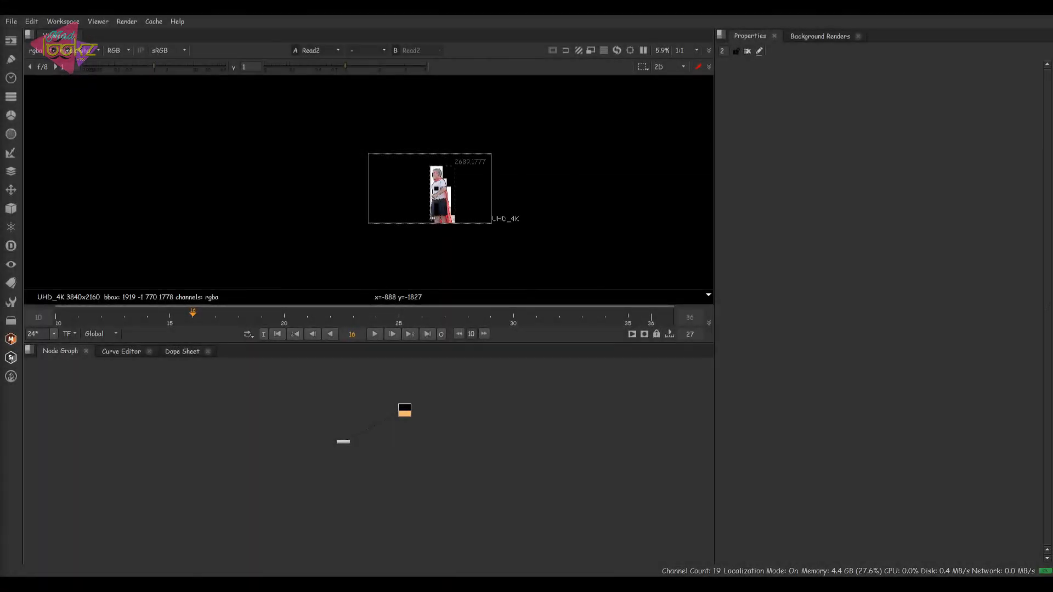
In Nuke, check the alpha of the painted boy sequence and play the frames
{"action": "left_click", "coordinate": [427, 461]}
{"action": "scroll", "coordinate": [480, 189], "scroll_direction": "up", "scroll_amount": 4}
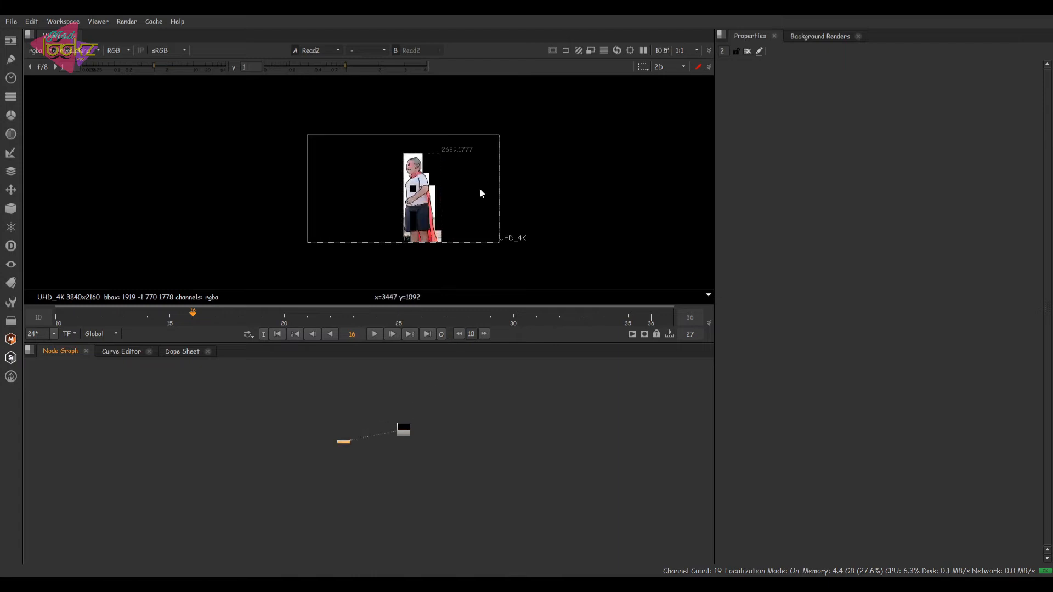
{"action": "key", "text": "a"}
{"action": "key", "text": "a"}
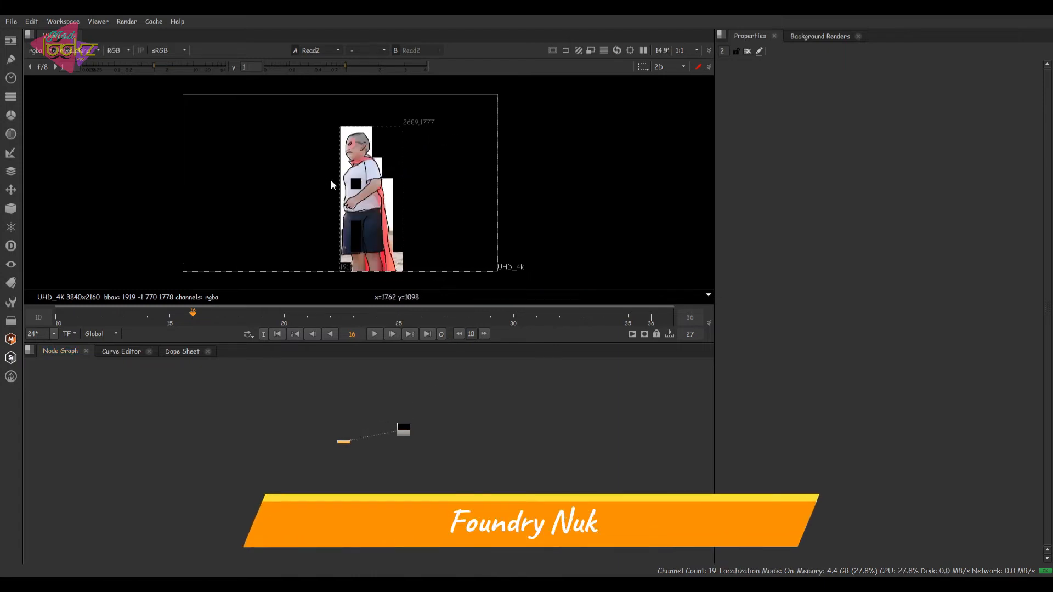
{"action": "left_click", "coordinate": [375, 334]}
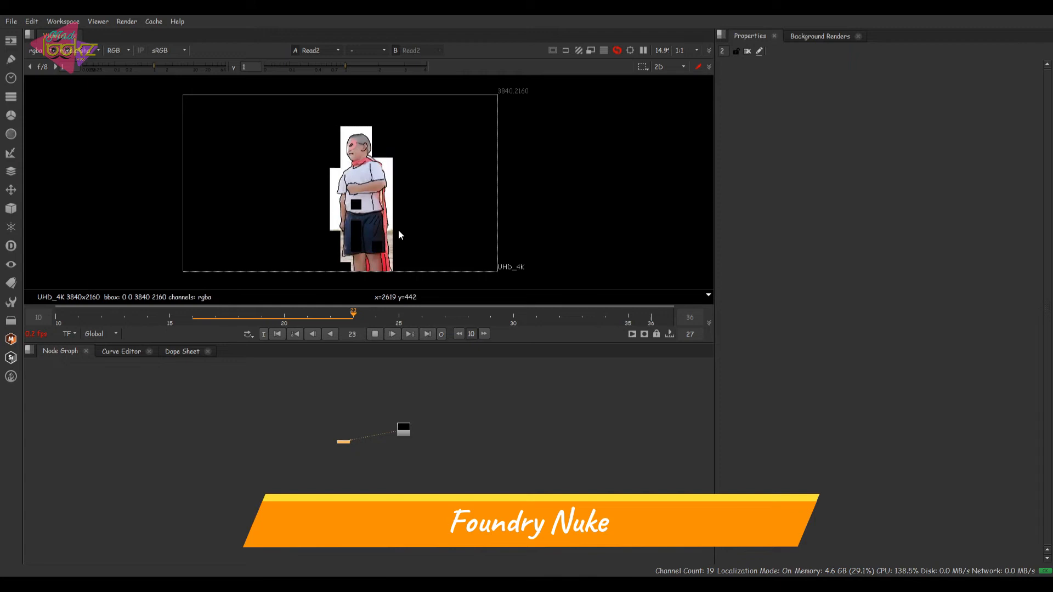
{"action": "left_click", "coordinate": [375, 334]}
Add a Shuffle node directly below the Read node and view the alpha channel of its output
{"action": "left_click", "coordinate": [402, 431]}
{"action": "key", "text": "Tab"}
{"action": "type", "text": "shu"}
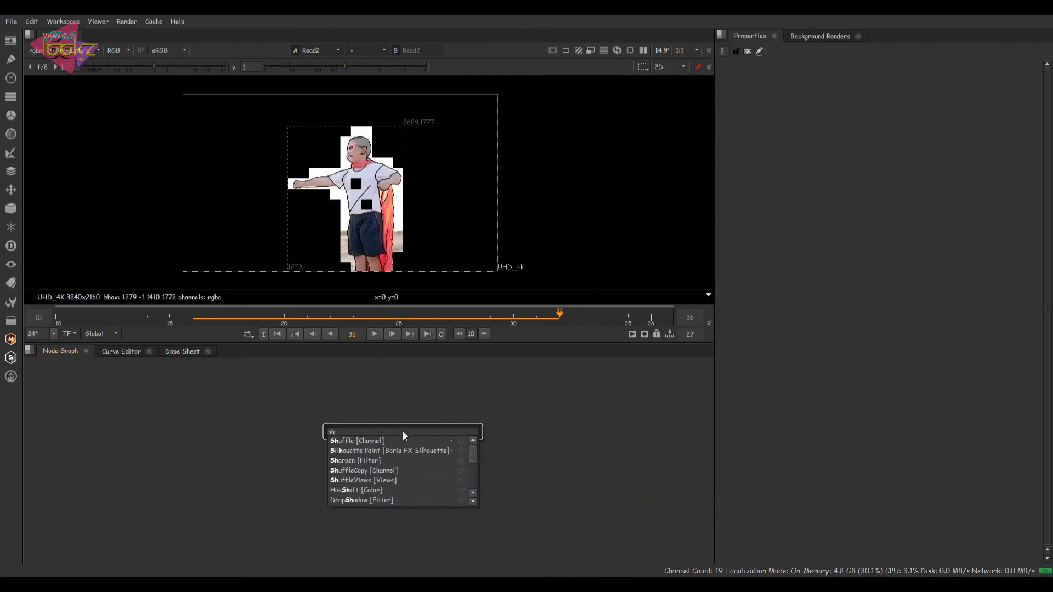
{"action": "left_click", "coordinate": [376, 441]}
{"action": "left_click_drag", "start_coordinate": [403, 439], "coordinate": [403, 457]}
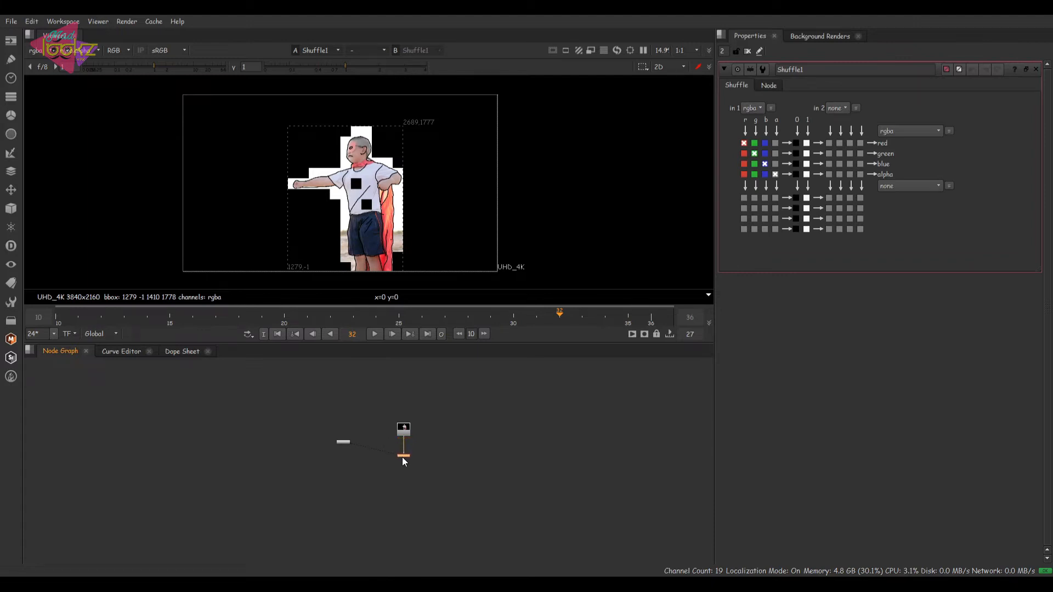
{"action": "key", "text": "a"}
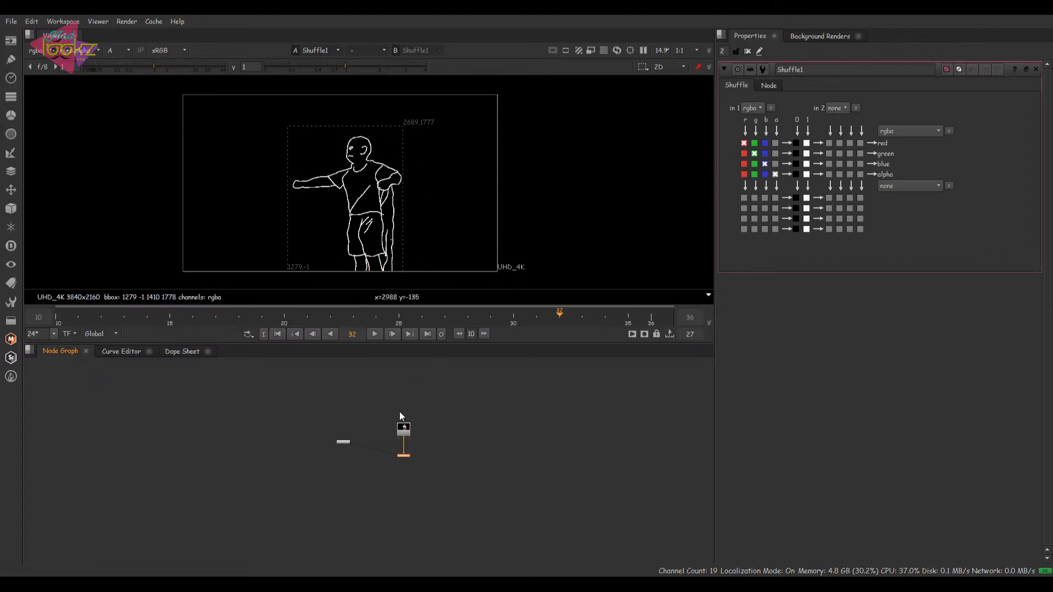
{"action": "left_click_drag", "start_coordinate": [407, 458], "coordinate": [406, 446]}
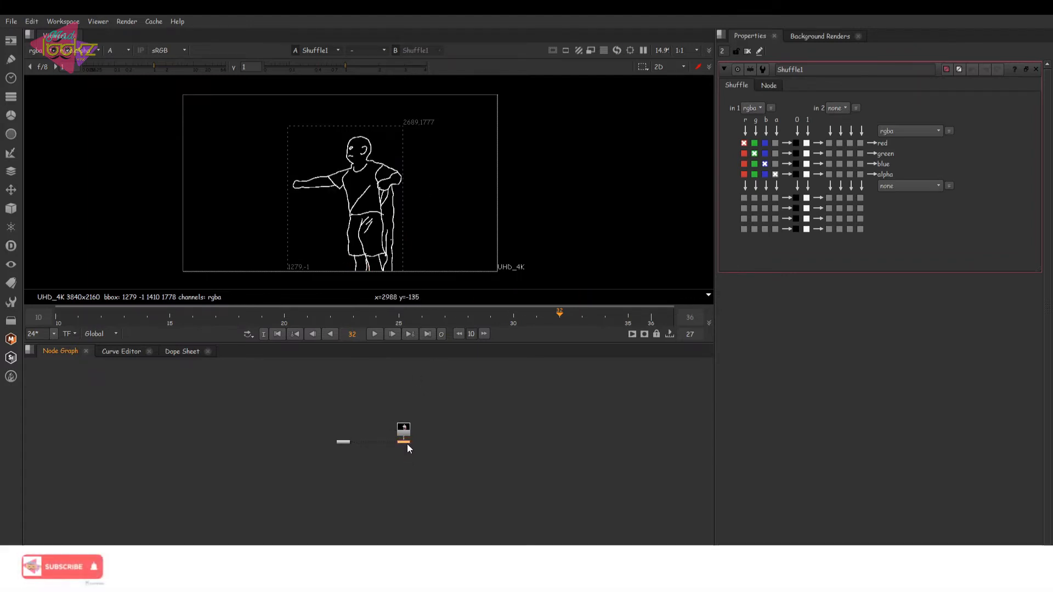
Route the input alpha into the red, green and blue outputs of the Shuffle node
{"action": "left_click", "coordinate": [775, 164]}
{"action": "left_click", "coordinate": [775, 153]}
{"action": "left_click", "coordinate": [775, 142]}
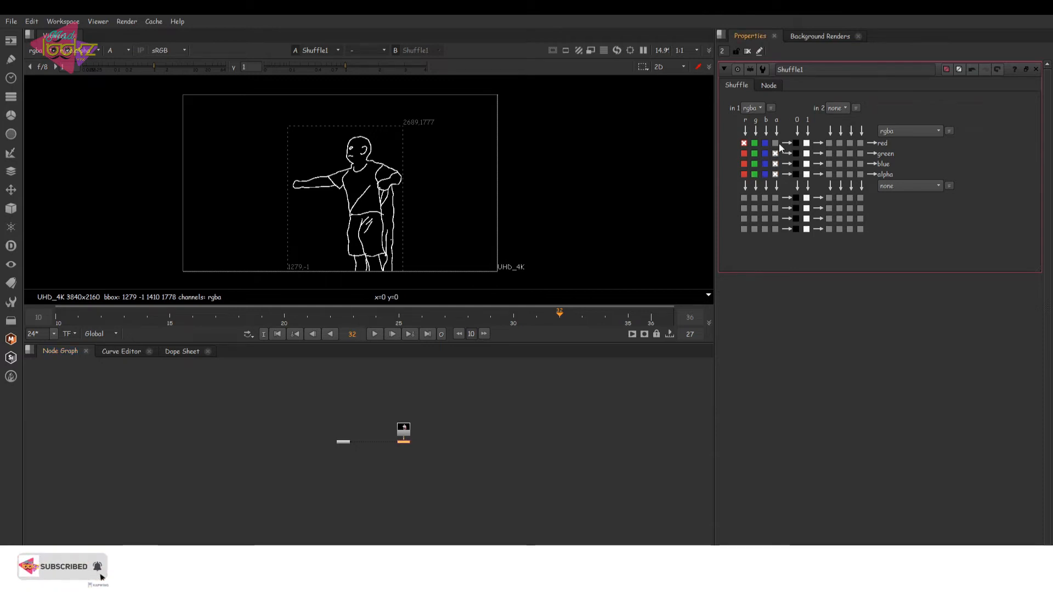
View the Shuffle result and play back the white line animation
{"action": "scroll", "coordinate": [359, 453], "scroll_direction": "up", "scroll_amount": 2}
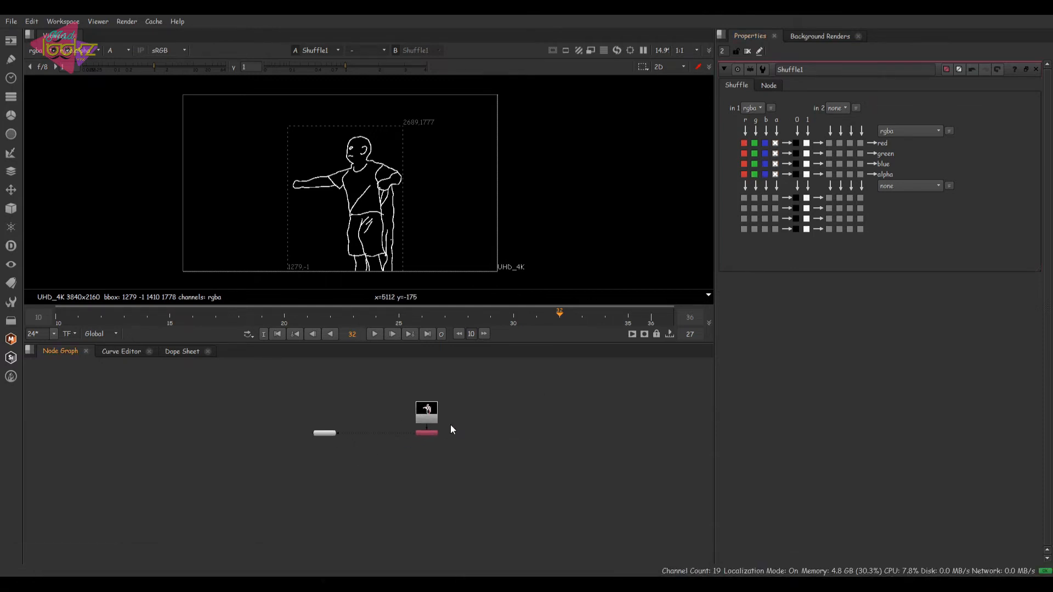
{"action": "key", "text": "1"}
{"action": "left_click", "coordinate": [377, 333]}
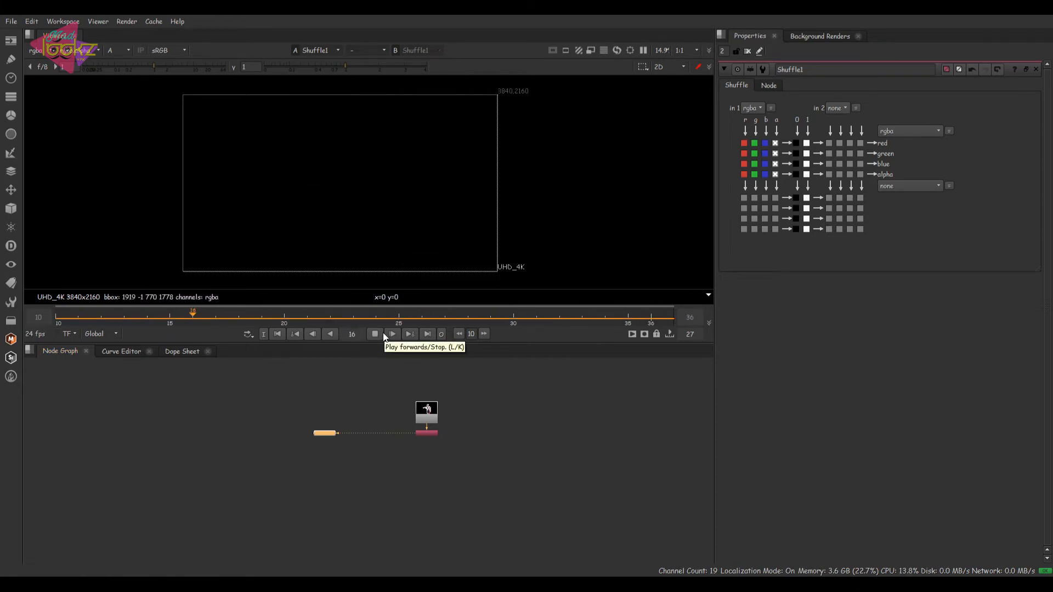
{"action": "left_click", "coordinate": [374, 333]}
{"action": "left_click", "coordinate": [374, 334]}
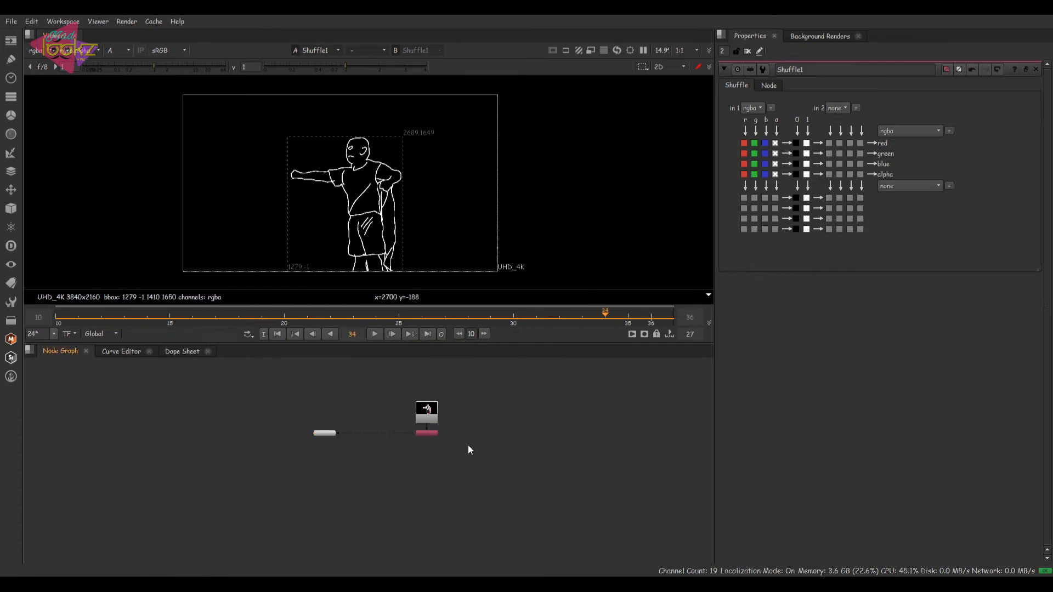
Add an unconnected Noise node beside the Shuffle node
{"action": "left_click", "coordinate": [430, 433]}
{"action": "left_click_drag", "start_coordinate": [440, 450], "coordinate": [400, 449]}
{"action": "scroll", "coordinate": [399, 449], "scroll_direction": "up", "scroll_amount": 2}
{"action": "scroll", "coordinate": [357, 252], "scroll_direction": "up", "scroll_amount": 6}
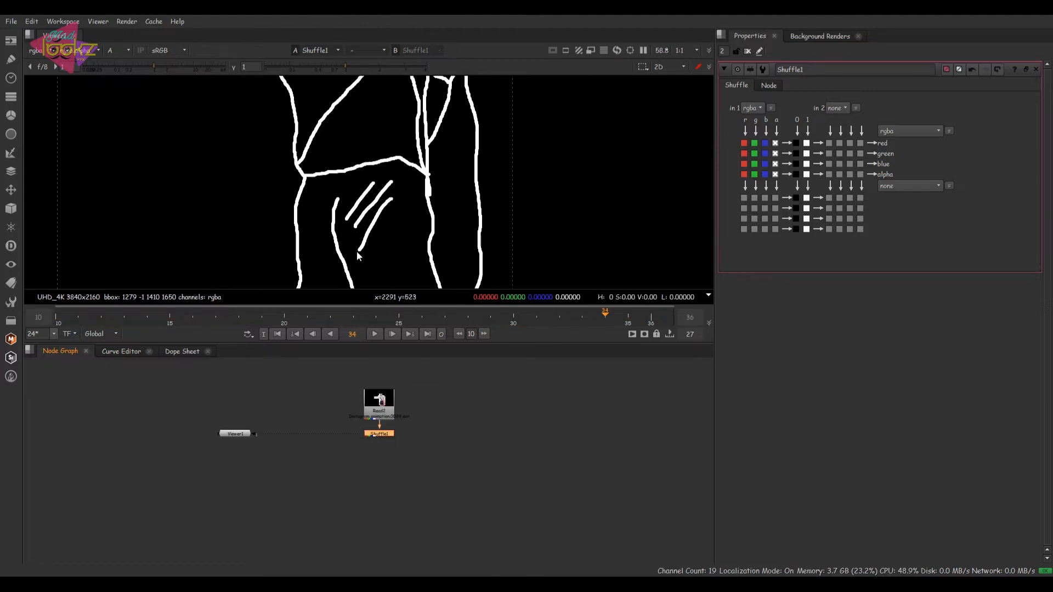
{"action": "left_click", "coordinate": [452, 433]}
{"action": "key", "text": "Tab"}
{"action": "type", "text": "noise"}
{"action": "key", "text": "Down"}
{"action": "key", "text": "Return"}
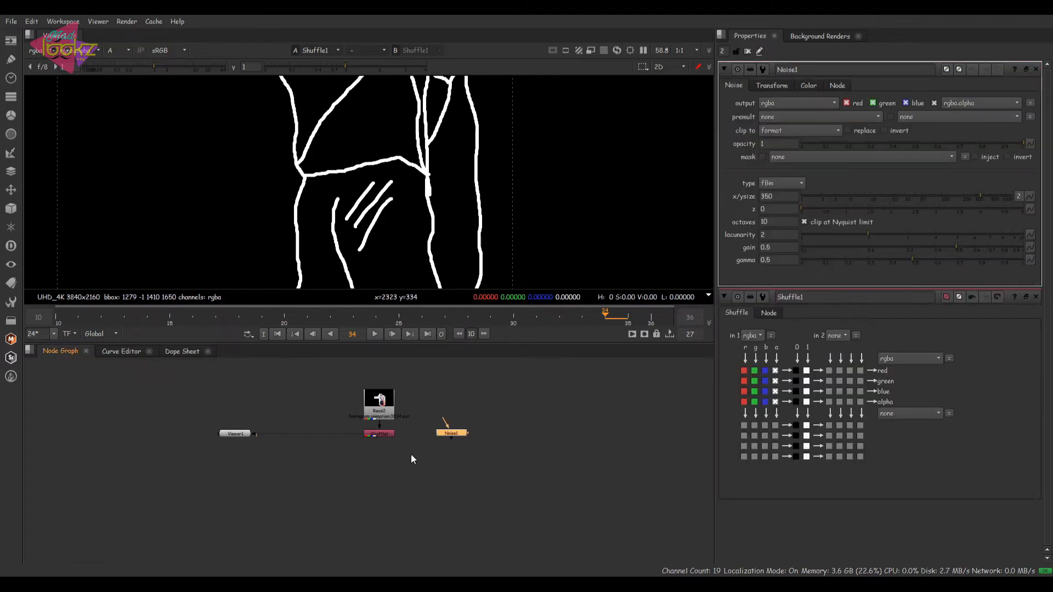
{"action": "scroll", "coordinate": [456, 435], "scroll_direction": "up", "scroll_amount": 3}
{"action": "scroll", "coordinate": [456, 437], "scroll_direction": "down", "scroll_amount": 1}
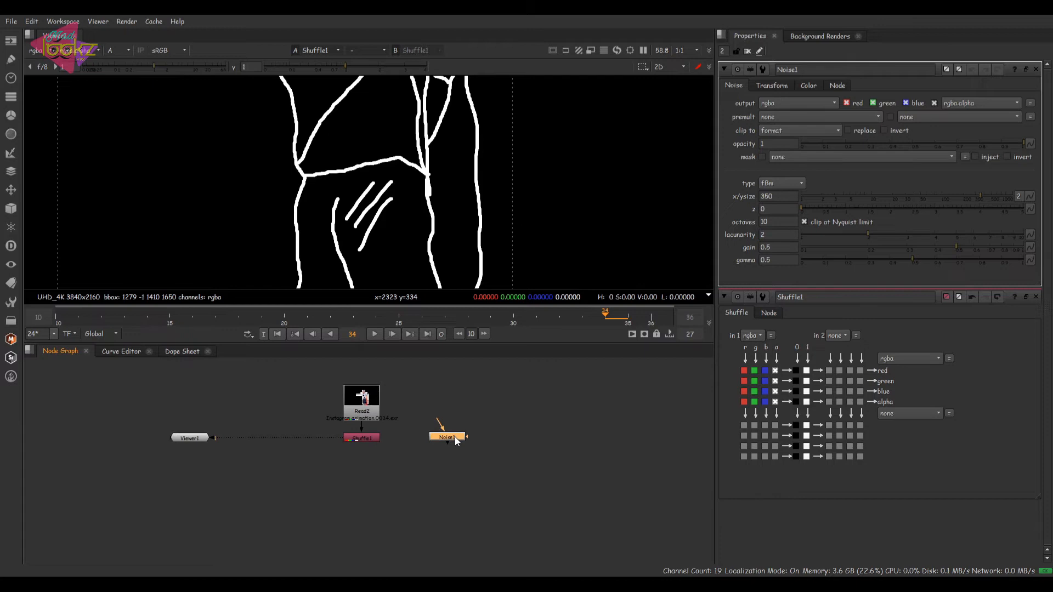
{"action": "left_click", "coordinate": [433, 456]}
Add an Erode (filter) node below the Shuffle node
{"action": "left_click", "coordinate": [363, 437]}
{"action": "key", "text": "Tab"}
{"action": "type", "text": "er"}
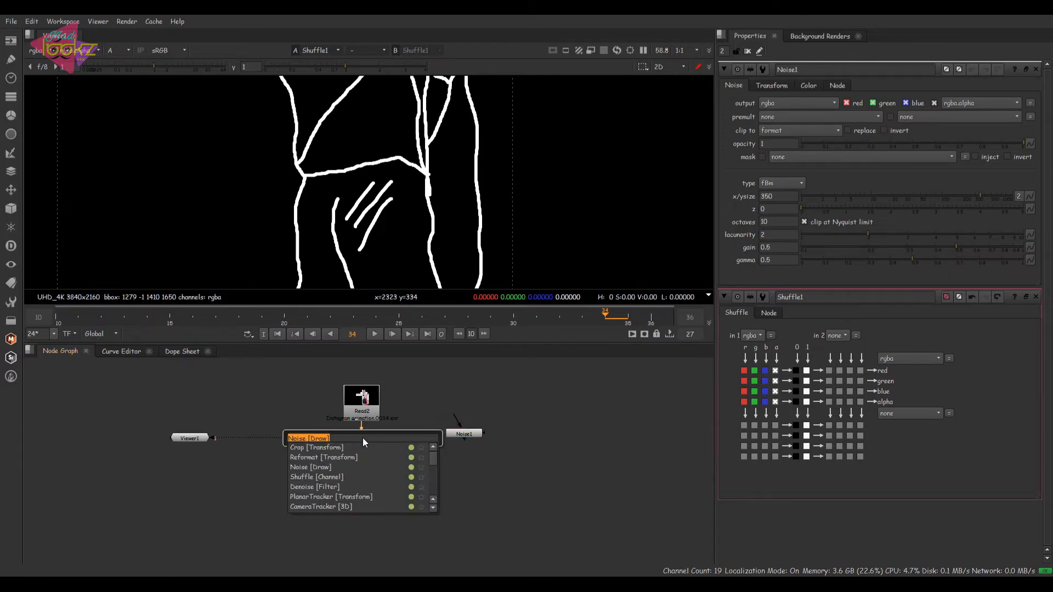
{"action": "type", "text": "ode"}
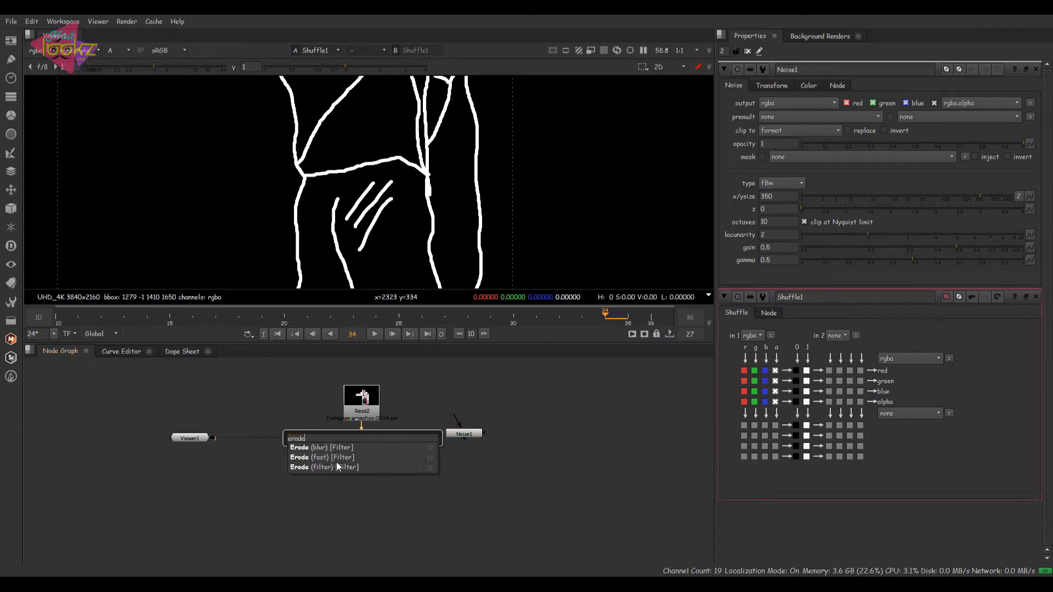
{"action": "left_click", "coordinate": [328, 466]}
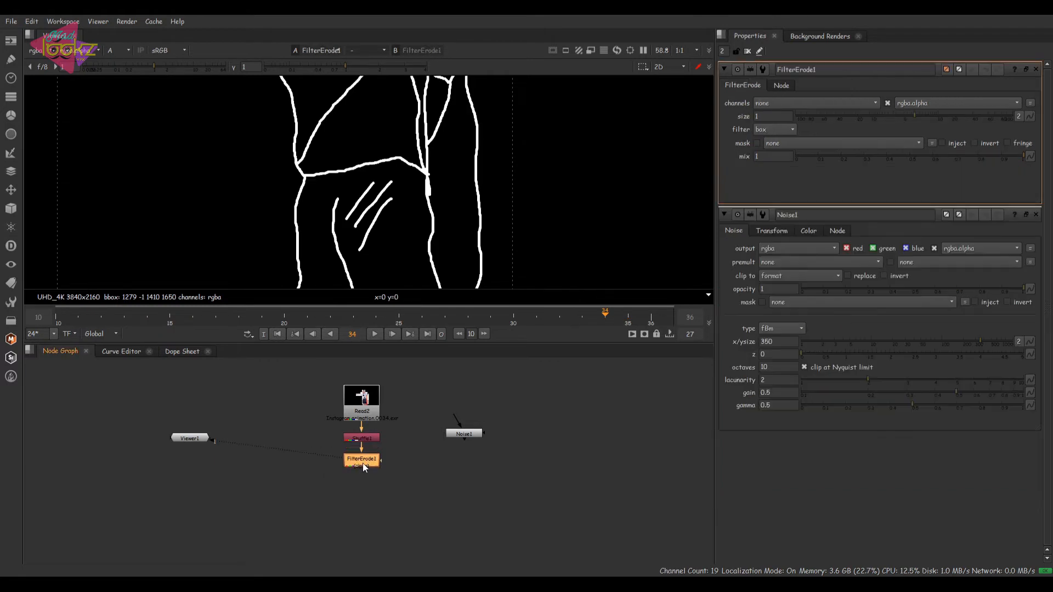
Connect Shuffle to the second viewer input and the FilterErode node to the first for comparison
{"action": "left_click", "coordinate": [373, 437]}
{"action": "key", "text": "2"}
{"action": "left_click", "coordinate": [365, 461]}
{"action": "key", "text": "1"}
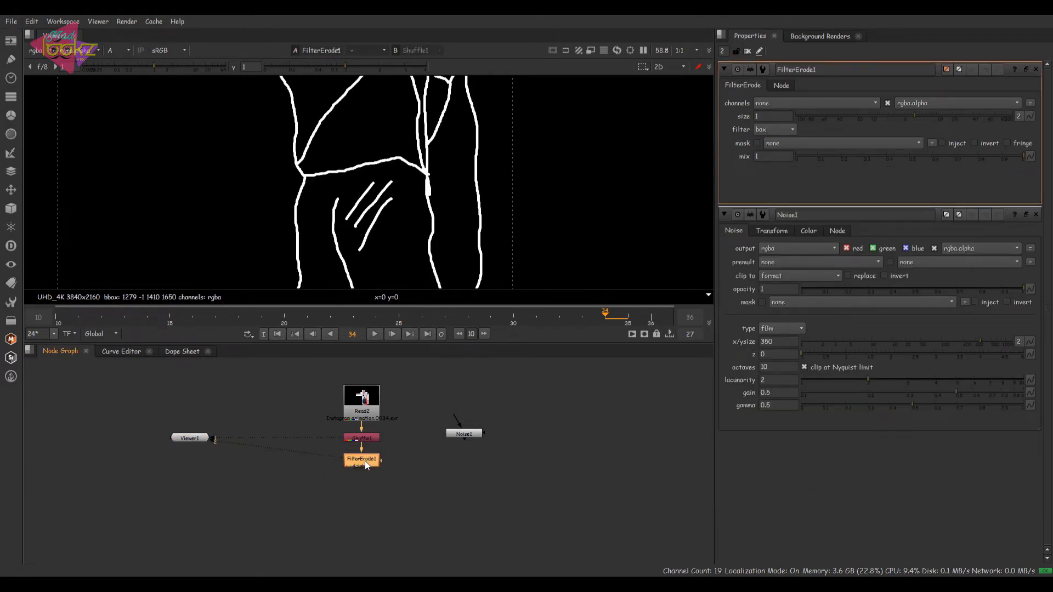
Try FilterErode sizes such as 2.2, 3.4 and 0.7 on the line thickness
{"action": "scroll", "coordinate": [444, 210], "scroll_direction": "up", "scroll_amount": 2}
{"action": "mouse_move", "coordinate": [920, 107]}
{"action": "left_mouse_down"}
{"action": "mouse_move", "coordinate": [861, 131]}
{"action": "mouse_move", "coordinate": [948, 126]}
{"action": "mouse_move", "coordinate": [910, 136]}
{"action": "mouse_move", "coordinate": [921, 135]}
{"action": "left_mouse_up"}
{"action": "scroll", "coordinate": [530, 241], "scroll_direction": "down", "scroll_amount": 5}
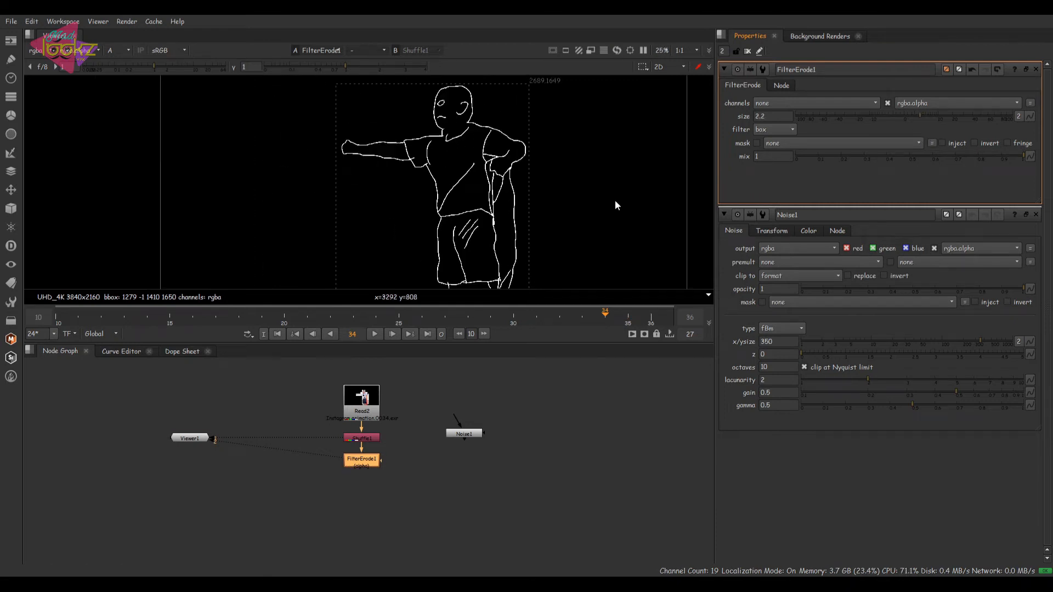
{"action": "left_click", "coordinate": [923, 113]}
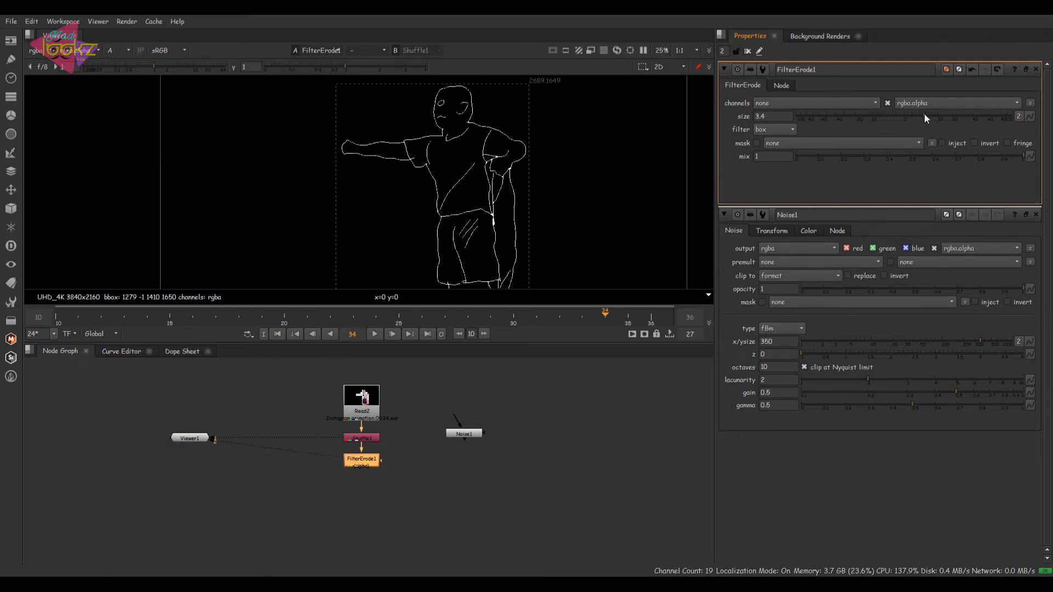
{"action": "left_click_drag", "start_coordinate": [923, 114], "coordinate": [913, 116]}
{"action": "scroll", "coordinate": [480, 265], "scroll_direction": "up", "scroll_amount": 4}
{"action": "scroll", "coordinate": [481, 266], "scroll_direction": "up", "scroll_amount": 2}
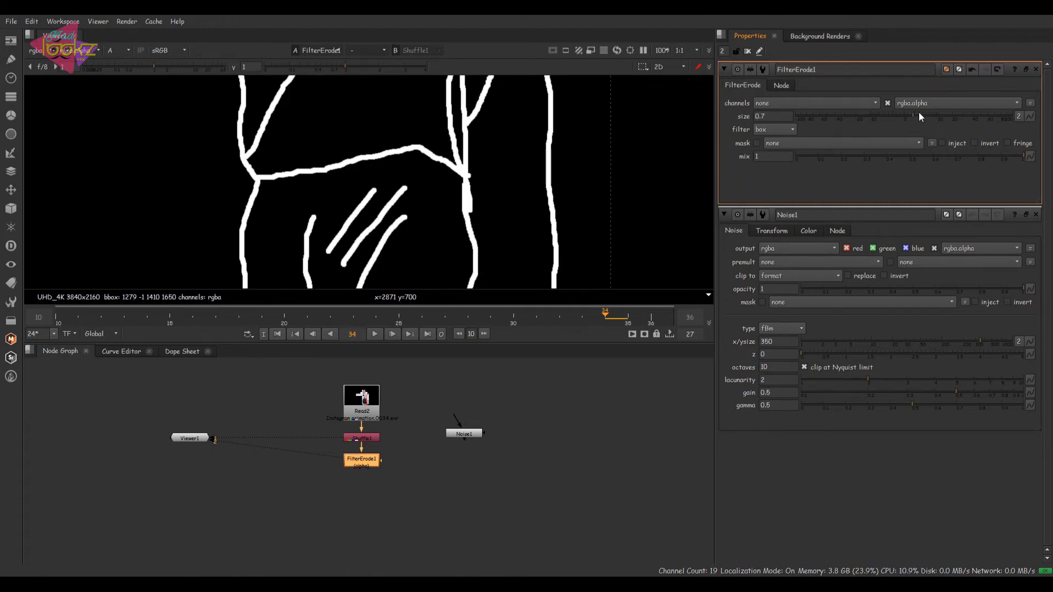
Set the FilterErode size to 1
{"action": "left_click", "coordinate": [772, 116]}
{"action": "type", "text": "1"}
{"action": "key", "text": "Return"}
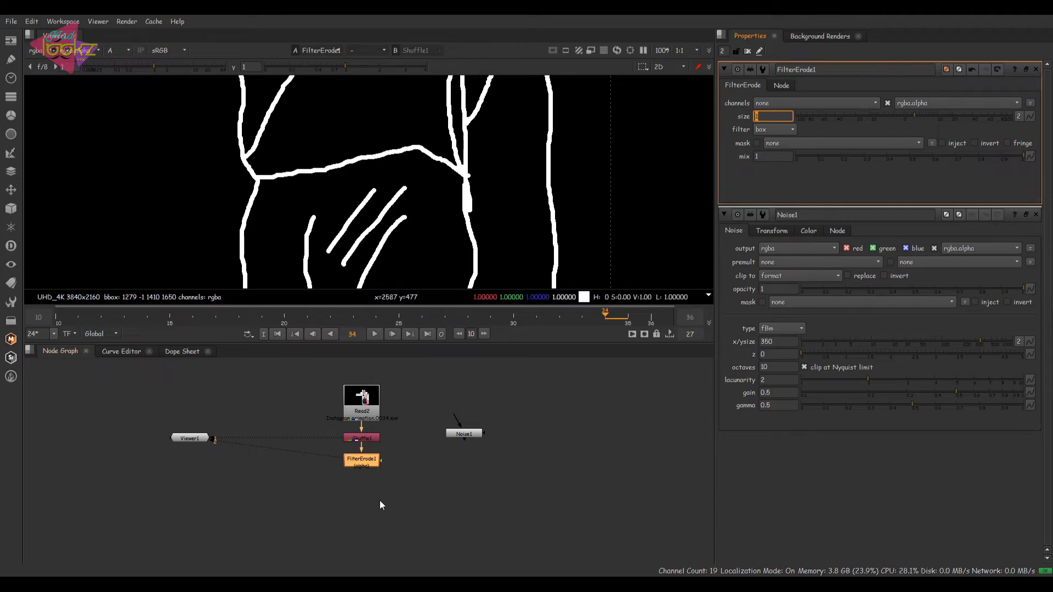
Compare the Shuffle and FilterErode outputs in the viewer, examining the line thickness on the boy's shorts up close
{"action": "key", "text": "1"}
{"action": "left_click", "coordinate": [370, 461]}
{"action": "key", "text": "1"}
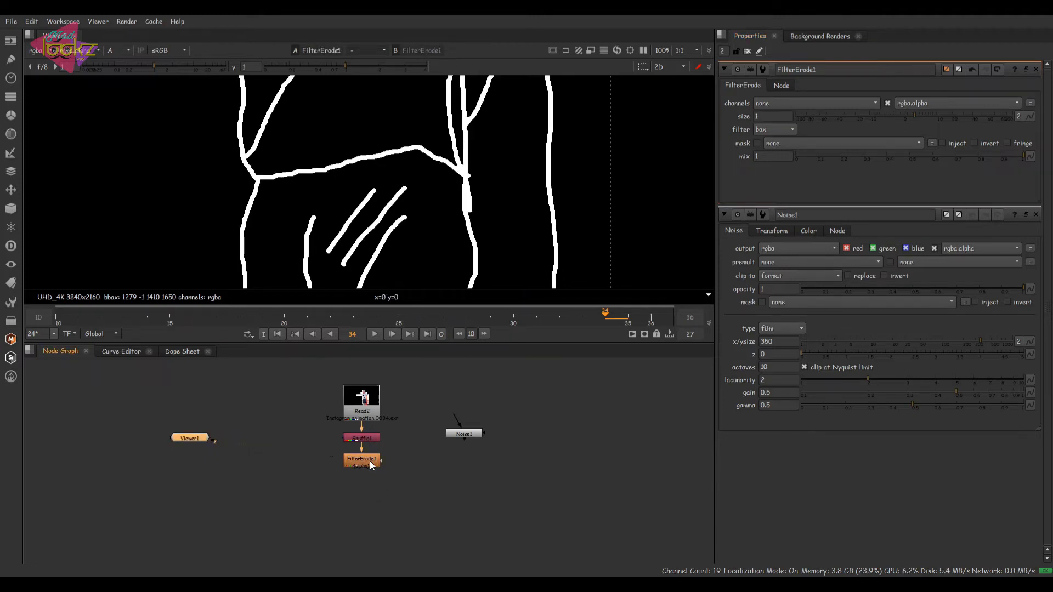
{"action": "left_click", "coordinate": [369, 438]}
{"action": "key", "text": "1"}
{"action": "left_click", "coordinate": [359, 461]}
{"action": "key", "text": "2"}
{"action": "key", "text": "1"}
{"action": "key", "text": "2"}
{"action": "key", "text": "1"}
{"action": "key", "text": "2"}
{"action": "scroll", "coordinate": [369, 238], "scroll_direction": "up", "scroll_amount": 4}
{"action": "key", "text": "1"}
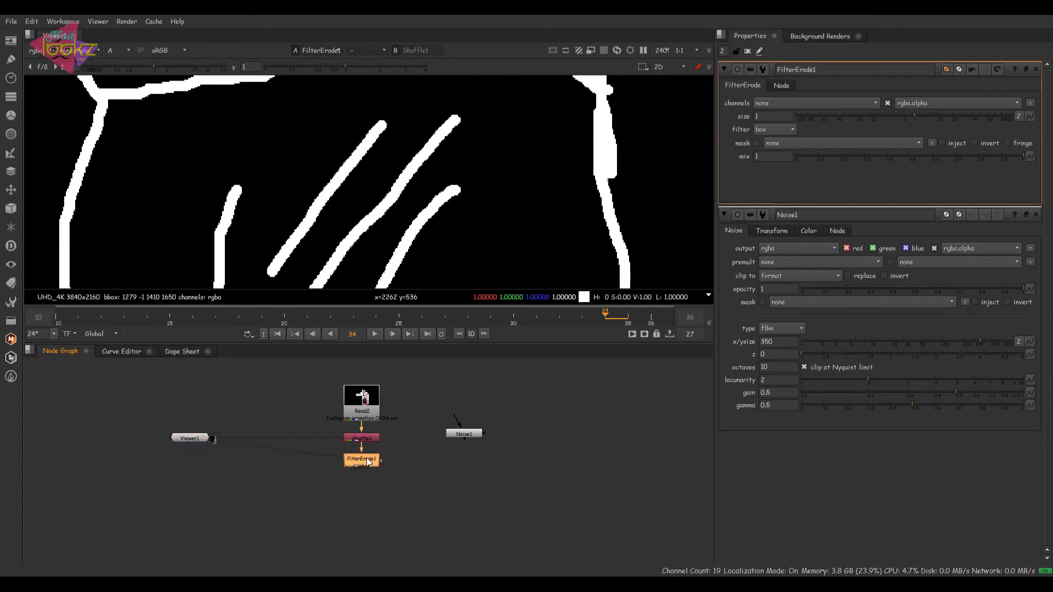
Add a Copy node below FilterErode and feed the Noise node into its A input
{"action": "left_click_drag", "start_coordinate": [473, 435], "coordinate": [453, 462]}
{"action": "scroll", "coordinate": [465, 209], "scroll_direction": "down", "scroll_amount": 5}
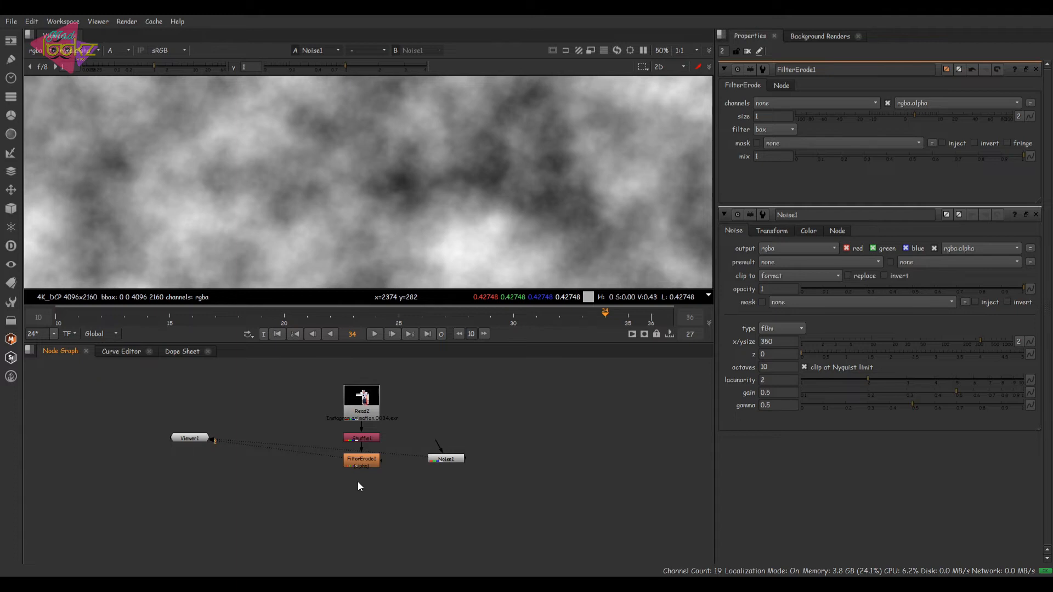
{"action": "key", "text": "k"}
{"action": "left_click_drag", "start_coordinate": [373, 488], "coordinate": [373, 498]}
{"action": "left_click", "coordinate": [350, 481]}
{"action": "left_click_drag", "start_coordinate": [413, 465], "coordinate": [437, 504]}
{"action": "left_click", "coordinate": [369, 499]}
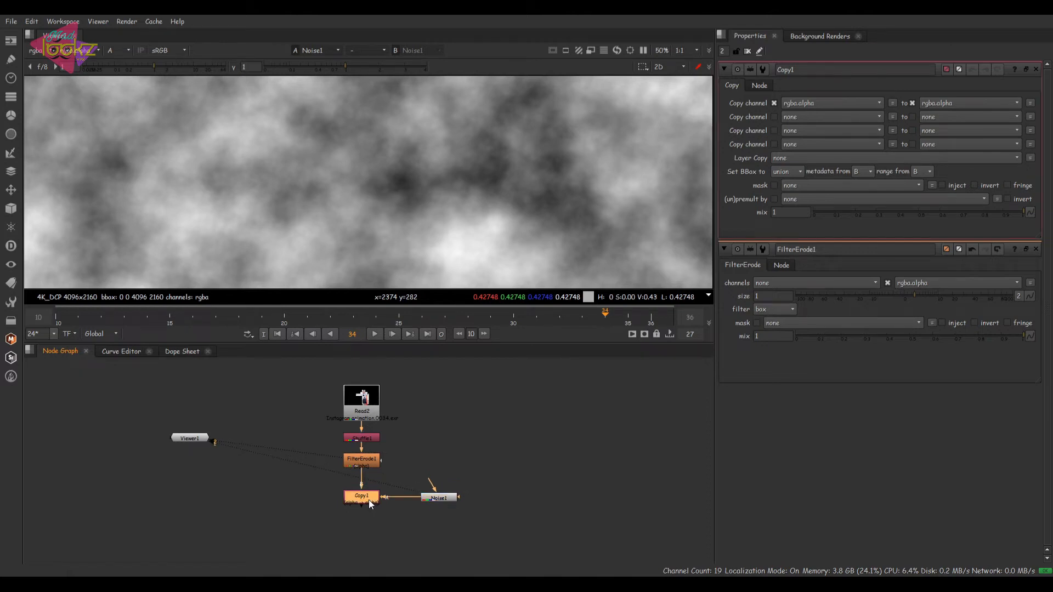
Set the Copy node to copy rgba.red to forward.u and rgba.green to forward.v
{"action": "scroll", "coordinate": [456, 502], "scroll_direction": "up", "scroll_amount": 5}
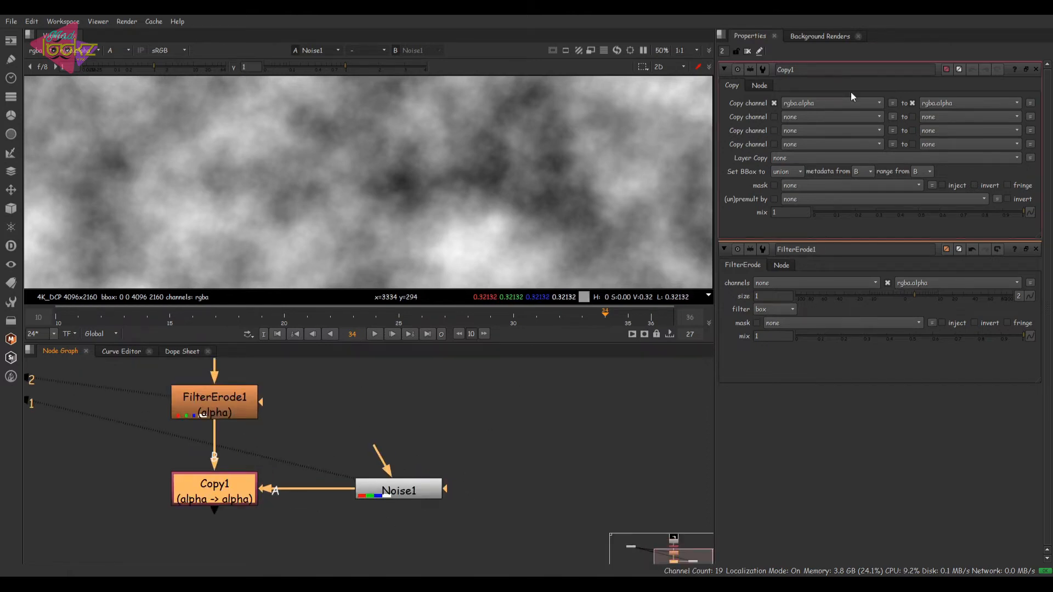
{"action": "left_click", "coordinate": [822, 102]}
{"action": "left_click", "coordinate": [818, 128]}
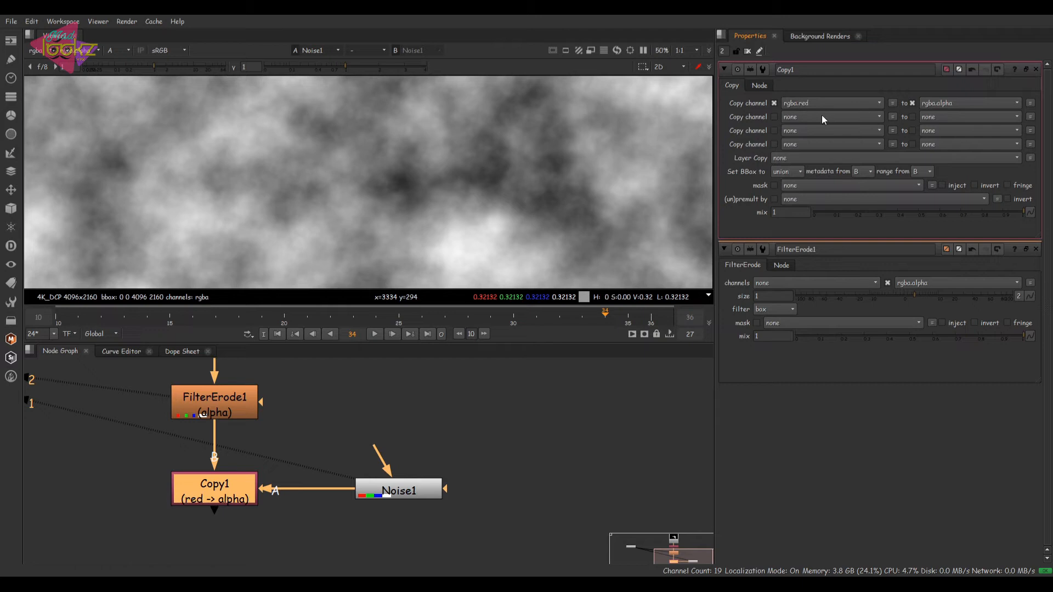
{"action": "left_click", "coordinate": [956, 102]}
{"action": "left_click", "coordinate": [948, 192]}
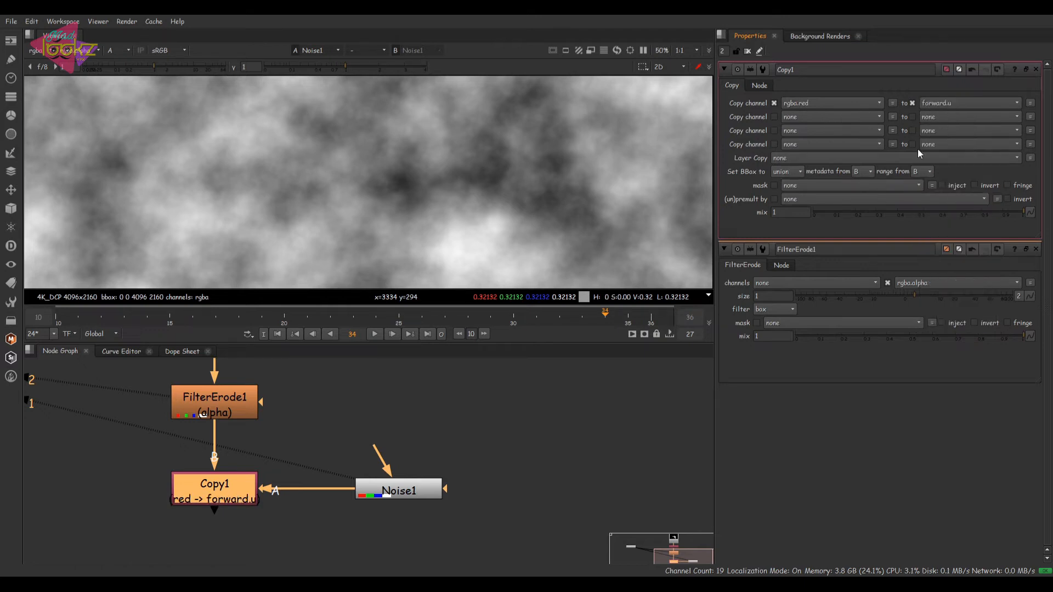
{"action": "left_click", "coordinate": [831, 117]}
{"action": "left_click", "coordinate": [818, 149]}
{"action": "left_click", "coordinate": [959, 116]}
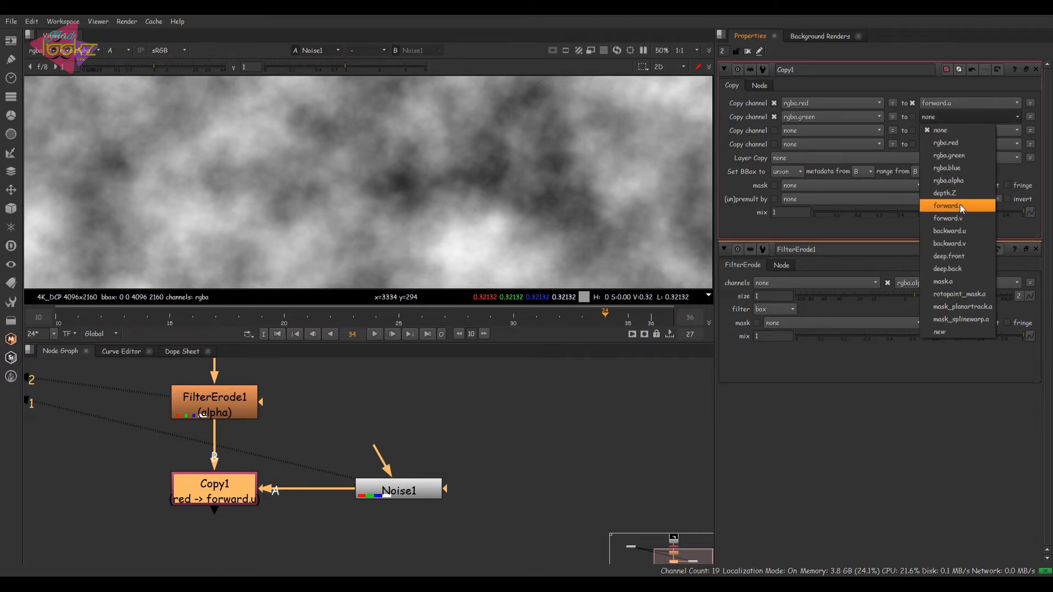
{"action": "left_click", "coordinate": [958, 218]}
Connect the Copy node to the first viewer input and examine its motion layer on different frames
{"action": "left_click_drag", "start_coordinate": [313, 507], "coordinate": [347, 483]}
{"action": "scroll", "coordinate": [385, 429], "scroll_direction": "down", "scroll_amount": 2}
{"action": "left_click_drag", "start_coordinate": [424, 455], "coordinate": [417, 465]}
{"action": "left_click", "coordinate": [279, 462]}
{"action": "key", "text": "1"}
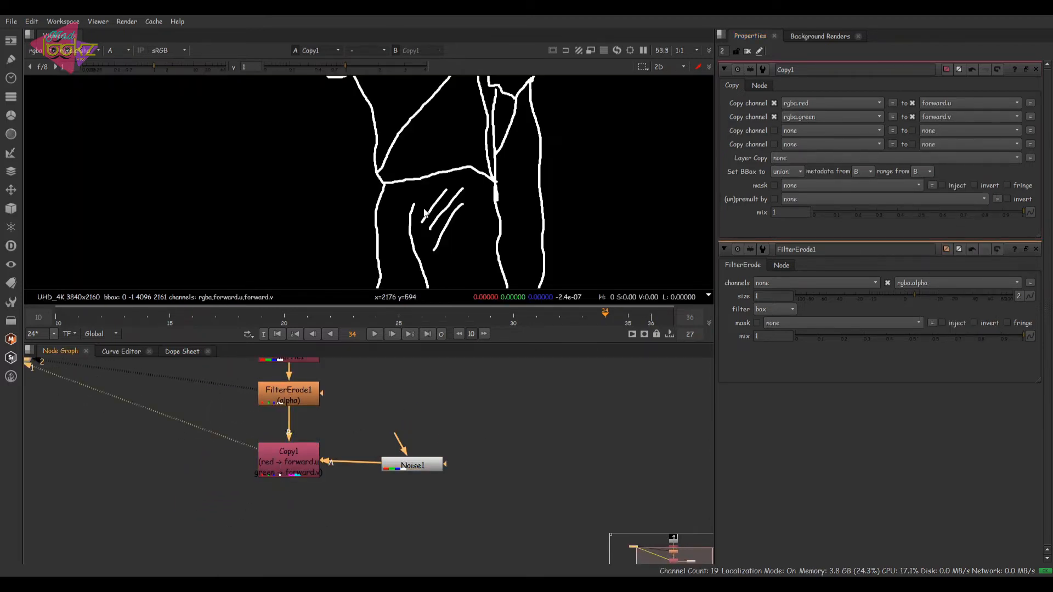
{"action": "scroll", "coordinate": [395, 172], "scroll_direction": "down", "scroll_amount": 5}
{"action": "left_click", "coordinate": [39, 51]}
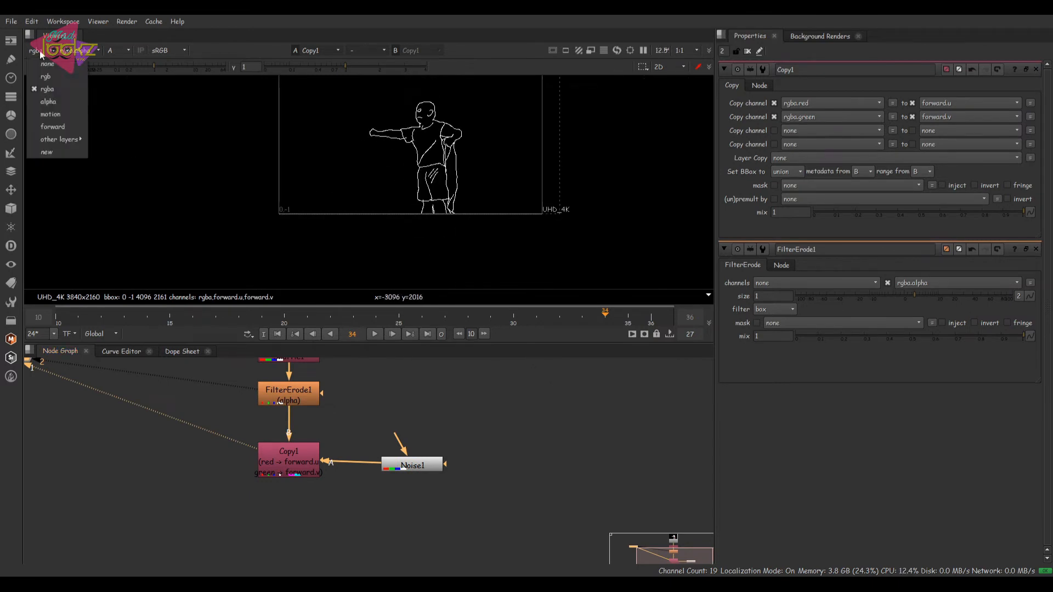
{"action": "left_click", "coordinate": [58, 114]}
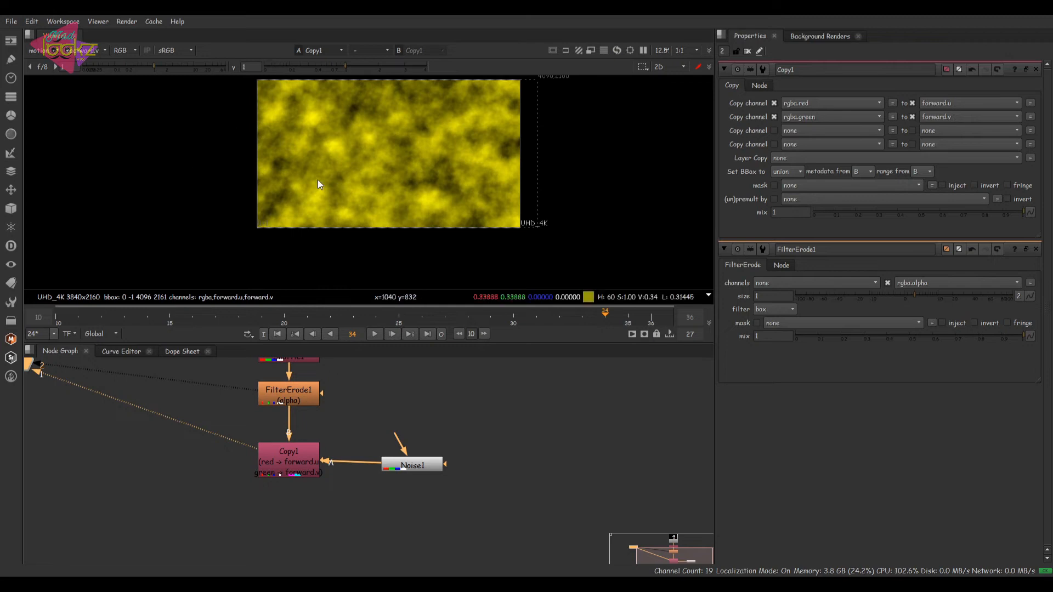
{"action": "mouse_move", "coordinate": [339, 324]}
{"action": "left_mouse_down"}
{"action": "mouse_move", "coordinate": [367, 319]}
{"action": "mouse_move", "coordinate": [327, 316]}
{"action": "left_mouse_up"}
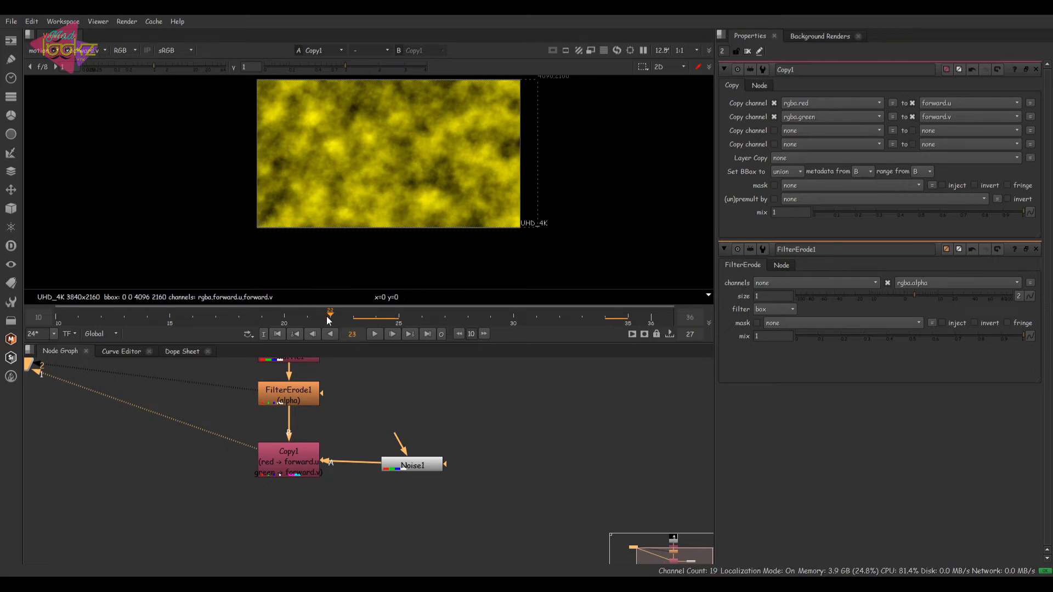
Examine the Copy node's forward layer on several frames, then return to the first frame and display rgba
{"action": "left_click", "coordinate": [47, 51]}
{"action": "left_click", "coordinate": [61, 128]}
{"action": "key", "text": "a"}
{"action": "key", "text": "a"}
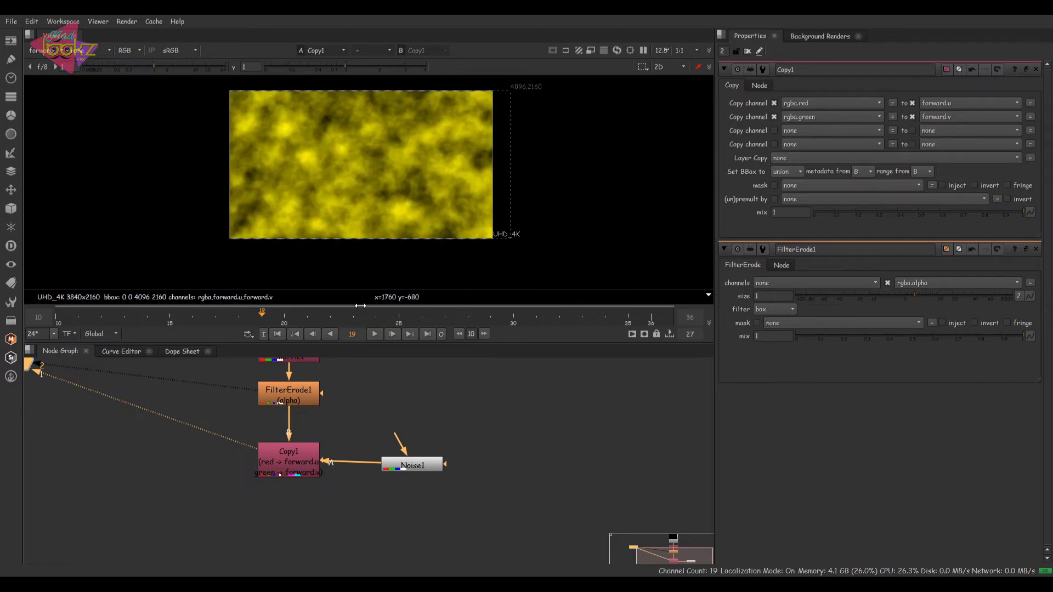
{"action": "left_click_drag", "start_coordinate": [437, 314], "coordinate": [374, 325]}
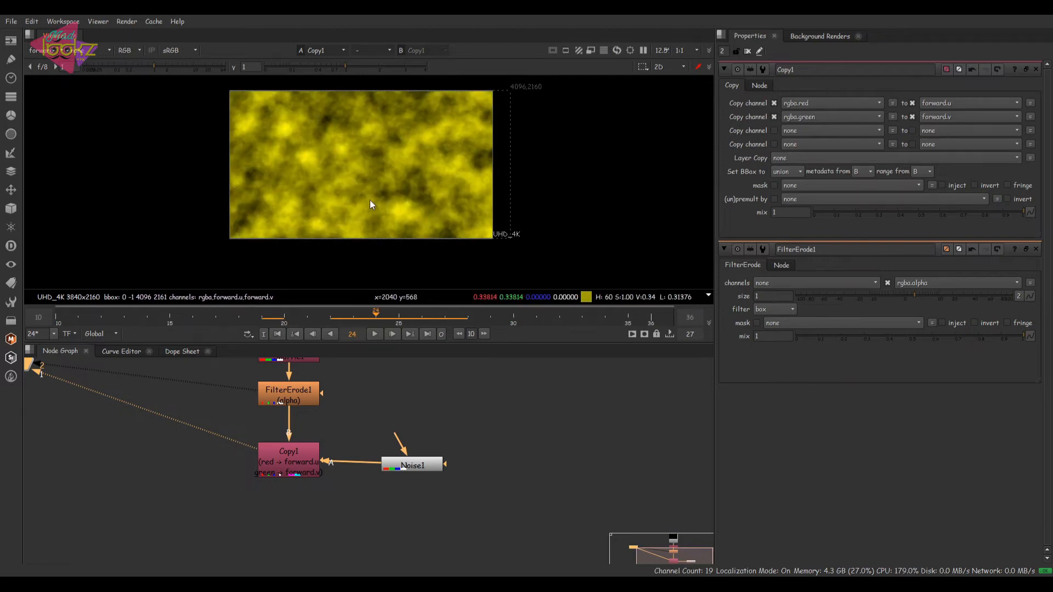
{"action": "left_click", "coordinate": [427, 469]}
{"action": "left_click", "coordinate": [277, 334]}
{"action": "left_click", "coordinate": [48, 51]}
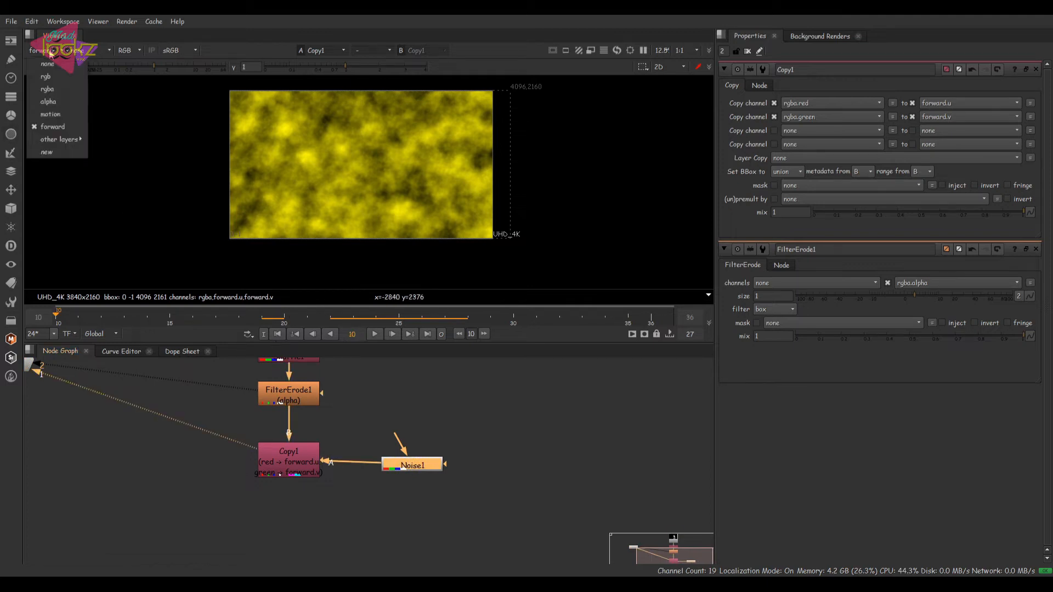
{"action": "left_click", "coordinate": [47, 89]}
Raise the Noise node beside Copy, go to frame 26 and add an IDistort node after Copy
{"action": "left_click", "coordinate": [439, 478]}
{"action": "left_click_drag", "start_coordinate": [412, 466], "coordinate": [446, 447]}
{"action": "scroll", "coordinate": [396, 469], "scroll_direction": "down", "scroll_amount": 2}
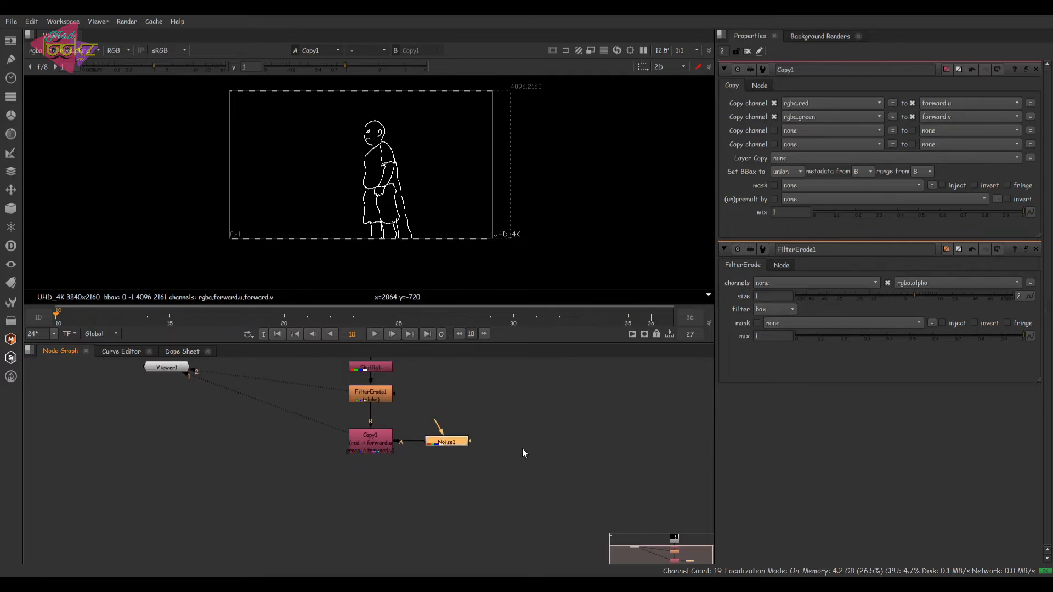
{"action": "left_click", "coordinate": [379, 448]}
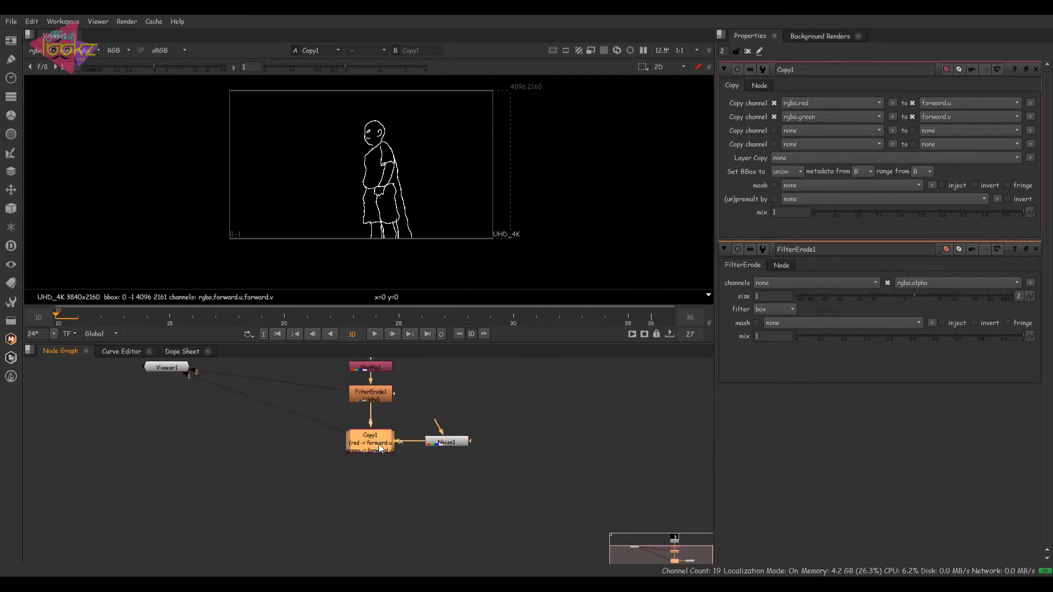
{"action": "left_click_drag", "start_coordinate": [323, 322], "coordinate": [422, 321]}
{"action": "left_click", "coordinate": [390, 522]}
{"action": "key", "text": "Tab"}
{"action": "type", "text": "idi"}
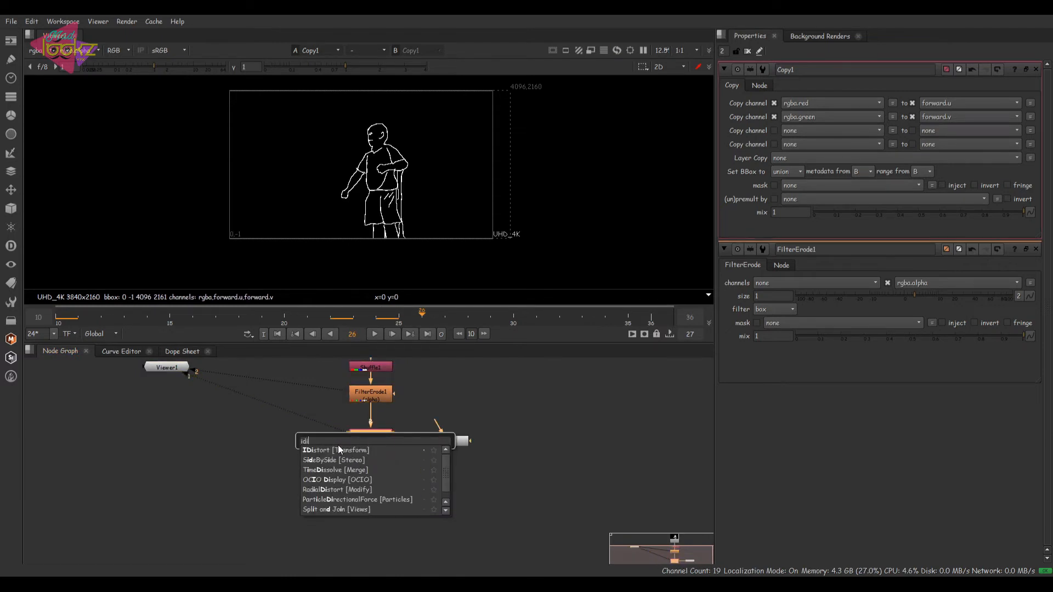
{"action": "left_click", "coordinate": [338, 450]}
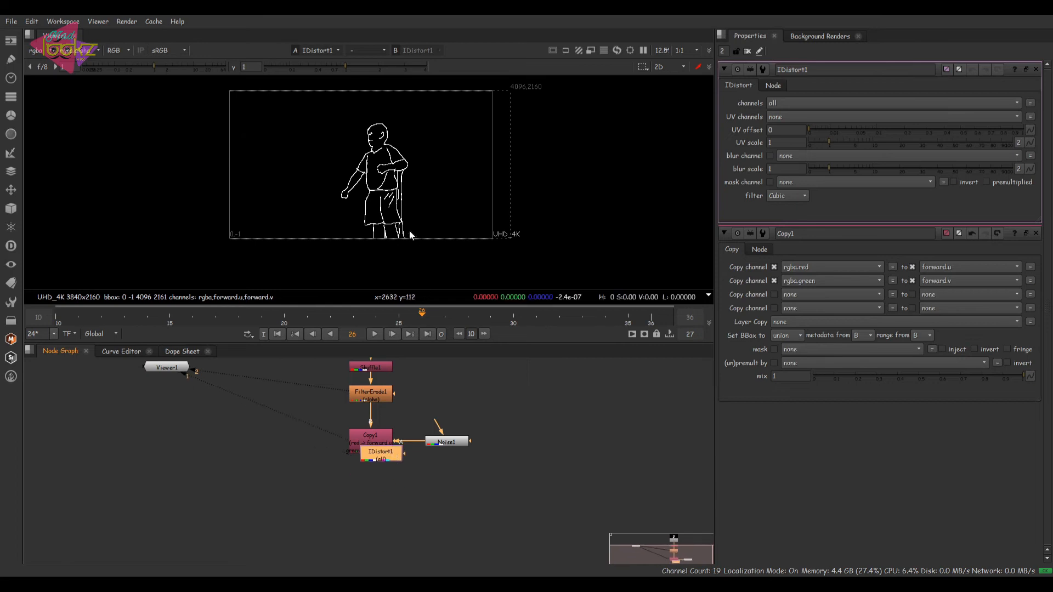
Place IDistort below Copy and set its UV offset to 0.025, UV scale to 1.8 and UV channels to forward
{"action": "scroll", "coordinate": [410, 235], "scroll_direction": "up", "scroll_amount": 10}
{"action": "left_click_drag", "start_coordinate": [833, 129], "coordinate": [835, 156]}
{"action": "left_click", "coordinate": [847, 118]}
{"action": "left_click_drag", "start_coordinate": [385, 460], "coordinate": [375, 496]}
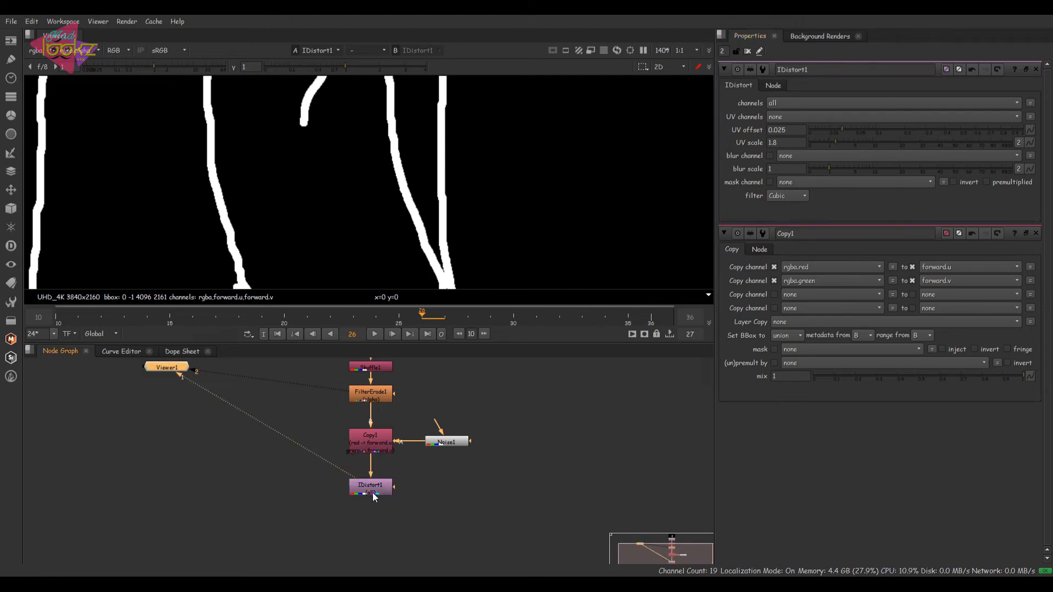
{"action": "left_click", "coordinate": [785, 117]}
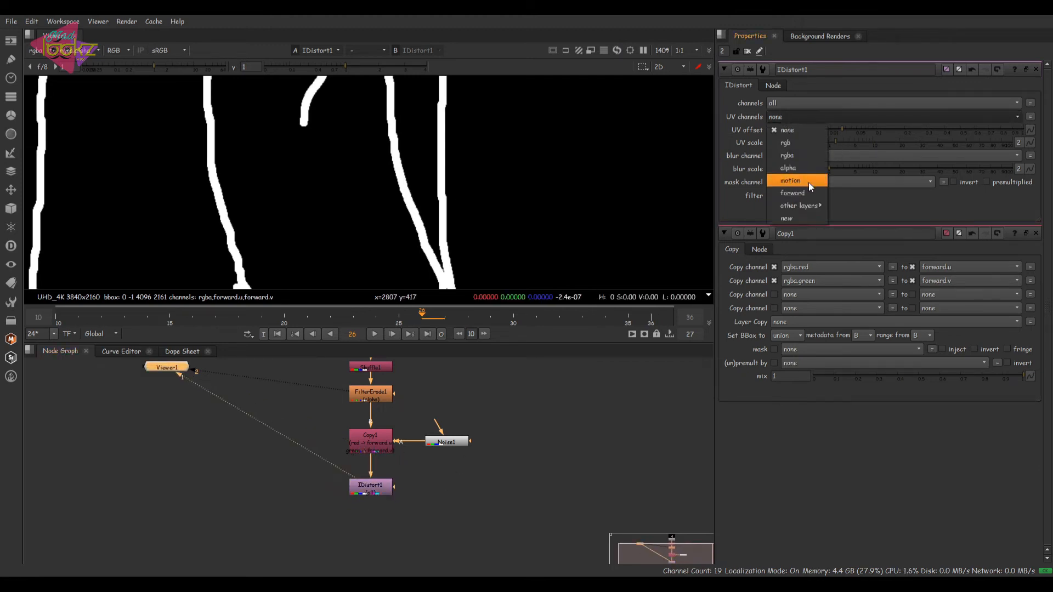
{"action": "left_click", "coordinate": [793, 192]}
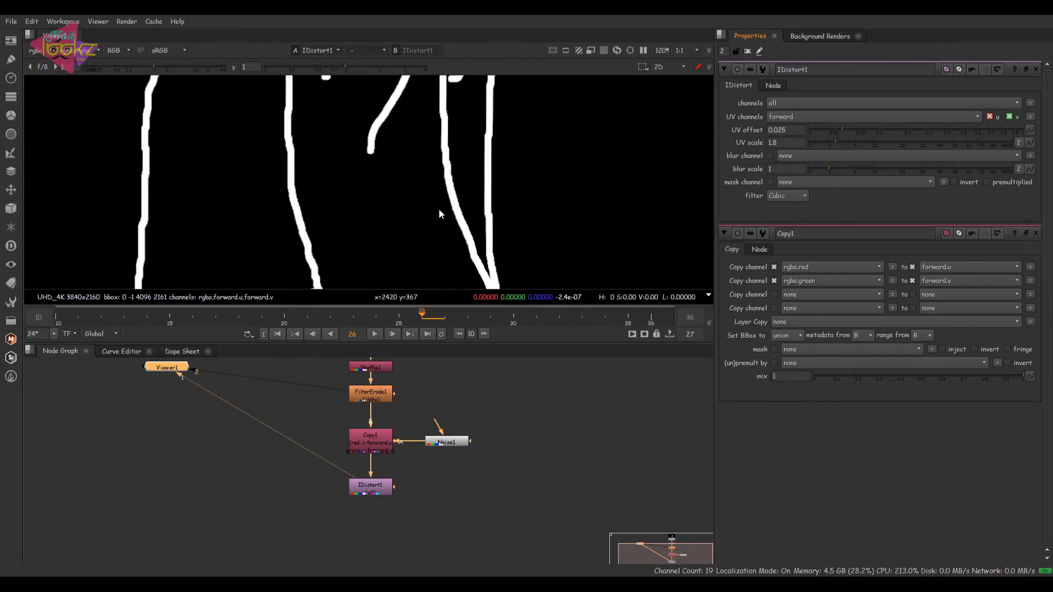
Try an IDistort UV scale of 62.5 on the lines, then set it to 5.2
{"action": "left_click_drag", "start_coordinate": [851, 143], "coordinate": [971, 150]}
{"action": "key", "text": "f"}
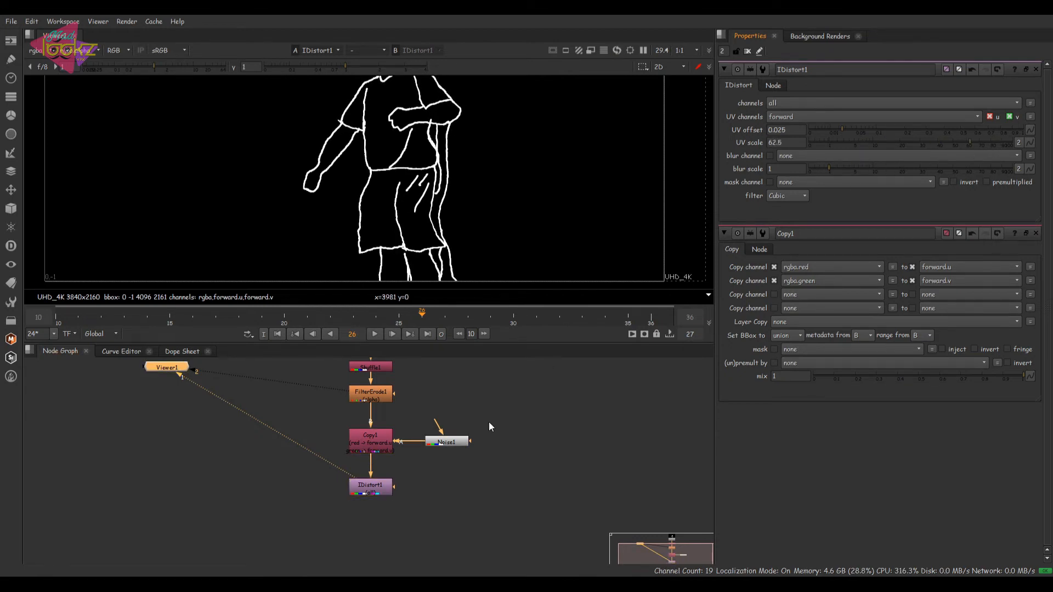
{"action": "left_click", "coordinate": [895, 142], "text": "ctrl"}
{"action": "left_click", "coordinate": [855, 142]}
Set the Noise node's x/ysize to 40, z to 2.16 and lacunarity to 2.4
{"action": "left_click", "coordinate": [447, 442]}
{"action": "double_click", "coordinate": [447, 443]}
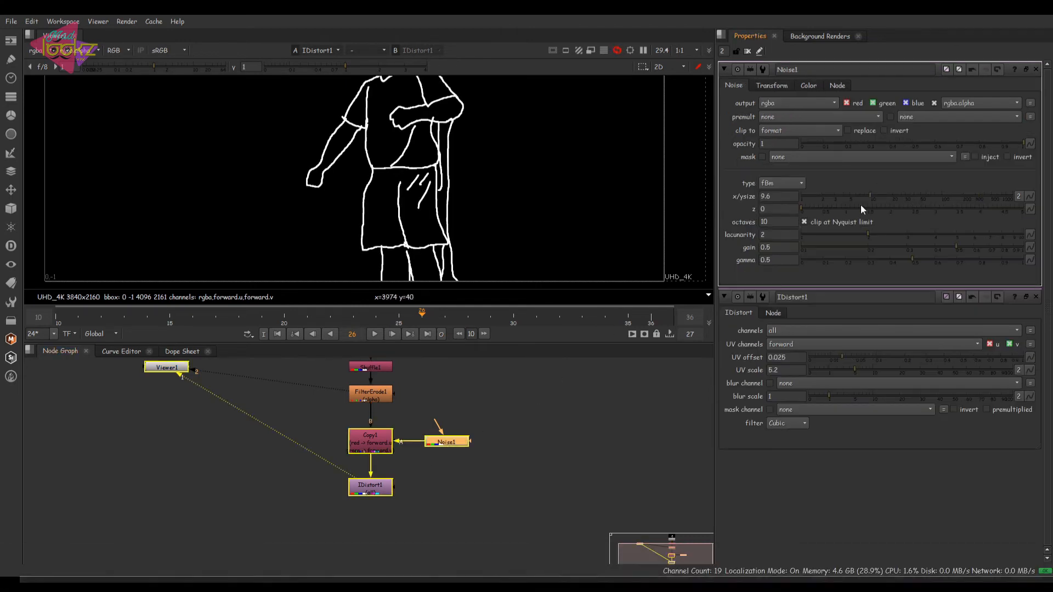
{"action": "scroll", "coordinate": [483, 209], "scroll_direction": "up", "scroll_amount": 6}
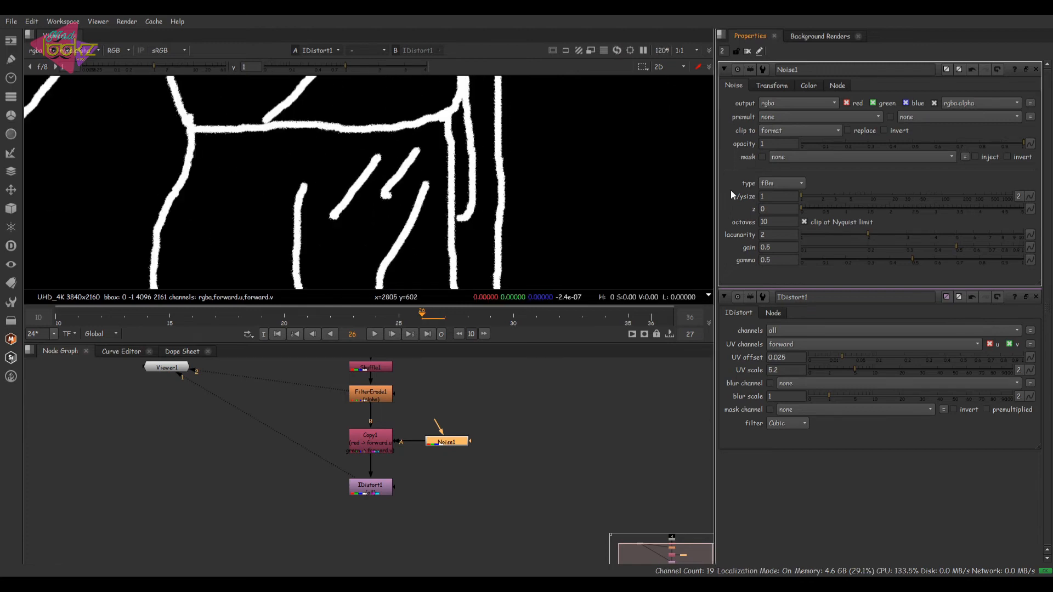
{"action": "left_click_drag", "start_coordinate": [853, 196], "coordinate": [914, 196]}
{"action": "mouse_move", "coordinate": [877, 235]}
{"action": "left_mouse_down"}
{"action": "mouse_move", "coordinate": [946, 219]}
{"action": "mouse_move", "coordinate": [885, 236]}
{"action": "left_mouse_up"}
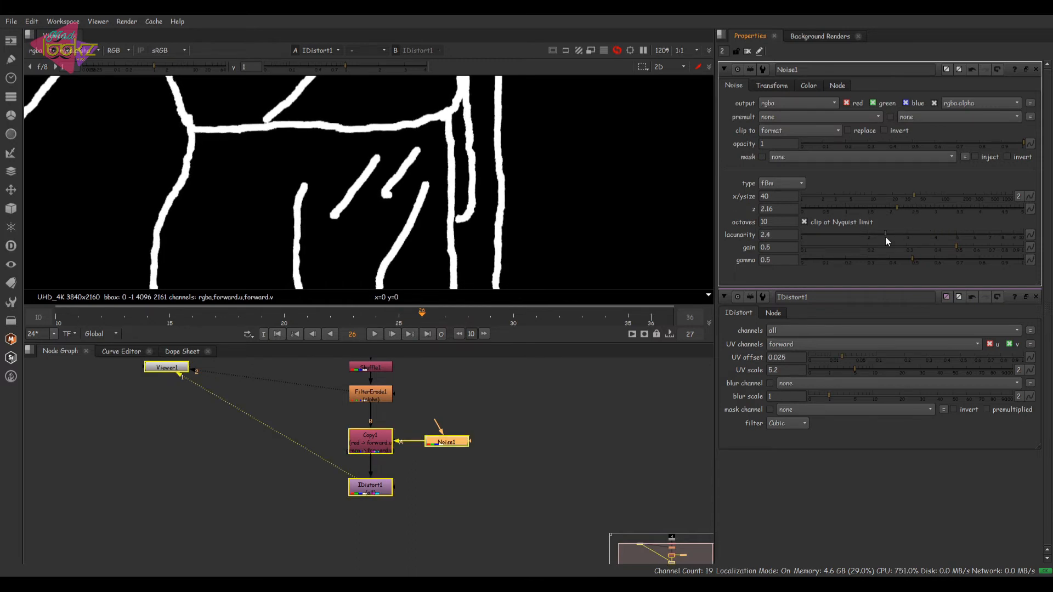
Set the Noise gain to 0.75, gamma to 0.59 and x/ysize to 10.4
{"action": "left_click_drag", "start_coordinate": [950, 242], "coordinate": [1016, 242]}
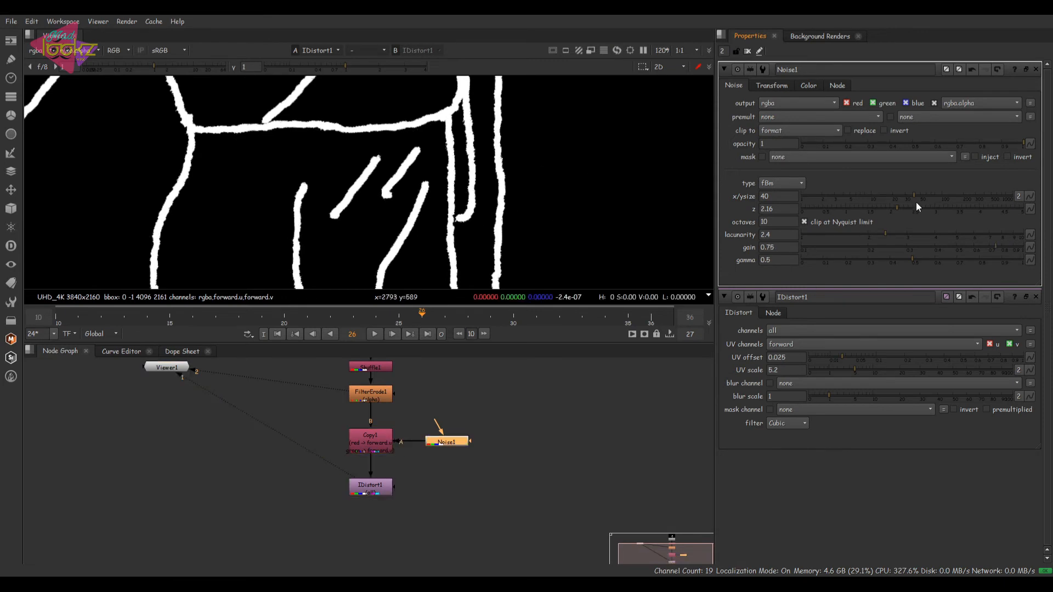
{"action": "left_click_drag", "start_coordinate": [906, 258], "coordinate": [932, 264]}
{"action": "left_click_drag", "start_coordinate": [901, 196], "coordinate": [871, 202]}
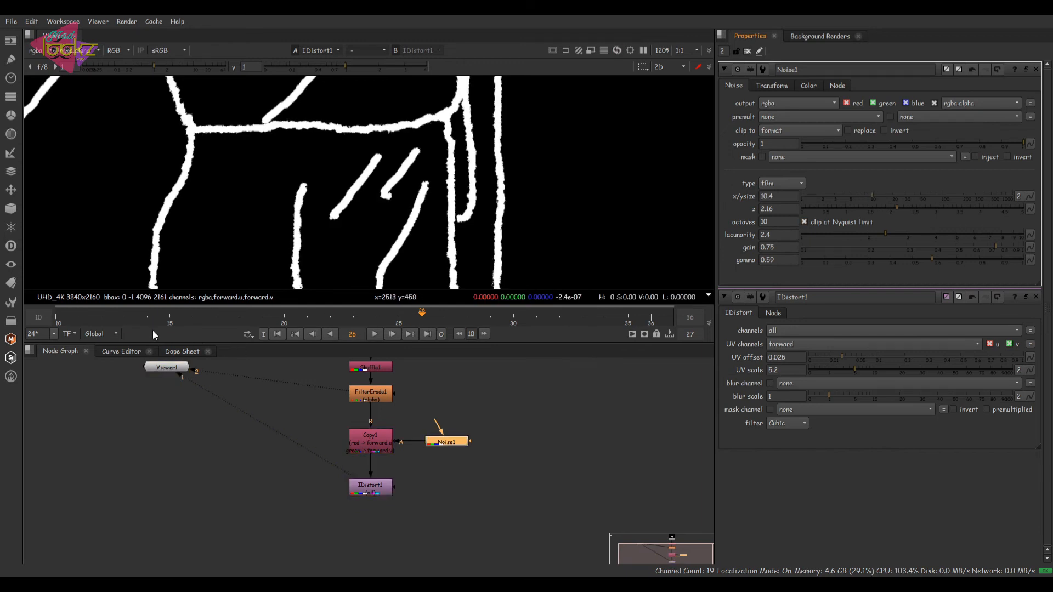
Go to the first frame, try Noise x/ysize values of 1 and 5, and set it to 10
{"action": "left_click", "coordinate": [278, 334]}
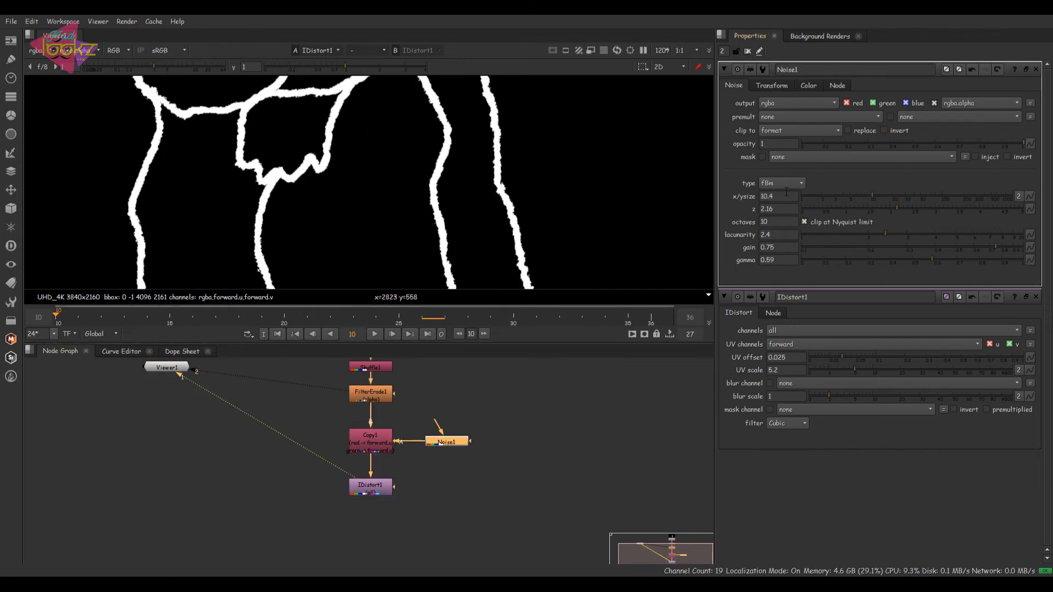
{"action": "type", "text": "1"}
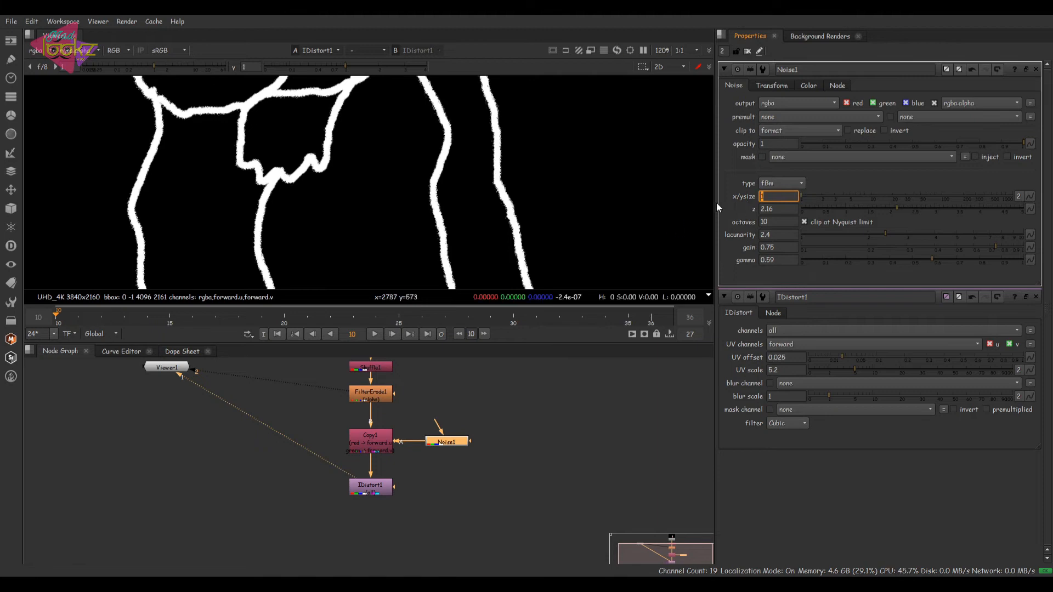
{"action": "key", "text": "BackSpace"}
{"action": "type", "text": "5"}
{"action": "key", "text": "Return"}
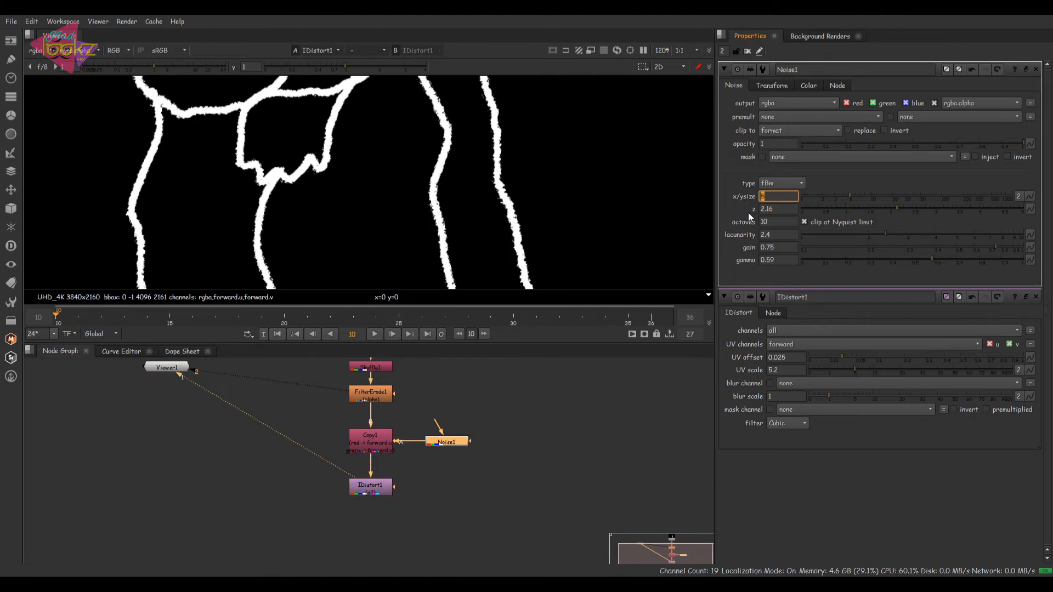
{"action": "type", "text": "10"}
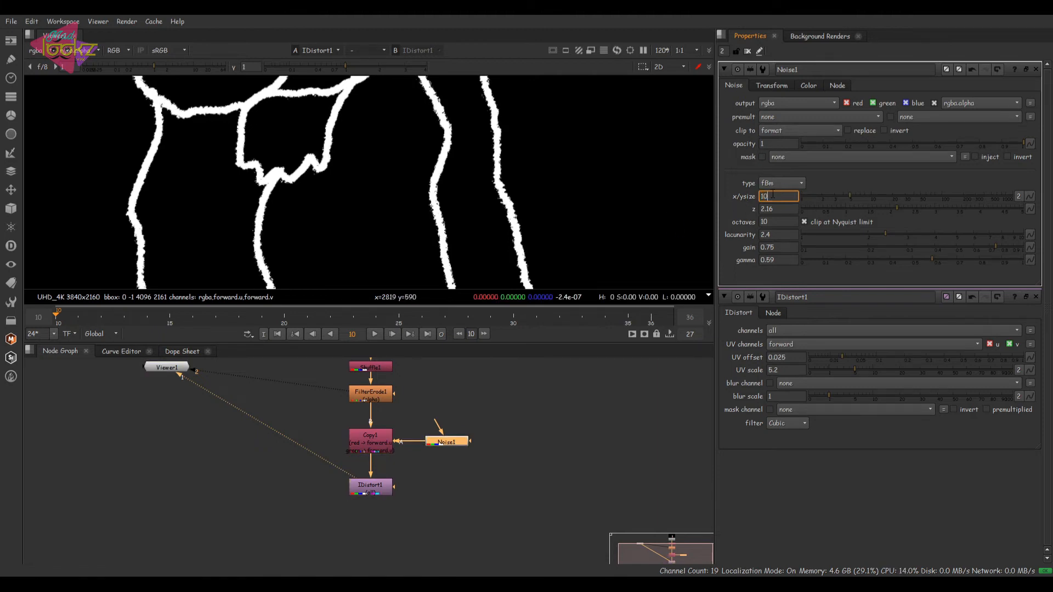
{"action": "key", "text": "Return"}
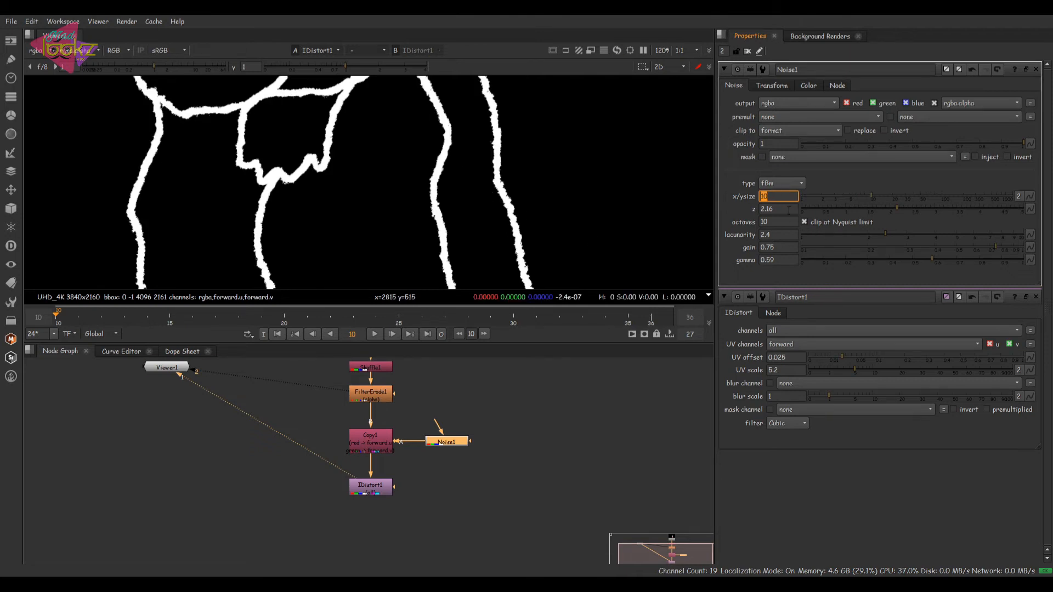
Animate the Noise z value from 0 at frame 10 to 10 at frame 36, and play the result
{"action": "left_click", "coordinate": [843, 208], "text": "ctrl"}
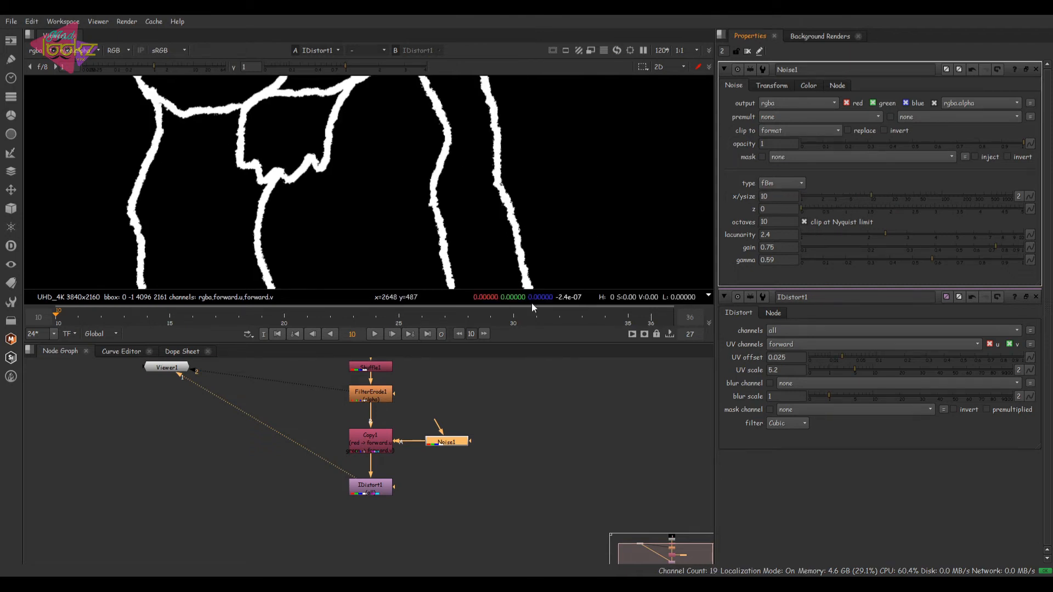
{"action": "left_click", "coordinate": [790, 209]}
{"action": "left_click", "coordinate": [651, 315]}
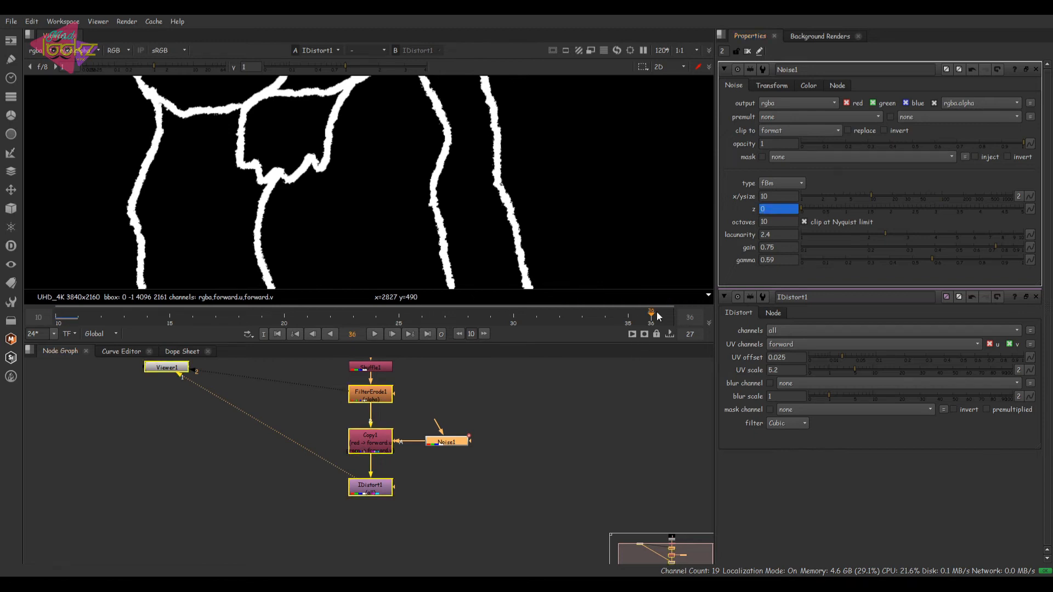
{"action": "type", "text": "10"}
{"action": "key", "text": "Return"}
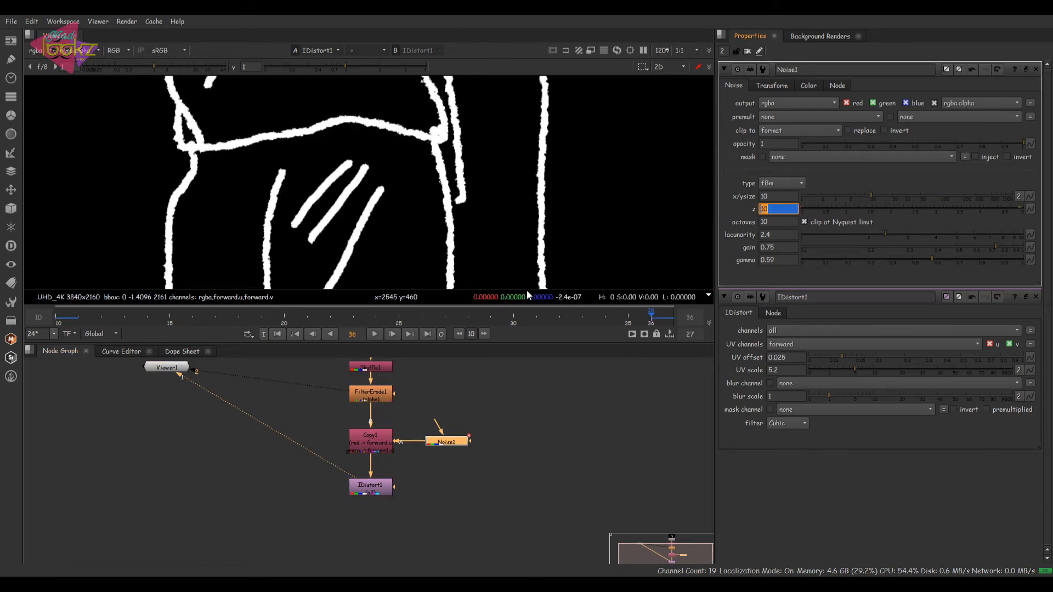
{"action": "left_click", "coordinate": [373, 333]}
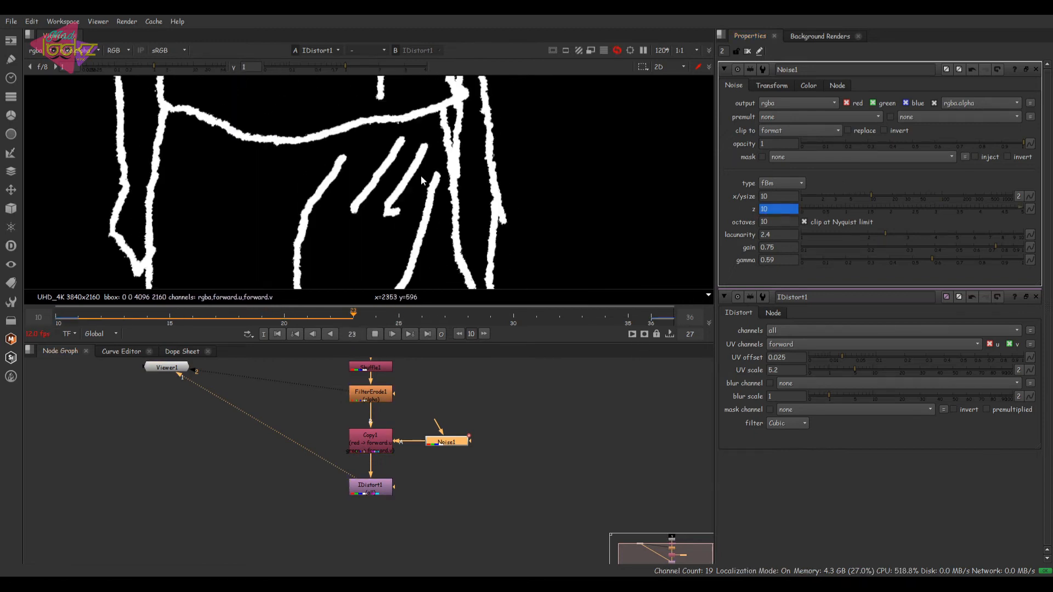
Step through the frames between 12 and 21 to examine how the rough edges of the outline change
{"action": "left_click", "coordinate": [192, 317]}
{"action": "left_click_drag", "start_coordinate": [173, 349], "coordinate": [119, 333]}
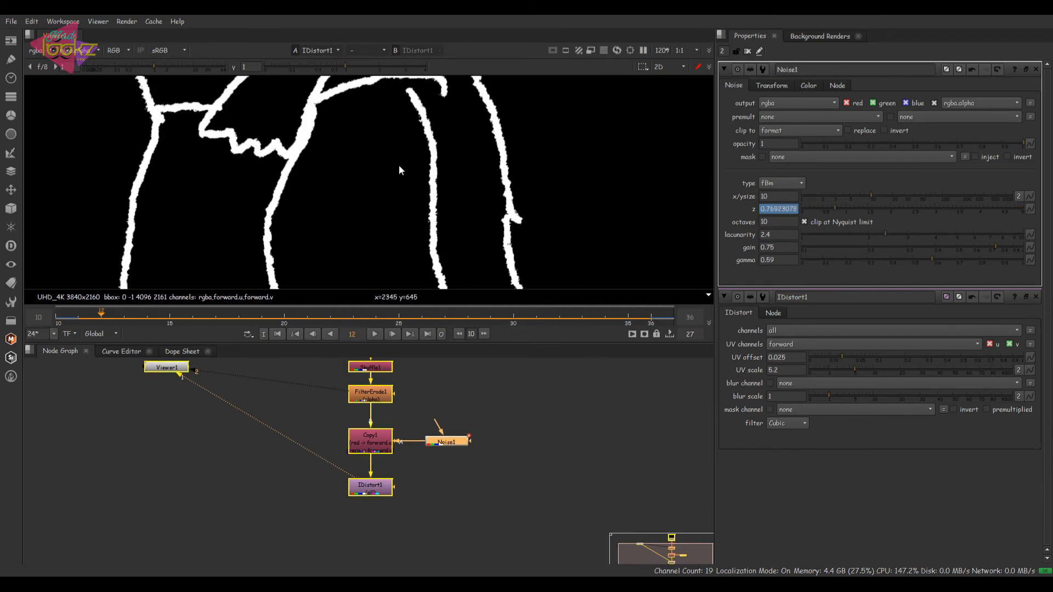
{"action": "key", "text": "Right"}
{"action": "key", "text": "Right"}
{"action": "key", "text": "Right"}
{"action": "scroll", "coordinate": [463, 173], "scroll_direction": "down", "scroll_amount": 3}
{"action": "key", "text": "Left"}
{"action": "key", "text": "Left"}
{"action": "key", "text": "Left"}
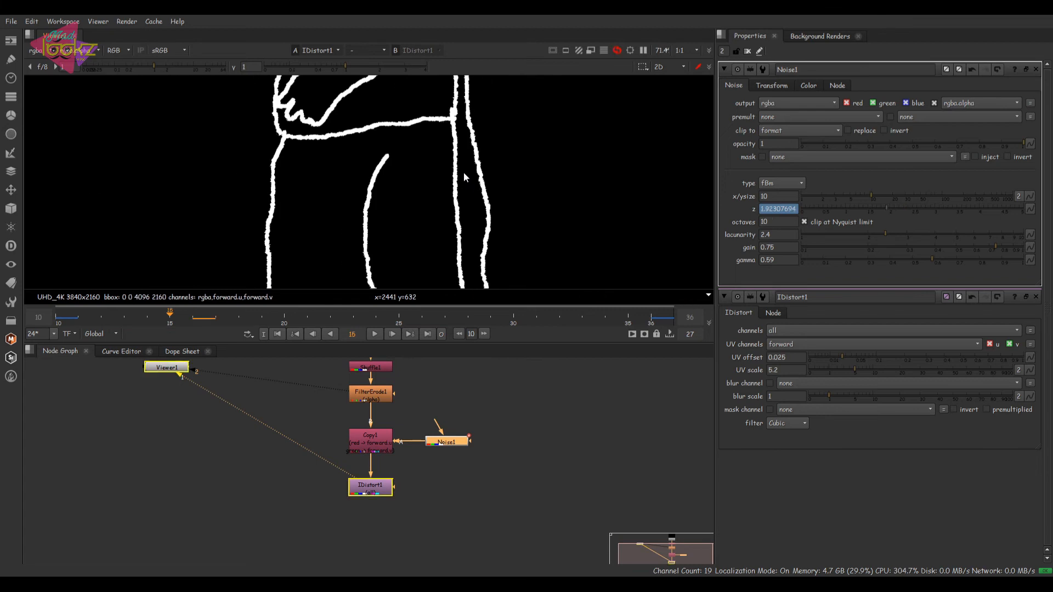
{"action": "key", "text": "Right"}
{"action": "key", "text": "Right"}
{"action": "key", "text": "Right"}
{"action": "key", "text": "Right"}
{"action": "key", "text": "Right"}
{"action": "key", "text": "Right"}
{"action": "left_click", "coordinate": [390, 517]}
{"action": "key", "text": "Left"}
{"action": "key", "text": "Left"}
{"action": "key", "text": "Left"}
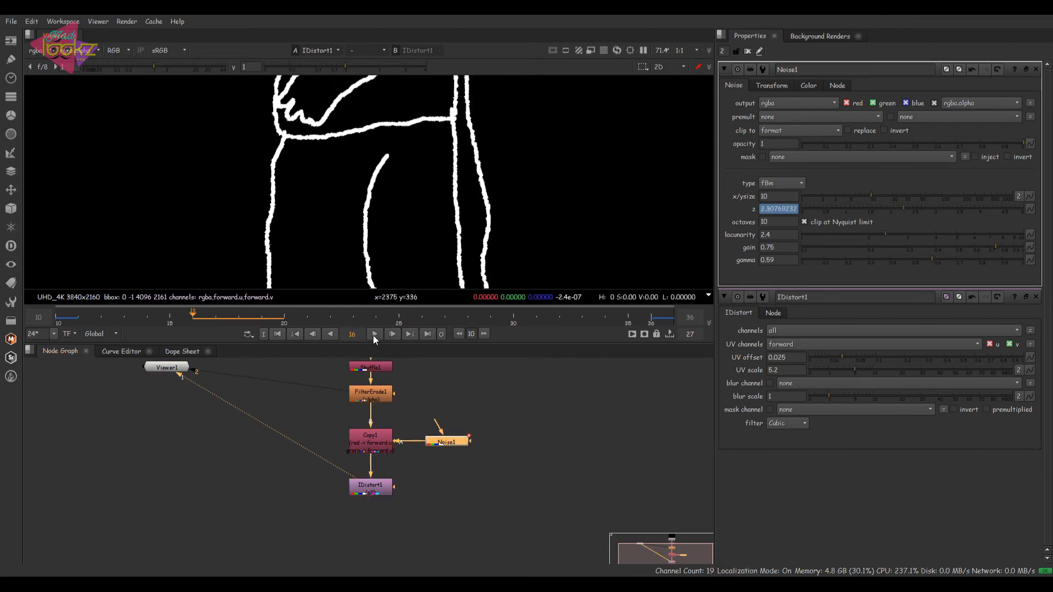
Add an unconnected Constant node in the empty area beside the IDistort node chain
{"action": "left_click", "coordinate": [374, 489]}
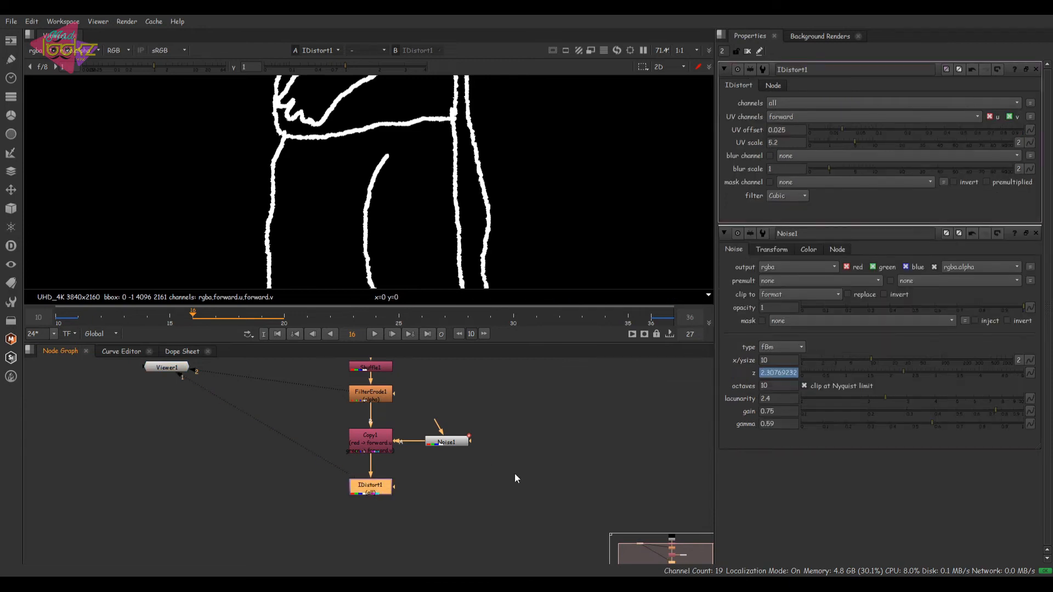
{"action": "scroll", "coordinate": [417, 499], "scroll_direction": "down", "scroll_amount": 4}
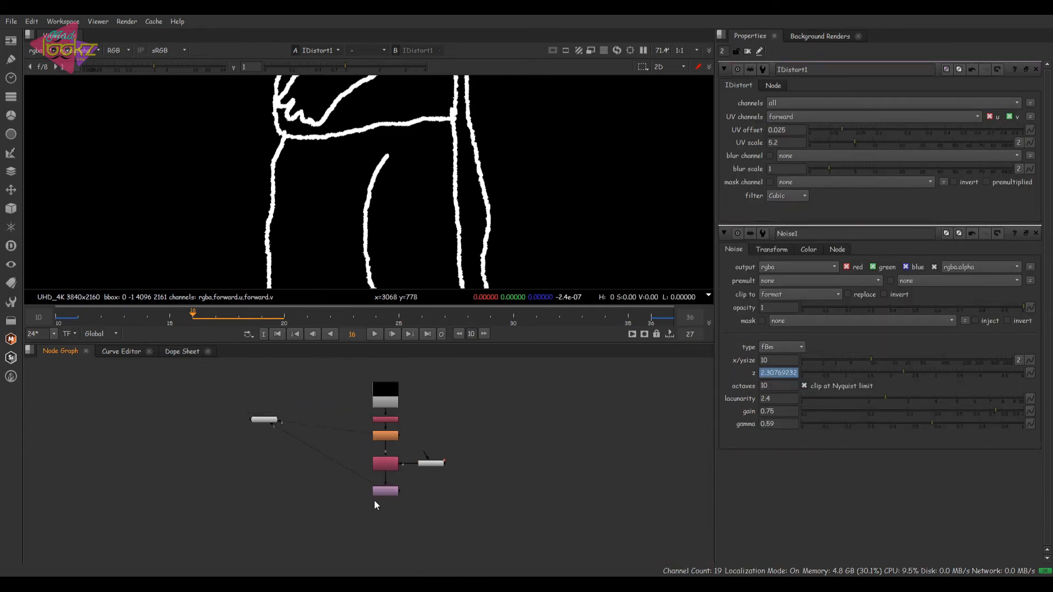
{"action": "left_click_drag", "start_coordinate": [566, 486], "coordinate": [424, 431]}
{"action": "key", "text": "Tab"}
{"action": "type", "text": "cons"}
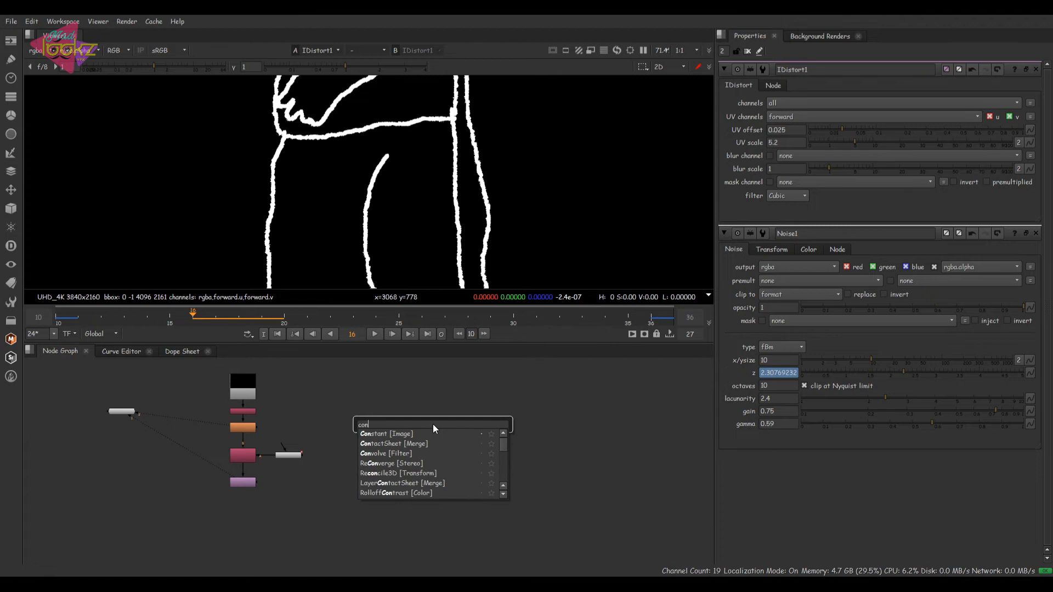
{"action": "key", "text": "Return"}
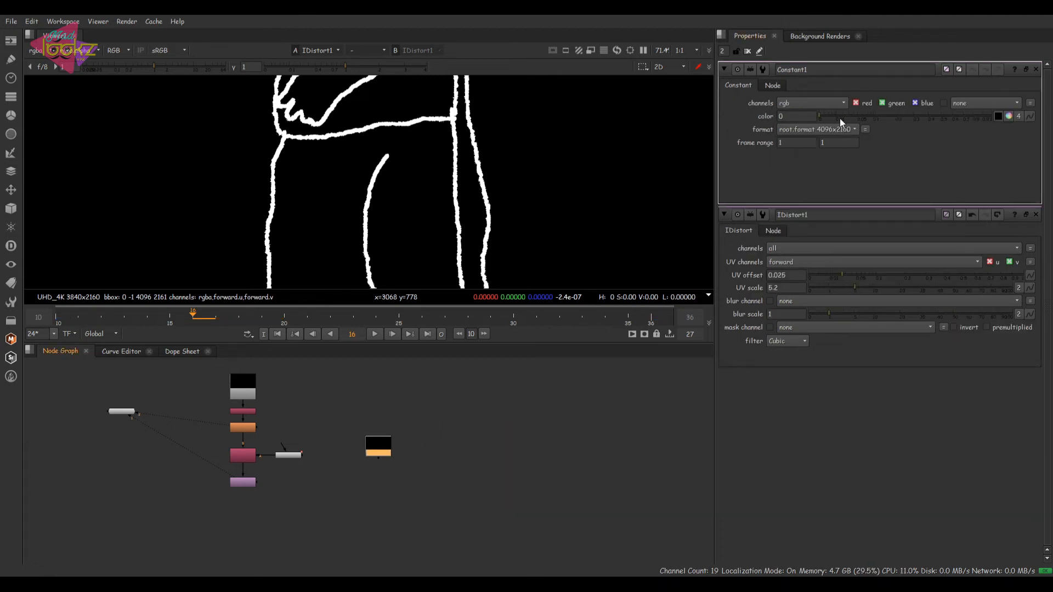
Set the Constant node's color to 0.005 and display the node in the viewer
{"action": "type", "text": "0.005"}
{"action": "key", "text": "Return"}
{"action": "left_click_drag", "start_coordinate": [419, 443], "coordinate": [381, 447]}
{"action": "key", "text": "1"}
{"action": "scroll", "coordinate": [533, 168], "scroll_direction": "down", "scroll_amount": 5}
{"action": "scroll", "coordinate": [521, 164], "scroll_direction": "down", "scroll_amount": 5}
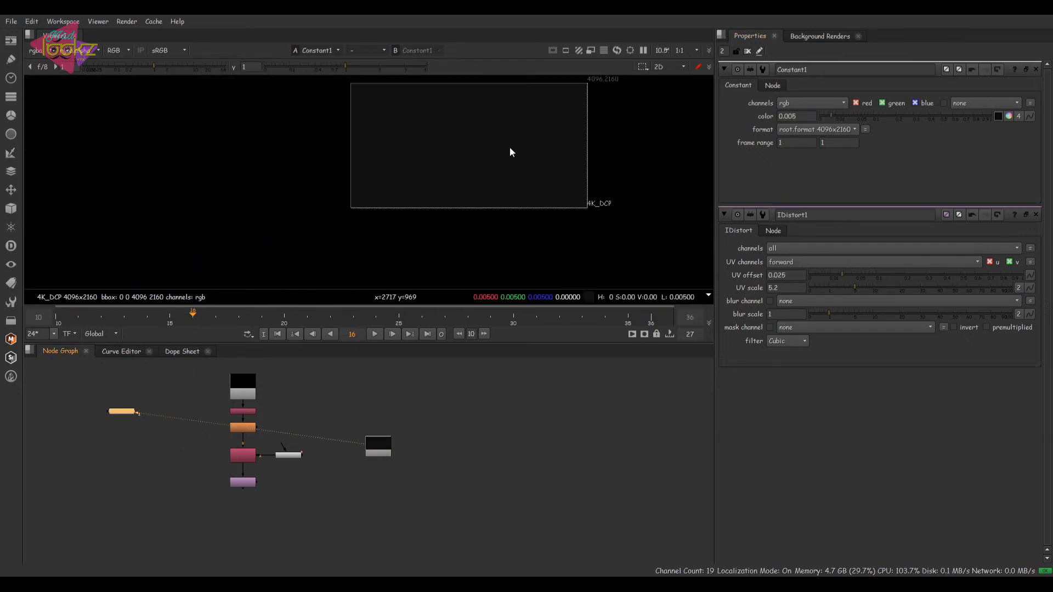
Try Constant color values of 0.05 and 0.002, and set the color to 0.008
{"action": "key", "text": "BackSpace"}
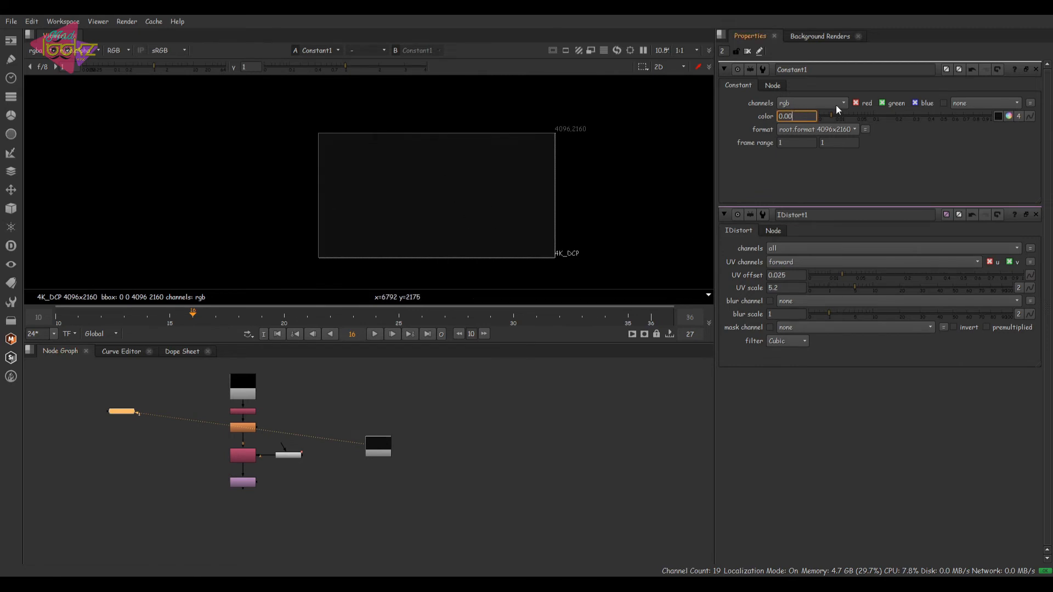
{"action": "key", "text": "BackSpace"}
{"action": "key", "text": "Return"}
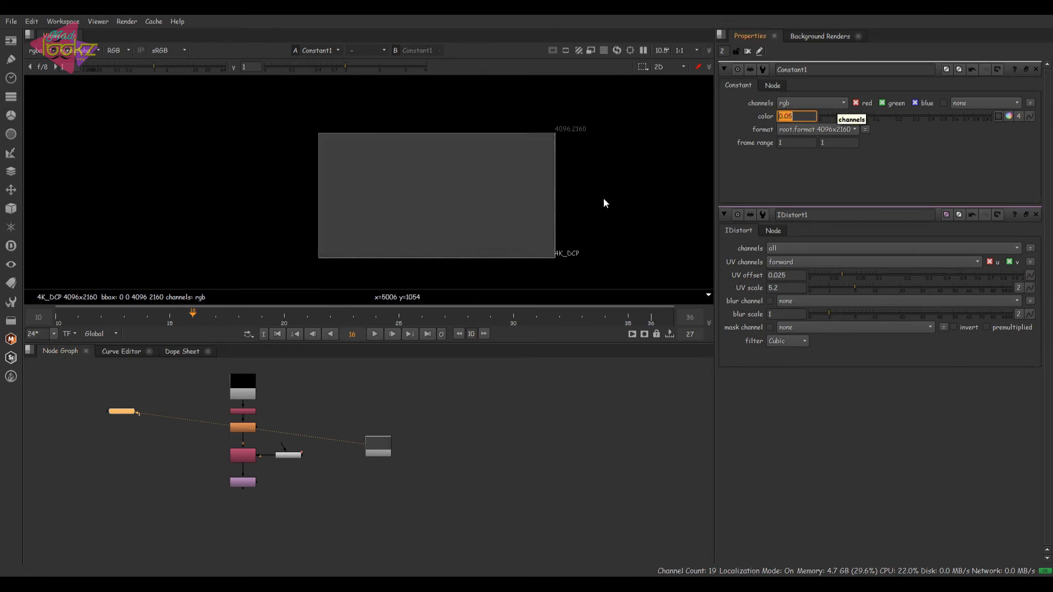
{"action": "left_click", "coordinate": [802, 118]}
{"action": "key", "text": "BackSpace"}
{"action": "type", "text": "0"}
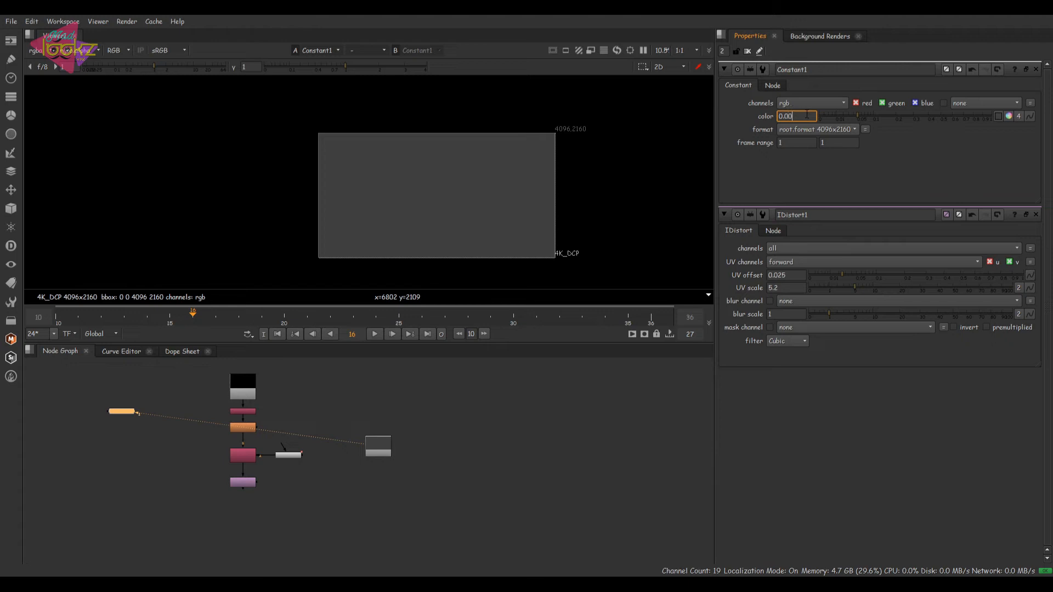
{"action": "type", "text": "2"}
{"action": "key", "text": "Return"}
{"action": "left_click", "coordinate": [795, 116]}
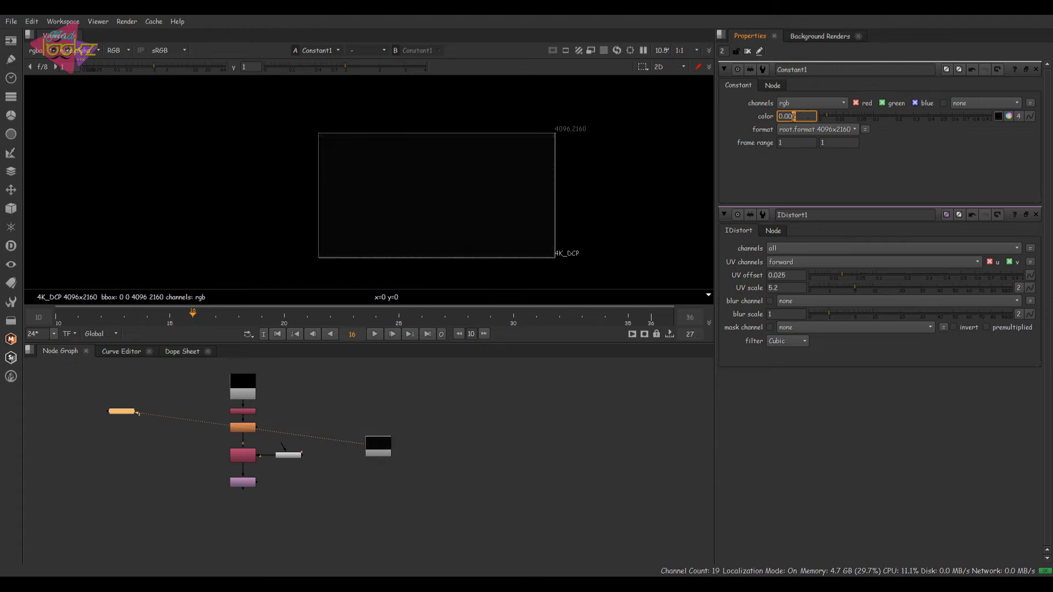
{"action": "key", "text": "Return"}
Add a Merge node below the Constant and connect the IDistort output to its other input
{"action": "left_click", "coordinate": [378, 448]}
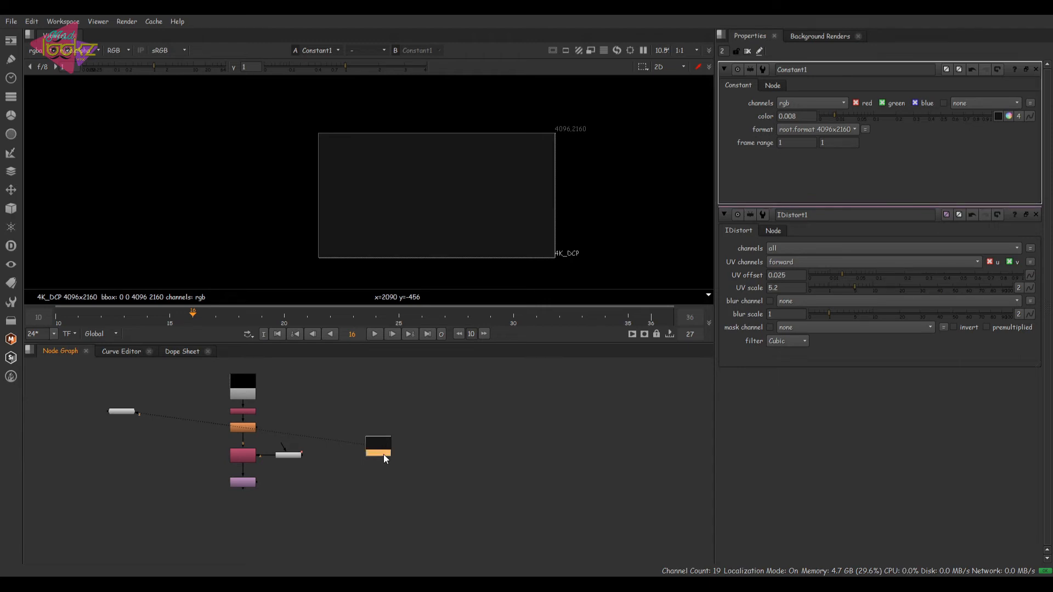
{"action": "key", "text": "m"}
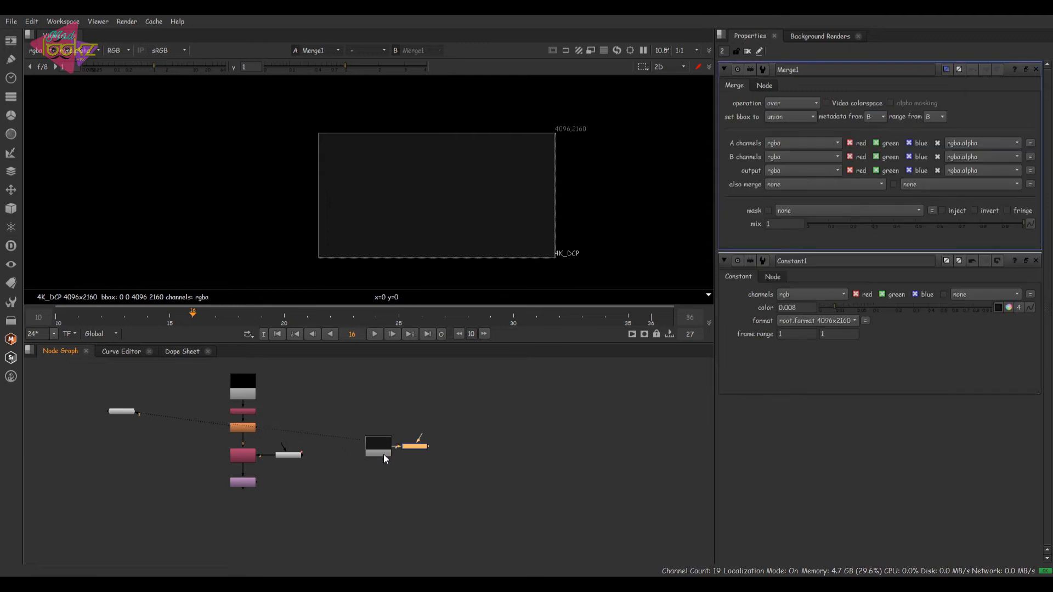
{"action": "left_click_drag", "start_coordinate": [393, 479], "coordinate": [244, 482]}
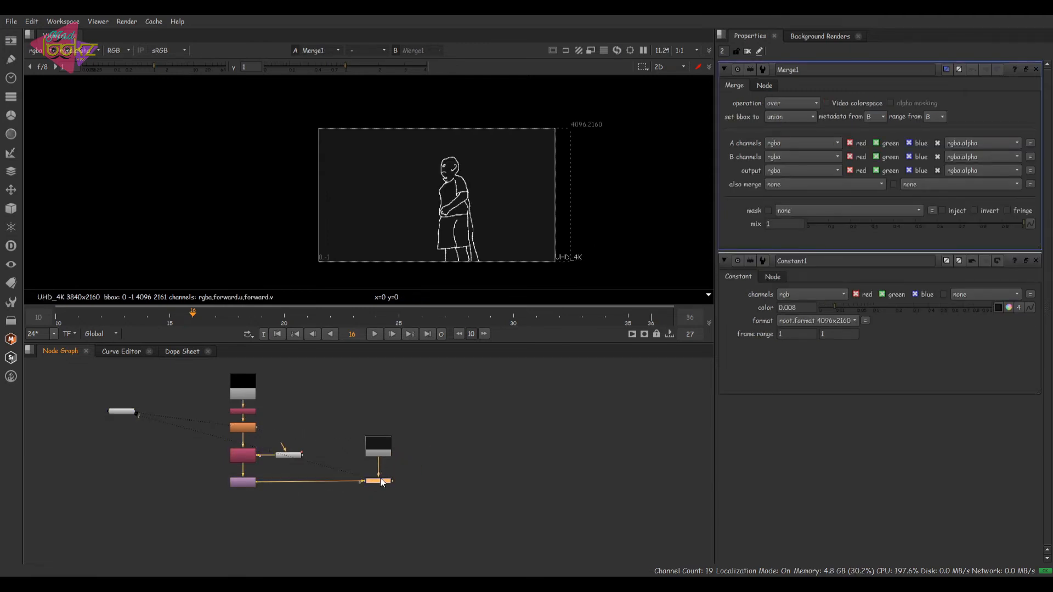
View the Constant on its own, view the Merge output, and play it to check the outline over the background
{"action": "left_click", "coordinate": [380, 453]}
{"action": "key", "text": "1"}
{"action": "left_click_drag", "start_coordinate": [455, 451], "coordinate": [294, 528]}
{"action": "key", "text": "1"}
{"action": "left_click", "coordinate": [375, 334]}
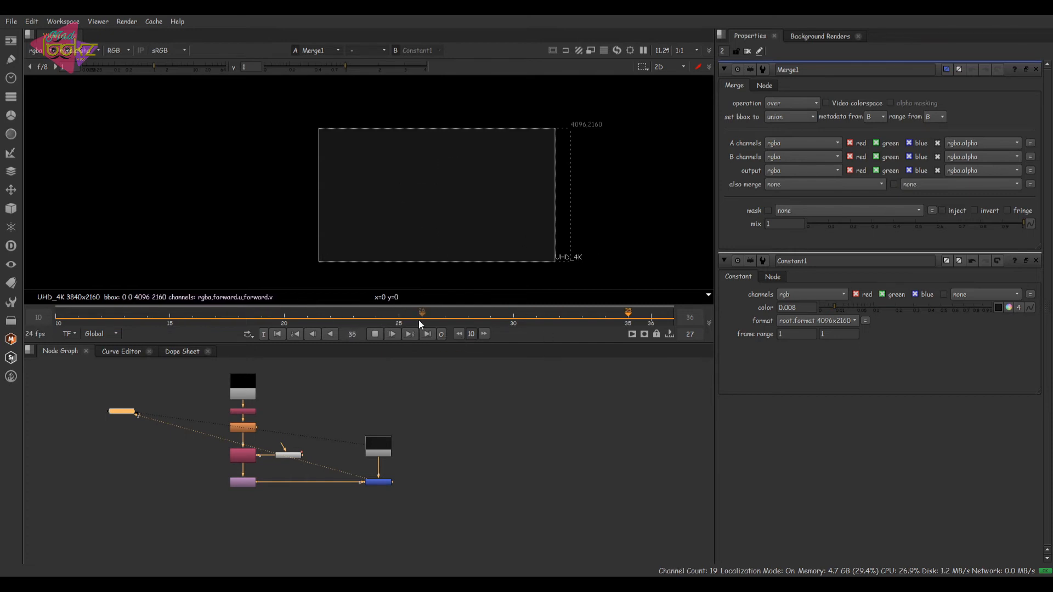
{"action": "left_click", "coordinate": [374, 333]}
{"action": "left_click_drag", "start_coordinate": [383, 320], "coordinate": [490, 321]}
{"action": "left_click", "coordinate": [467, 433]}
{"action": "left_click", "coordinate": [387, 481]}
{"action": "key", "text": "1"}
Tidy the node graph by lowering the Merge node slightly and moving IDistort closer below the Copy node
{"action": "left_click_drag", "start_coordinate": [383, 482], "coordinate": [384, 487]}
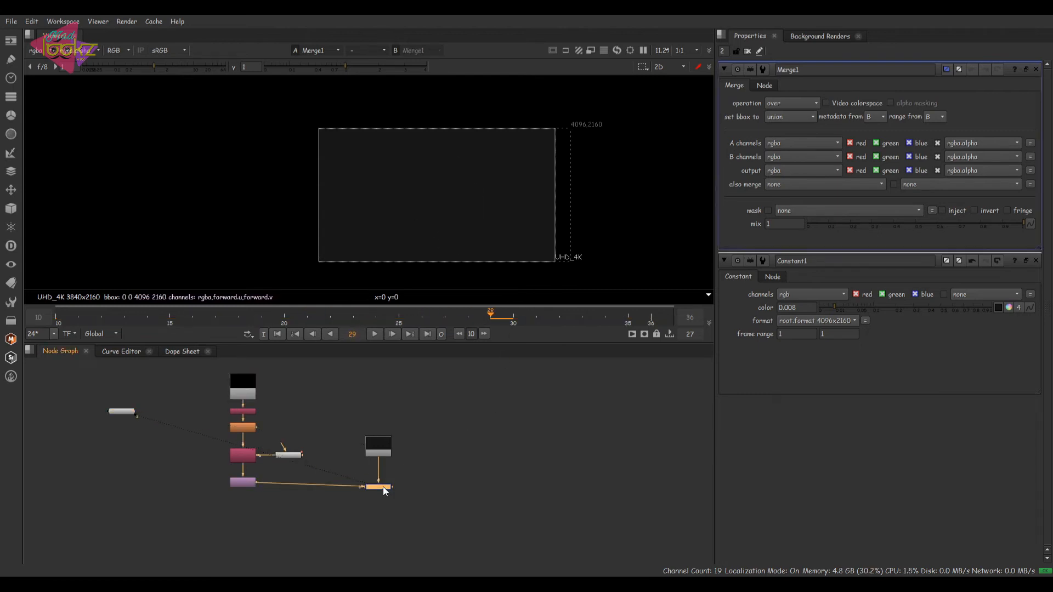
{"action": "left_click_drag", "start_coordinate": [242, 484], "coordinate": [241, 488]}
{"action": "left_click", "coordinate": [371, 491]}
{"action": "left_click", "coordinate": [377, 487]}
{"action": "left_click", "coordinate": [258, 488]}
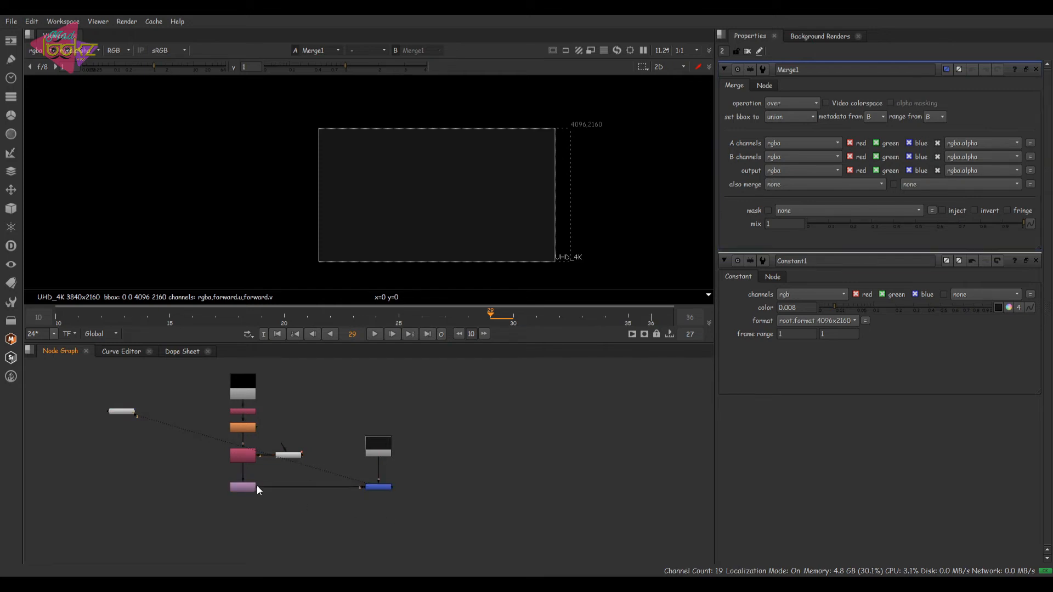
{"action": "left_click_drag", "start_coordinate": [247, 480], "coordinate": [383, 460]}
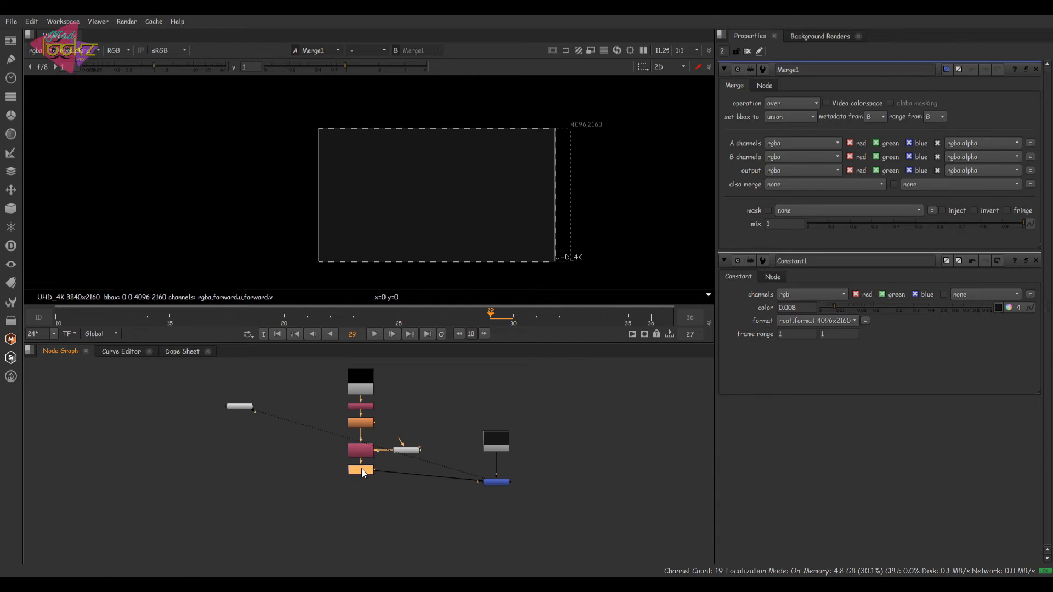
Add a Blur node beside IDistort, feed it from Shuffle1 instead of IDistort, and route that connection through a dot
{"action": "key", "text": "b"}
{"action": "left_click_drag", "start_coordinate": [307, 484], "coordinate": [305, 479]}
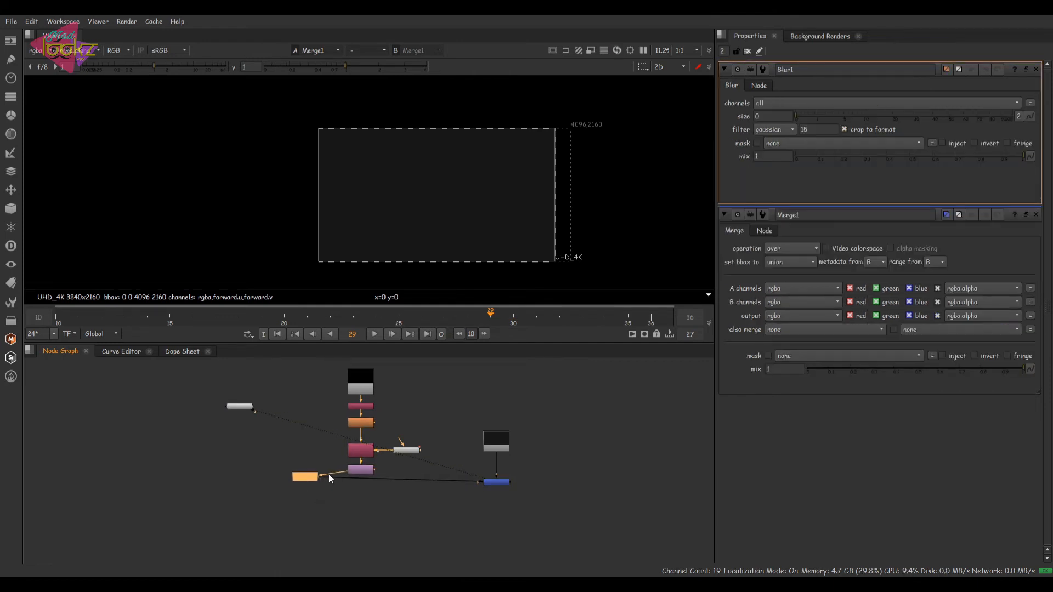
{"action": "left_click", "coordinate": [338, 470]}
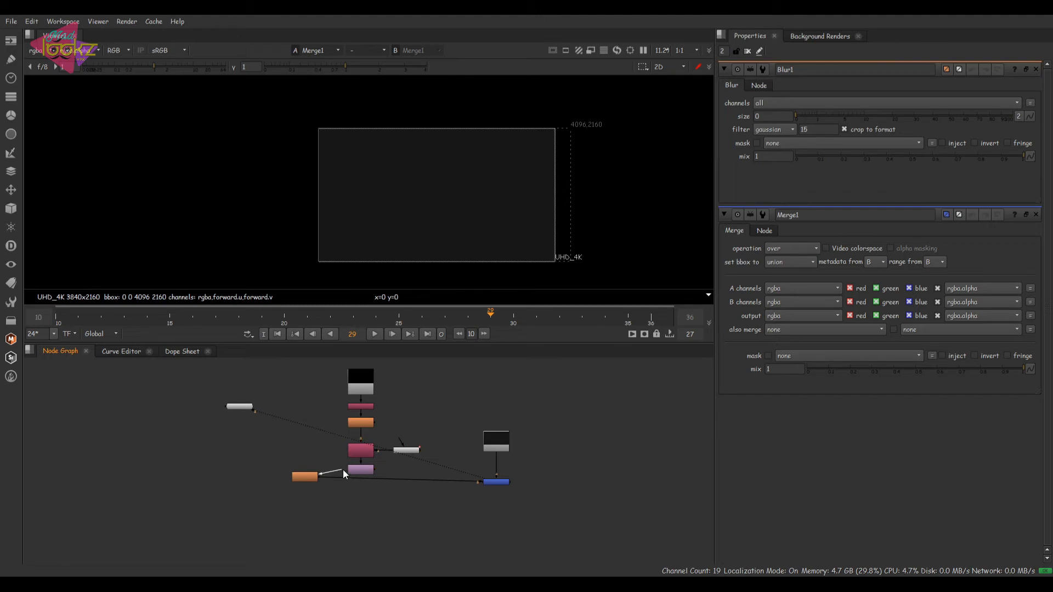
{"action": "left_click_drag", "start_coordinate": [354, 407], "coordinate": [356, 408]}
{"action": "scroll", "coordinate": [371, 433], "scroll_direction": "up", "scroll_amount": 4}
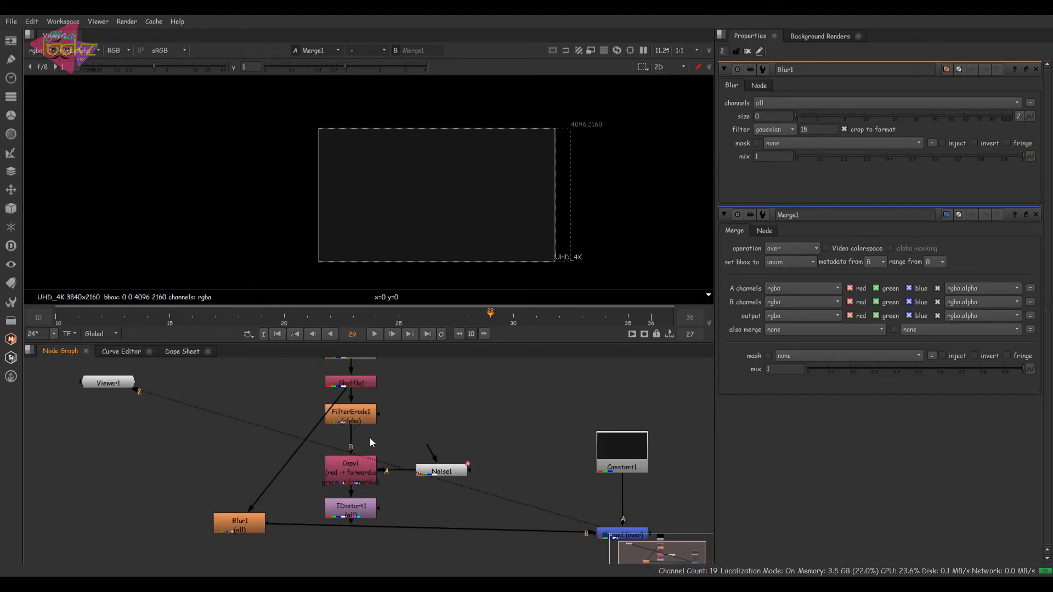
{"action": "scroll", "coordinate": [370, 438], "scroll_direction": "down", "scroll_amount": 2}
{"action": "left_click_drag", "start_coordinate": [340, 469], "coordinate": [302, 429]}
Insert a second Merge node below IDistort combining the Blur as A and IDistort as B, and align the bottom row of nodes
{"action": "left_click_drag", "start_coordinate": [375, 543], "coordinate": [379, 512]}
{"action": "key", "text": "m"}
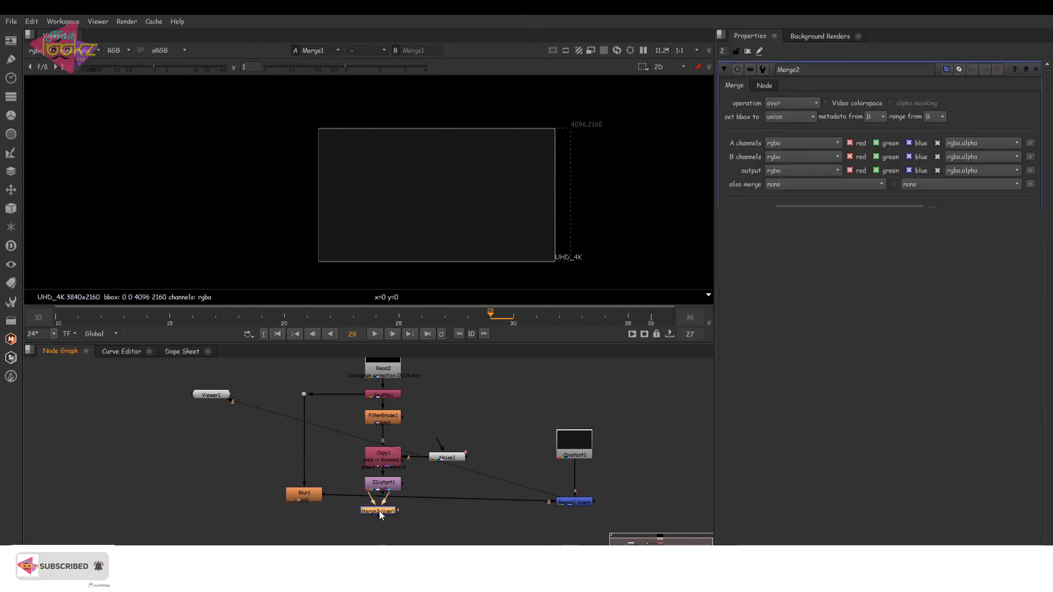
{"action": "left_click_drag", "start_coordinate": [376, 500], "coordinate": [405, 525]}
{"action": "left_click_drag", "start_coordinate": [574, 503], "coordinate": [571, 517]}
{"action": "left_click_drag", "start_coordinate": [308, 498], "coordinate": [312, 514]}
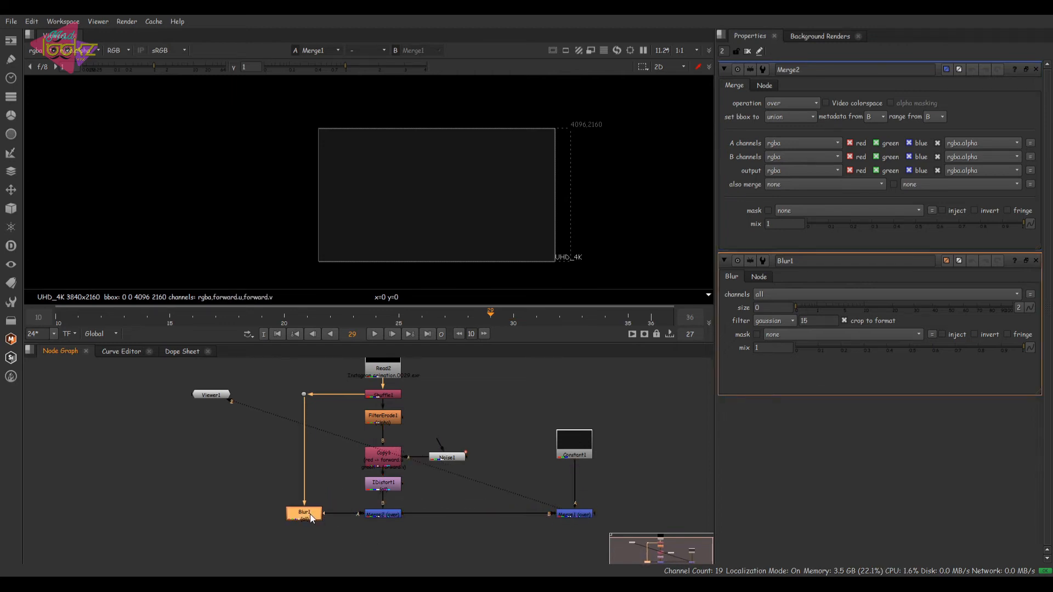
Set the Blur size to 1000 and check the glow in the final Merge output at frame 30
{"action": "double_click", "coordinate": [310, 515]}
{"action": "left_click", "coordinate": [773, 111]}
{"action": "type", "text": "1000"}
{"action": "key", "text": "Return"}
{"action": "left_click", "coordinate": [559, 515]}
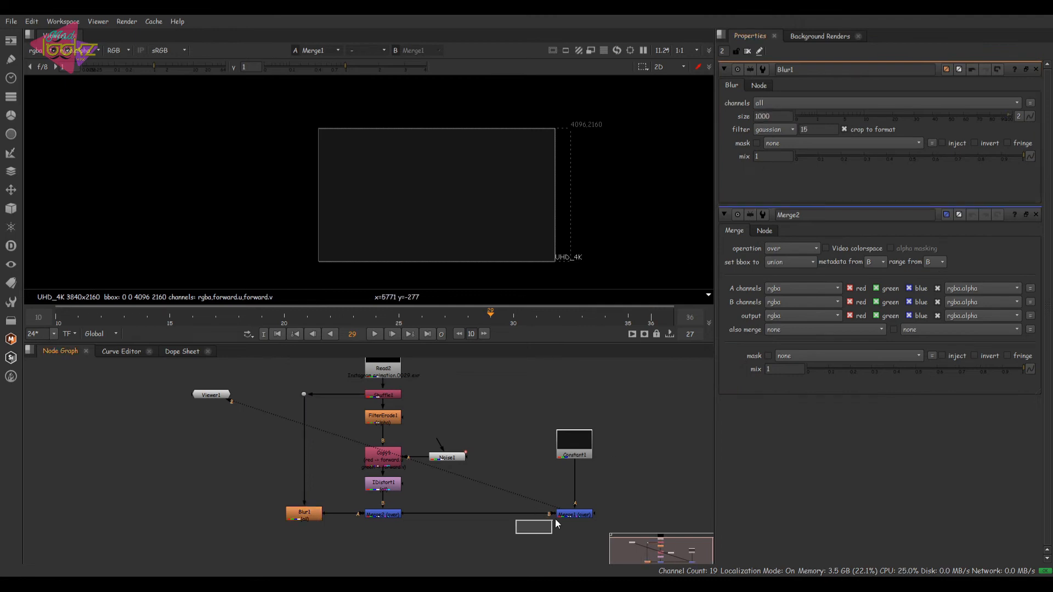
{"action": "left_click_drag", "start_coordinate": [494, 212], "coordinate": [465, 206]}
{"action": "key", "text": "Right"}
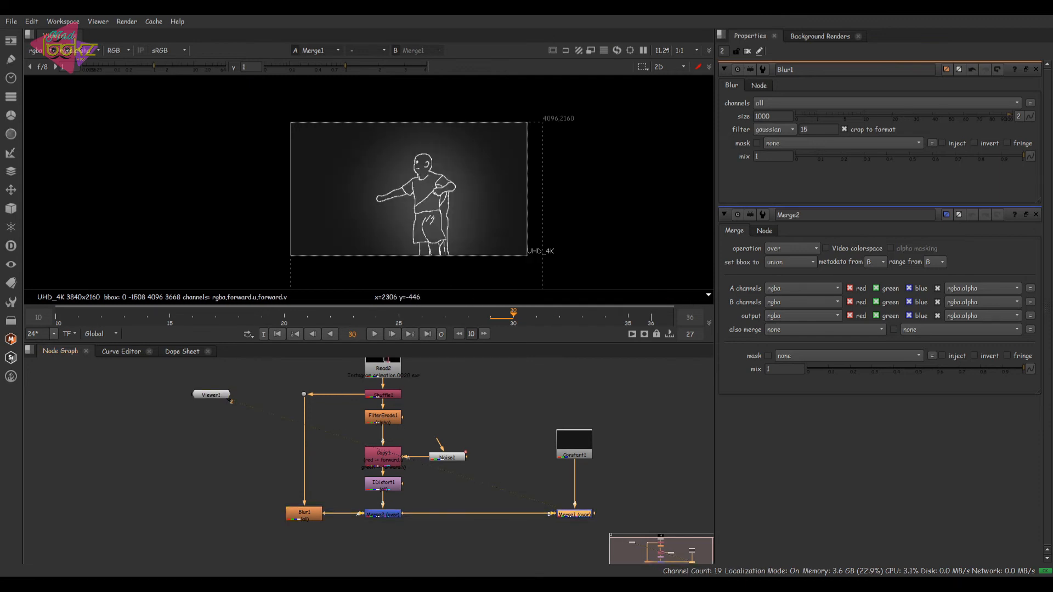
Try Blur sizes of 100, 255 and 500, and play the composite
{"action": "left_click_drag", "start_coordinate": [941, 114], "coordinate": [1014, 113]}
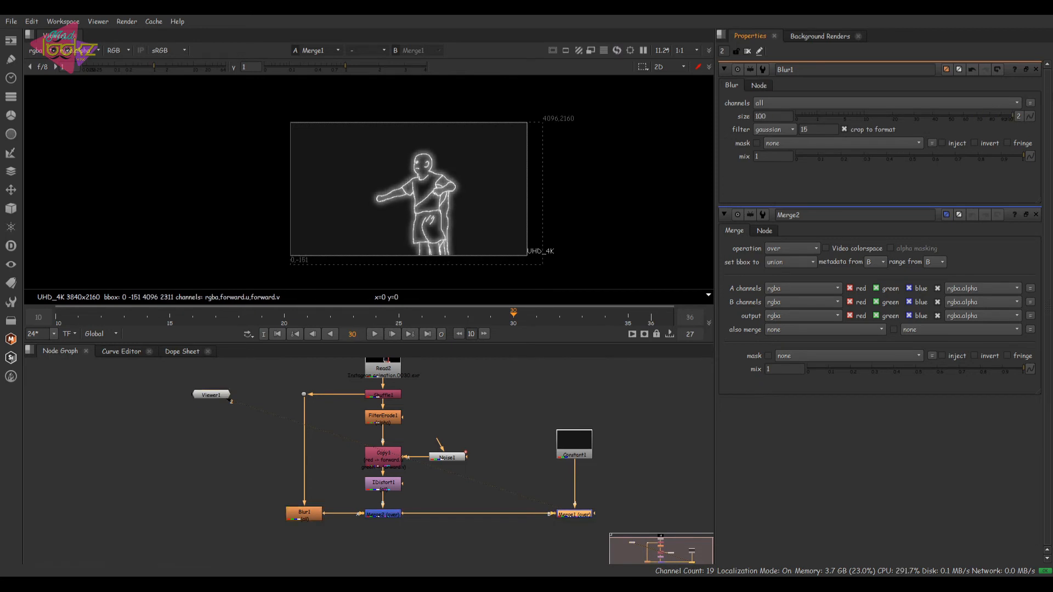
{"action": "type", "text": "255"}
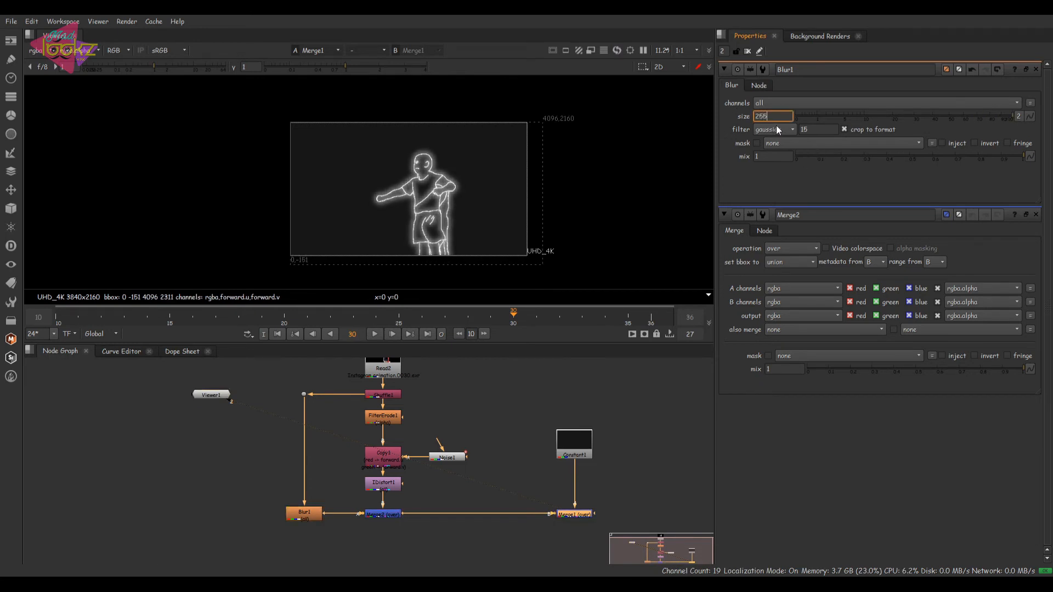
{"action": "key", "text": "Return"}
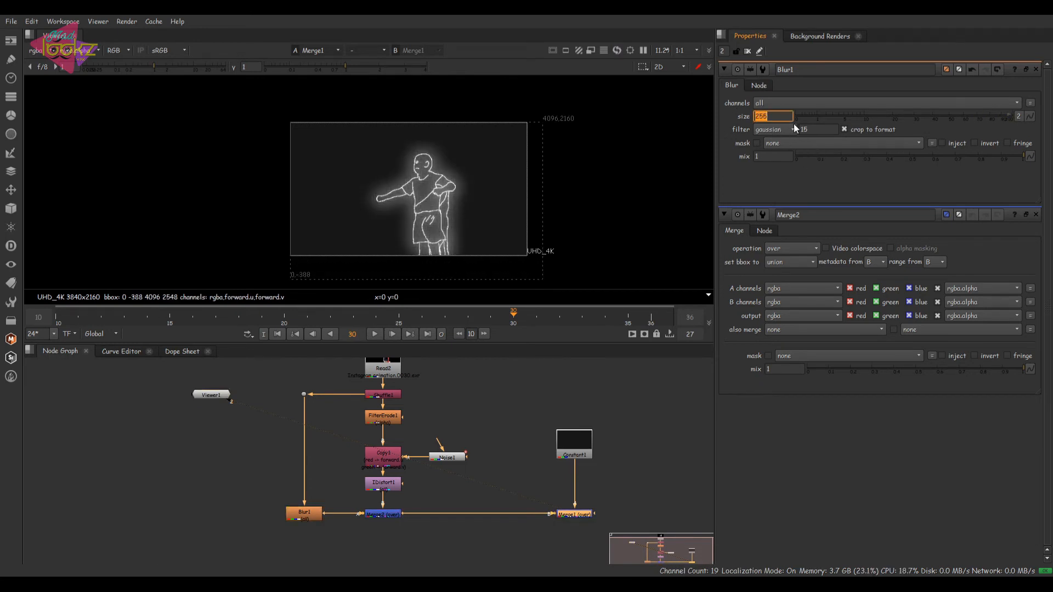
{"action": "type", "text": "500"}
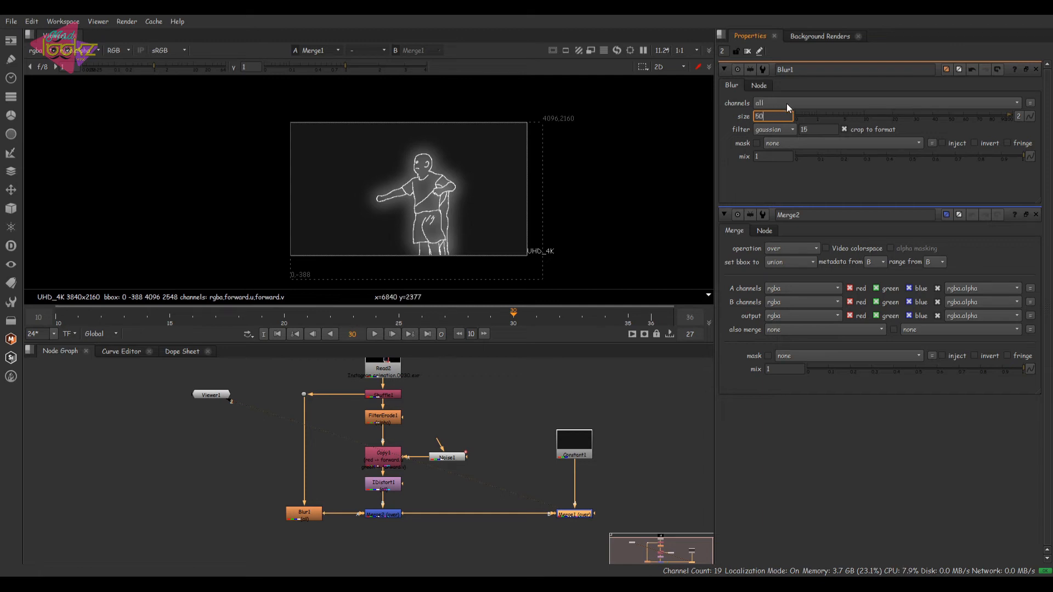
{"action": "key", "text": "Return"}
{"action": "left_click", "coordinate": [374, 334]}
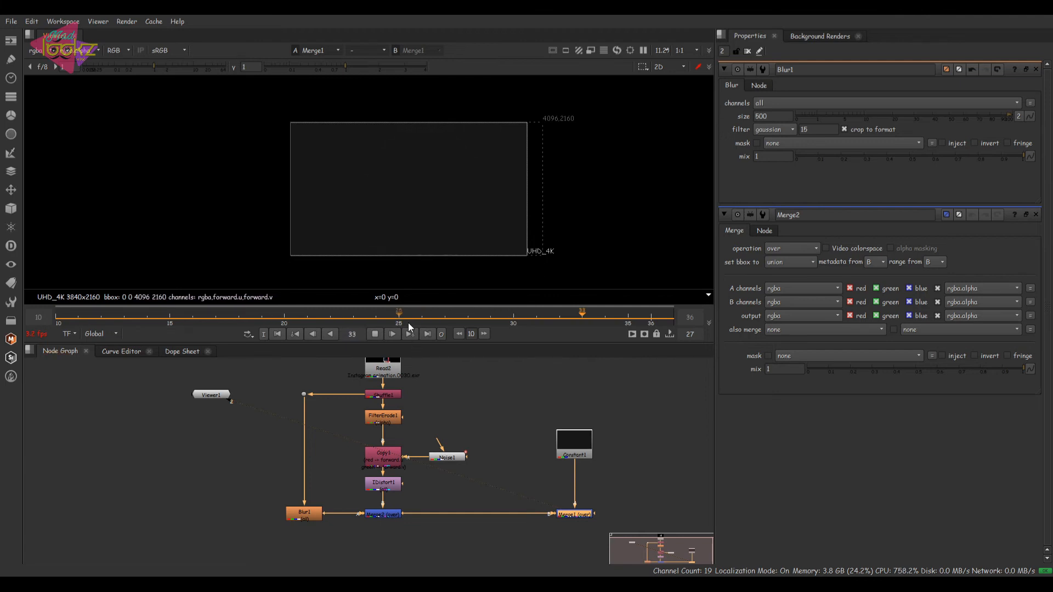
{"action": "left_click", "coordinate": [377, 334]}
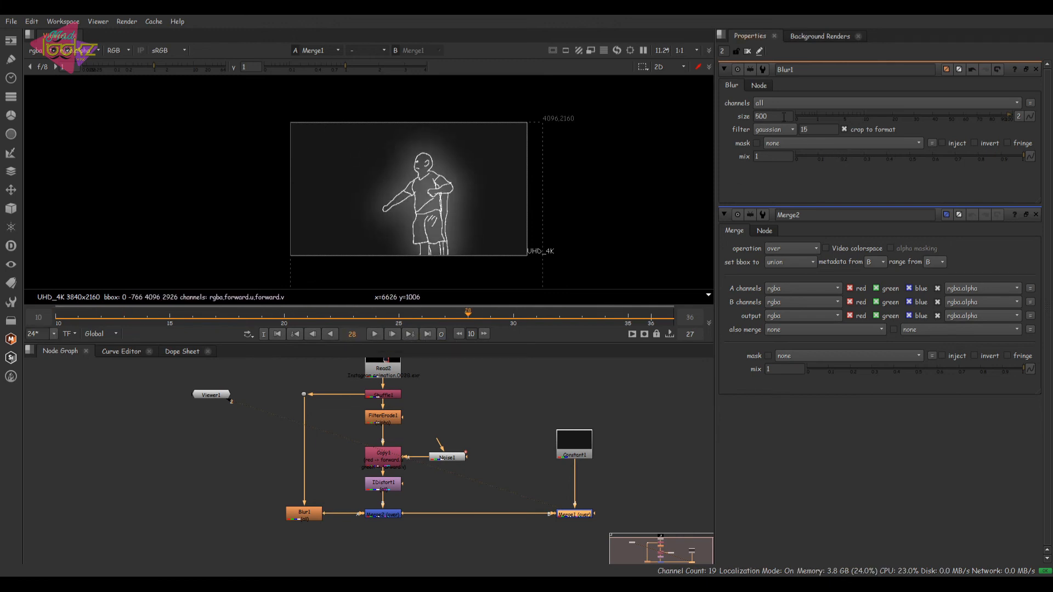
Set the Blur size back to 1000 and play the composite up to frame 30
{"action": "type", "text": "1000"}
{"action": "key", "text": "Return"}
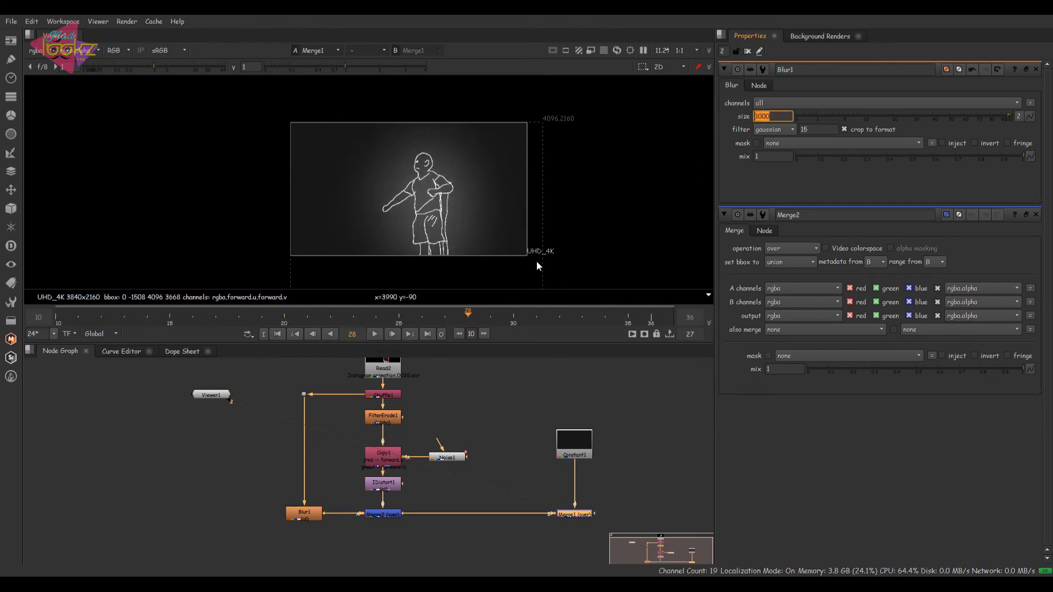
{"action": "left_click", "coordinate": [375, 335]}
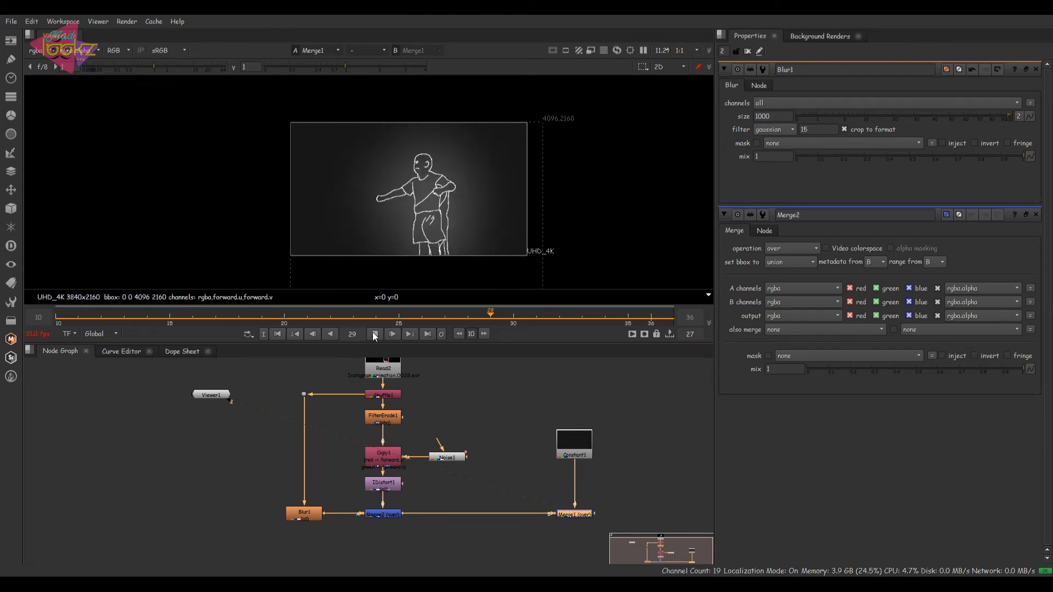
{"action": "left_click", "coordinate": [375, 334]}
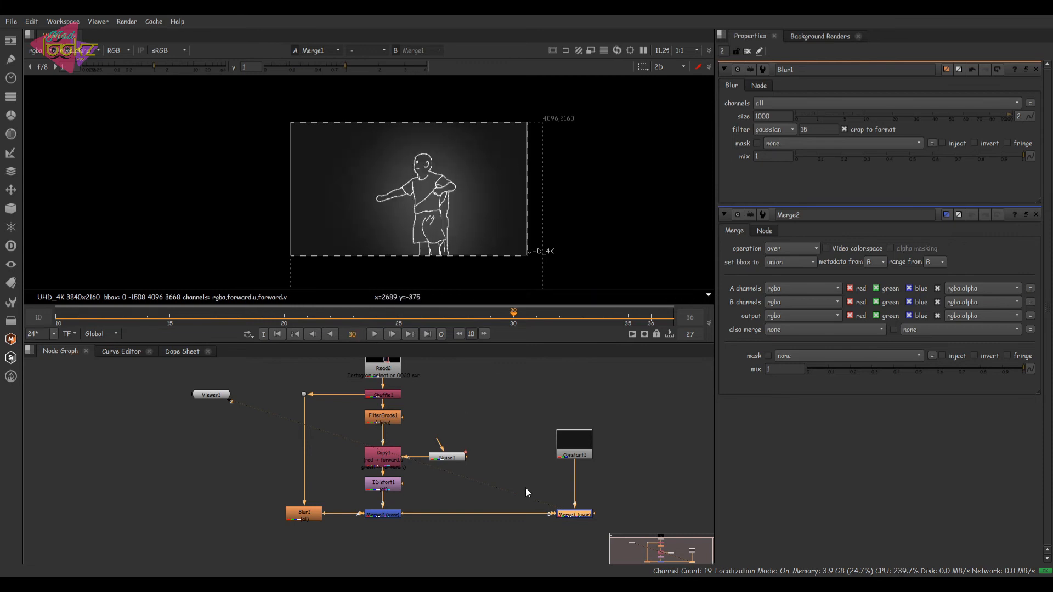
Add a Crop node below the final Merge and enable its reformat option with black outside off
{"action": "left_click_drag", "start_coordinate": [543, 513], "coordinate": [488, 489]}
{"action": "key", "text": "Tab"}
{"action": "type", "text": "crop"}
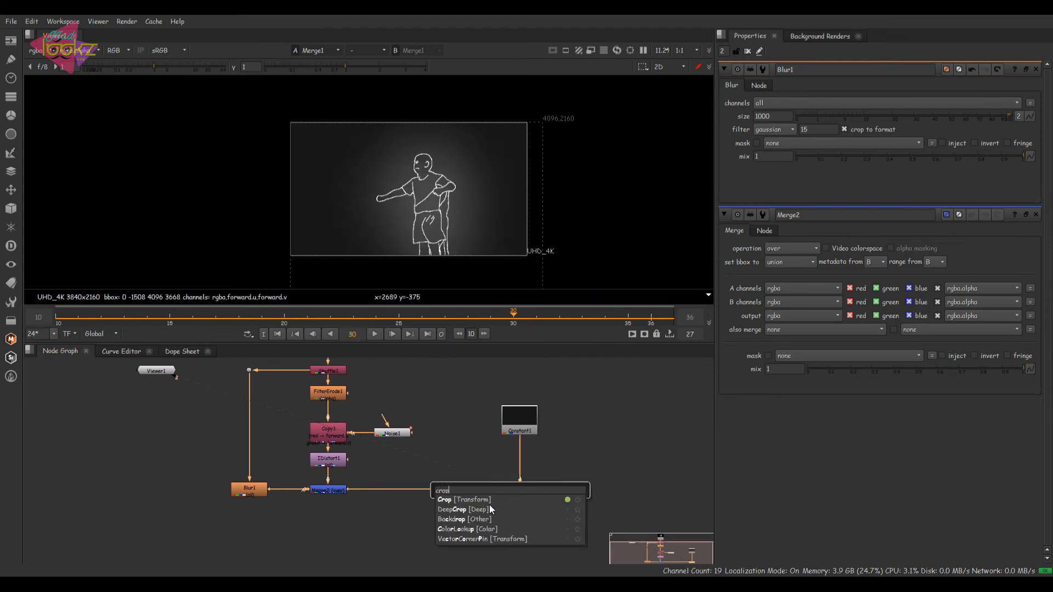
{"action": "key", "text": "Return"}
{"action": "left_click_drag", "start_coordinate": [520, 501], "coordinate": [520, 513]}
{"action": "left_click", "coordinate": [522, 451]}
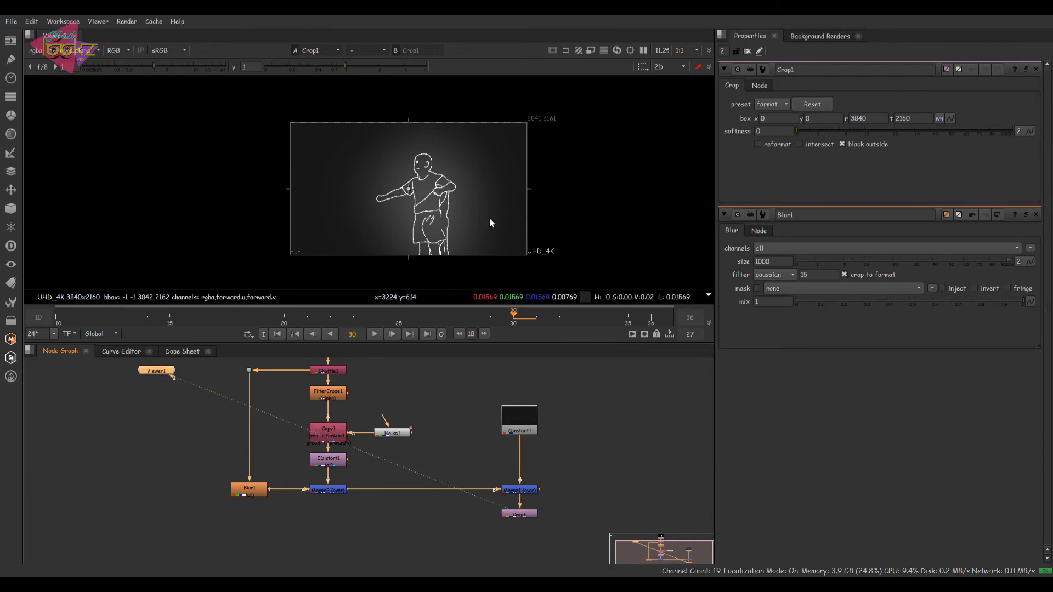
{"action": "left_click", "coordinate": [758, 144]}
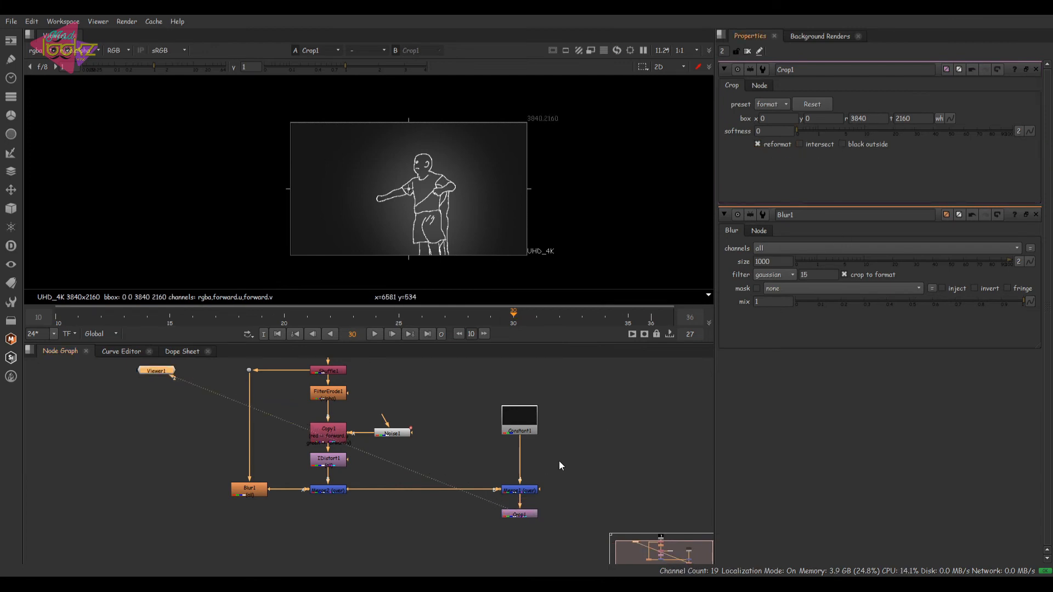
Add a Reformat node below the Crop node and set its output format to InstagramFormat 1080x1350
{"action": "left_click", "coordinate": [522, 516]}
{"action": "left_click_drag", "start_coordinate": [522, 516], "coordinate": [505, 467]}
{"action": "key", "text": "Tab"}
{"action": "type", "text": "ref"}
{"action": "key", "text": "Return"}
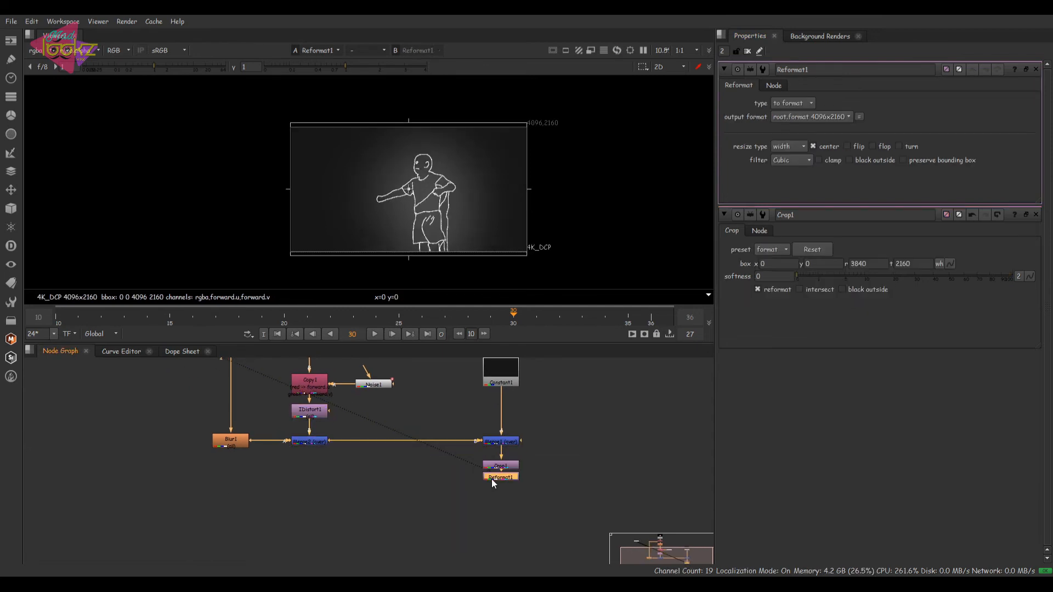
{"action": "left_click", "coordinate": [793, 102]}
{"action": "left_click", "coordinate": [793, 102]}
{"action": "left_click", "coordinate": [799, 117]}
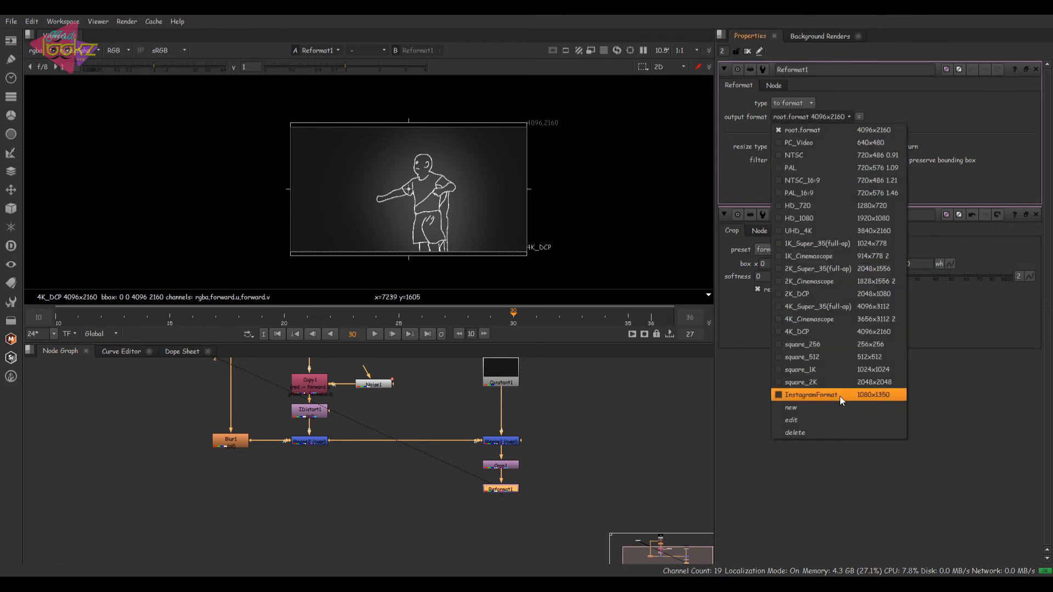
{"action": "left_click", "coordinate": [864, 397]}
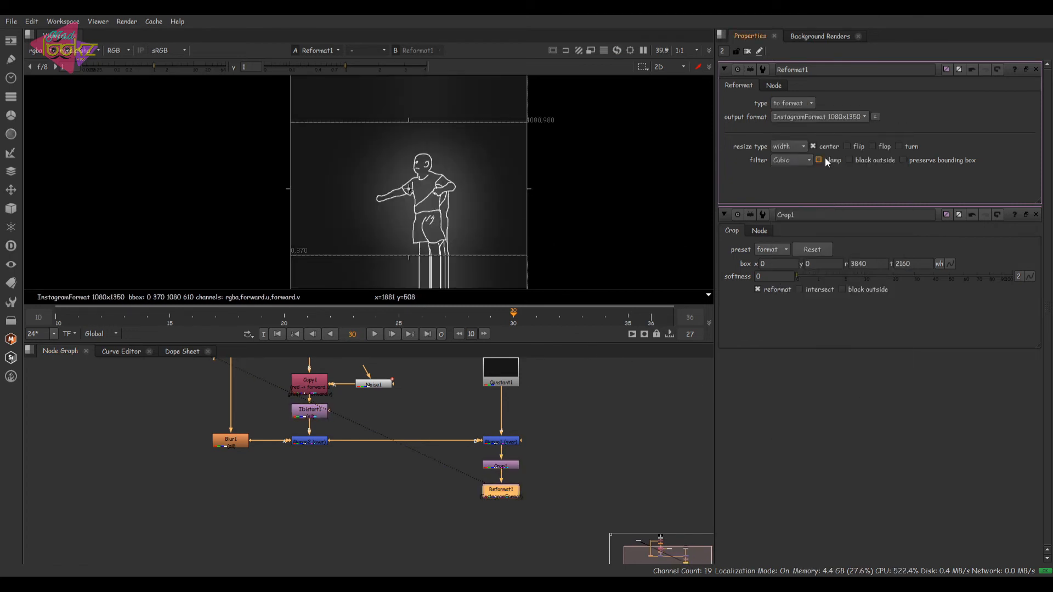
Check the name, file size and pixel aspect of the InstagramFormat definition without altering it
{"action": "left_click", "coordinate": [854, 117]}
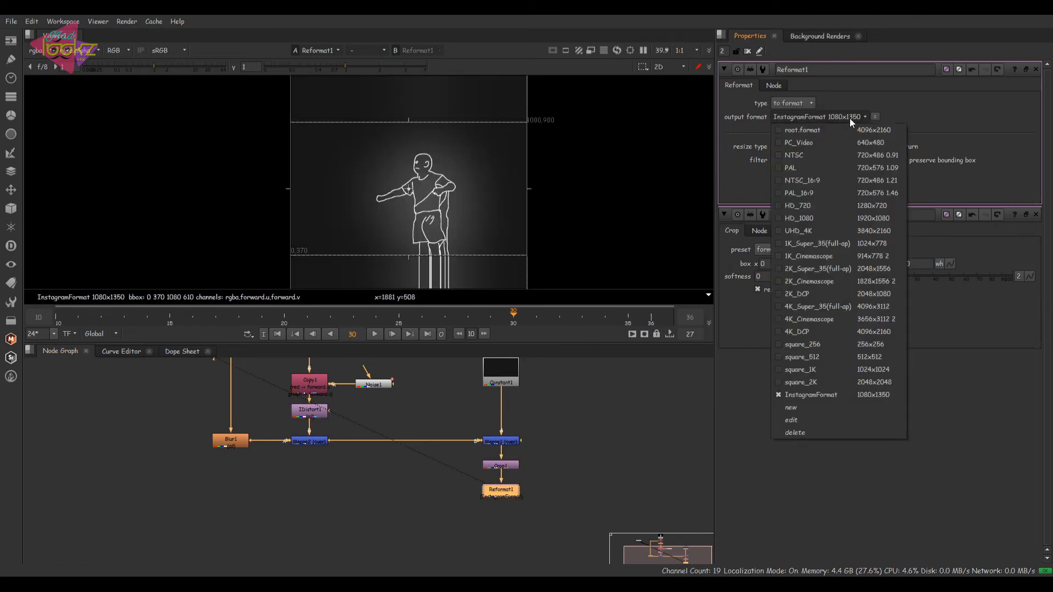
{"action": "left_click", "coordinate": [808, 416]}
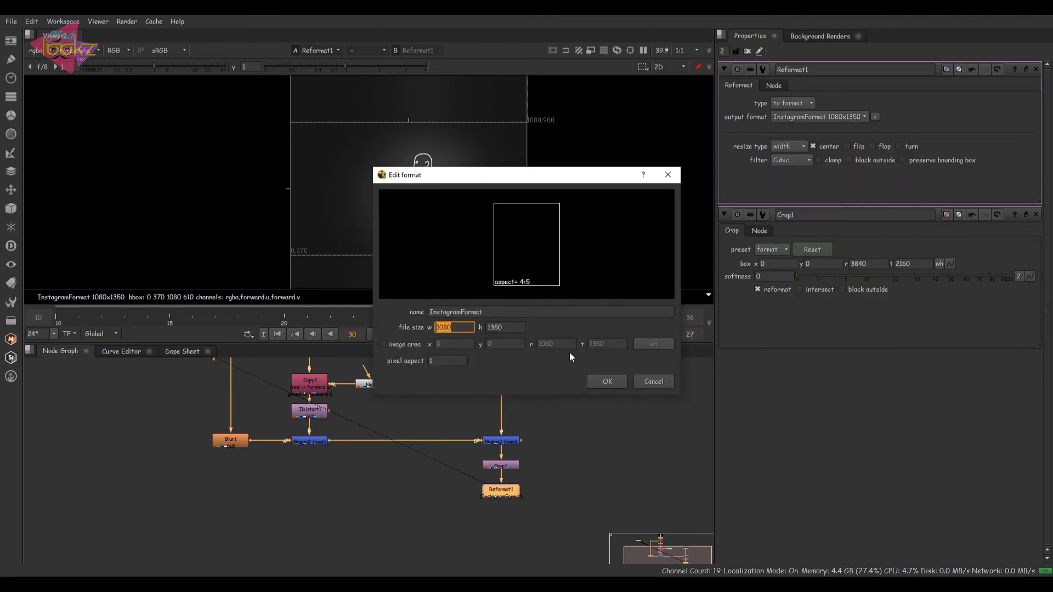
{"action": "left_click", "coordinate": [608, 381]}
{"action": "left_click", "coordinate": [533, 508]}
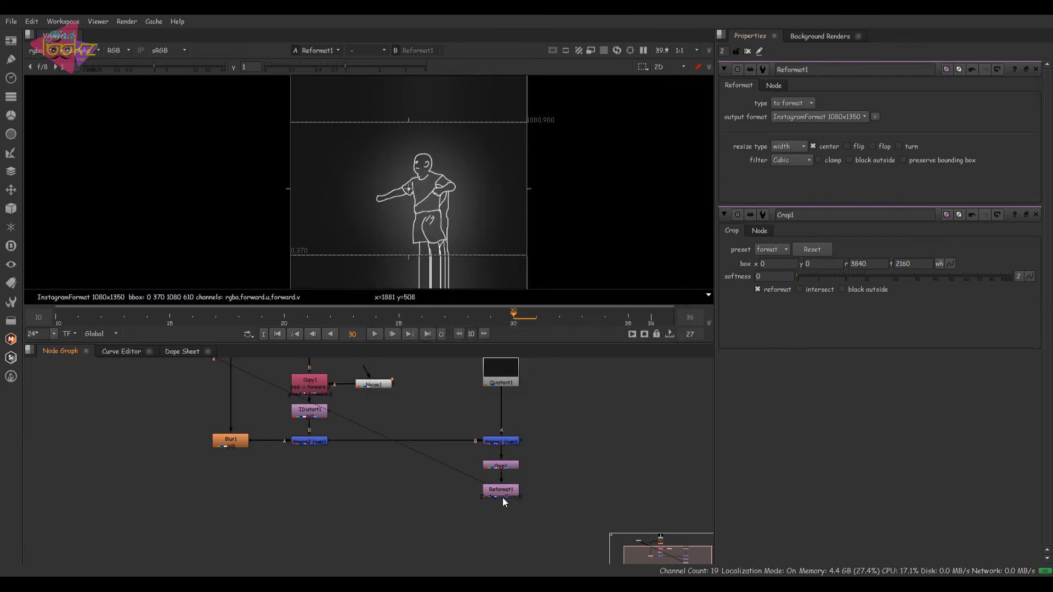
Set the Reformat node's resize type to height and play the reframed composite
{"action": "scroll", "coordinate": [518, 222], "scroll_direction": "down", "scroll_amount": 2}
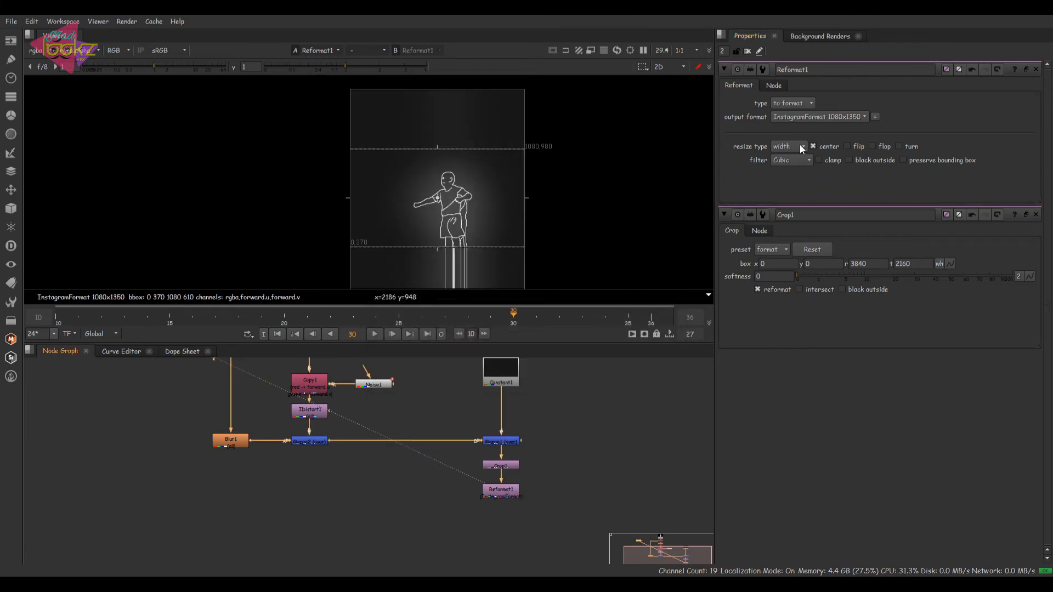
{"action": "left_click", "coordinate": [797, 158]}
{"action": "scroll", "coordinate": [581, 208], "scroll_direction": "down", "scroll_amount": 3}
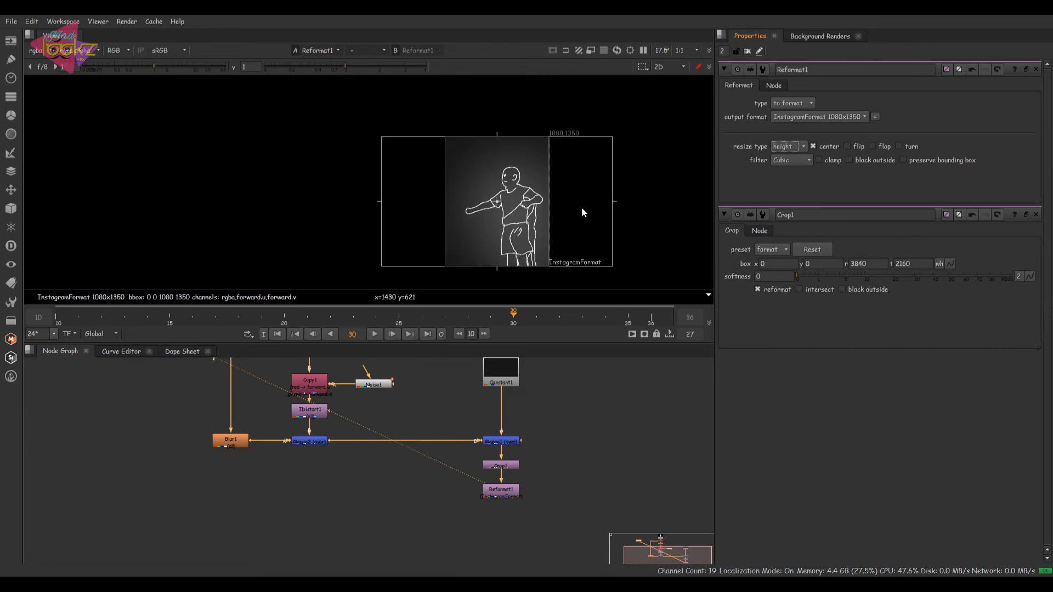
{"action": "left_click", "coordinate": [374, 334]}
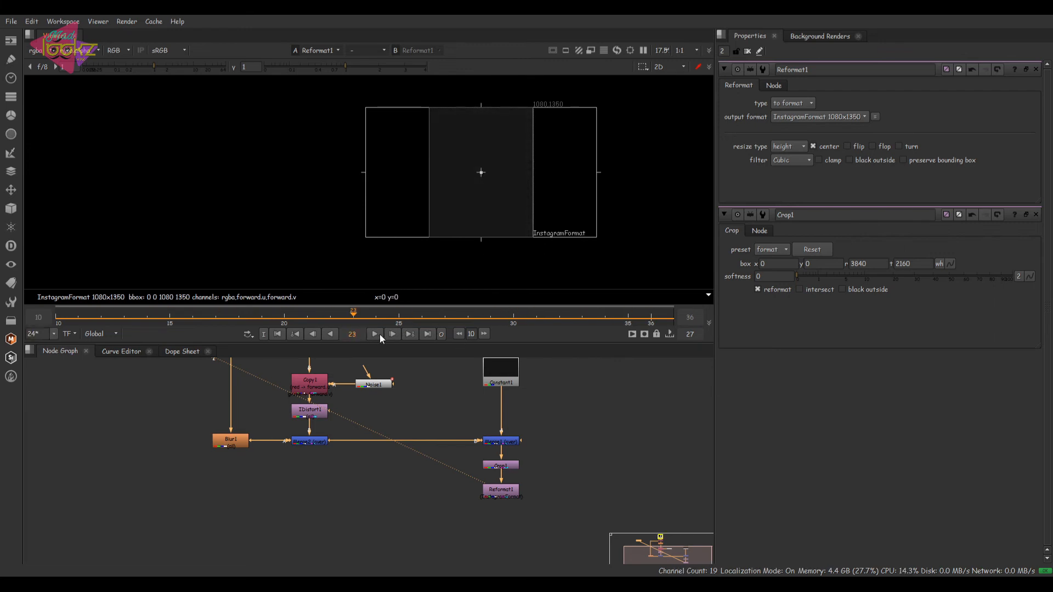
Add a Write node below the Reformat node and enter the file name Instagram animation.####.exr
{"action": "left_click", "coordinate": [495, 492]}
{"action": "left_click_drag", "start_coordinate": [495, 492], "coordinate": [427, 470]}
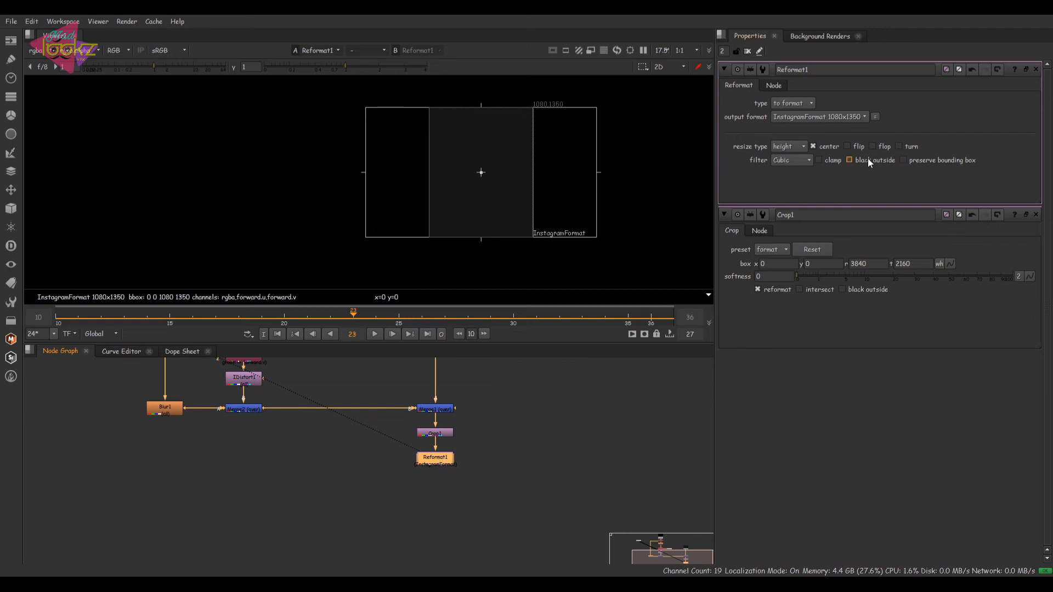
{"action": "left_click", "coordinate": [530, 451]}
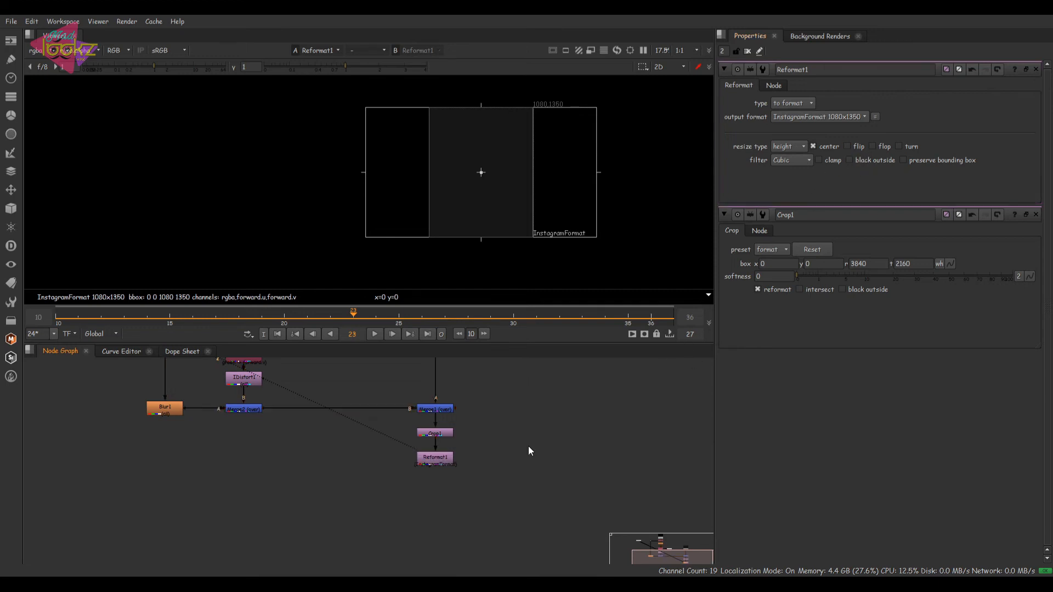
{"action": "left_click", "coordinate": [435, 460]}
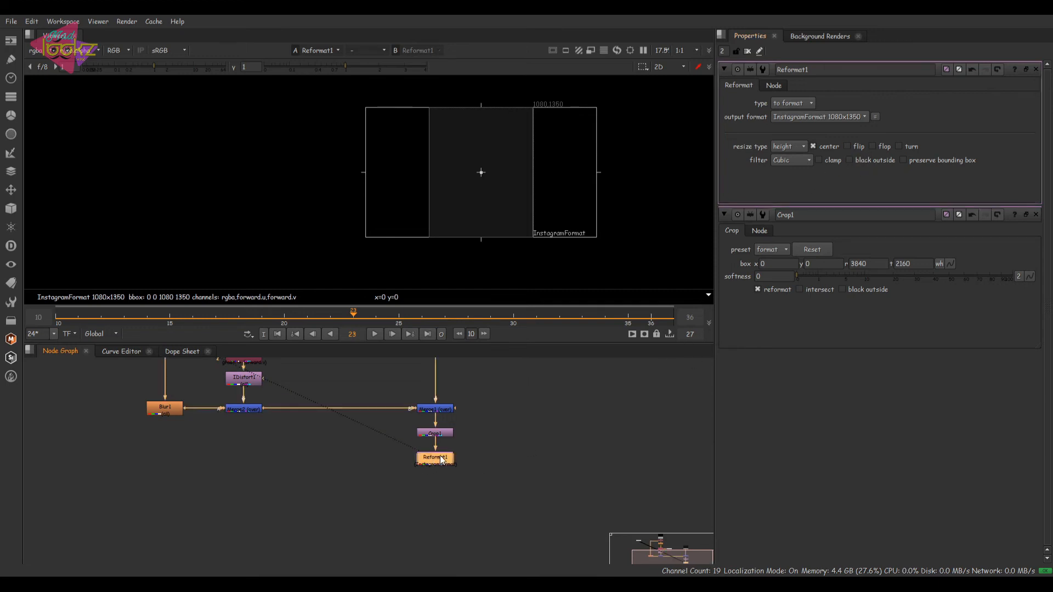
{"action": "scroll", "coordinate": [439, 457], "scroll_direction": "down", "scroll_amount": 2}
{"action": "key", "text": "w"}
{"action": "left_click", "coordinate": [867, 117]}
{"action": "type", "text": "Instagram animation.####.exr"}
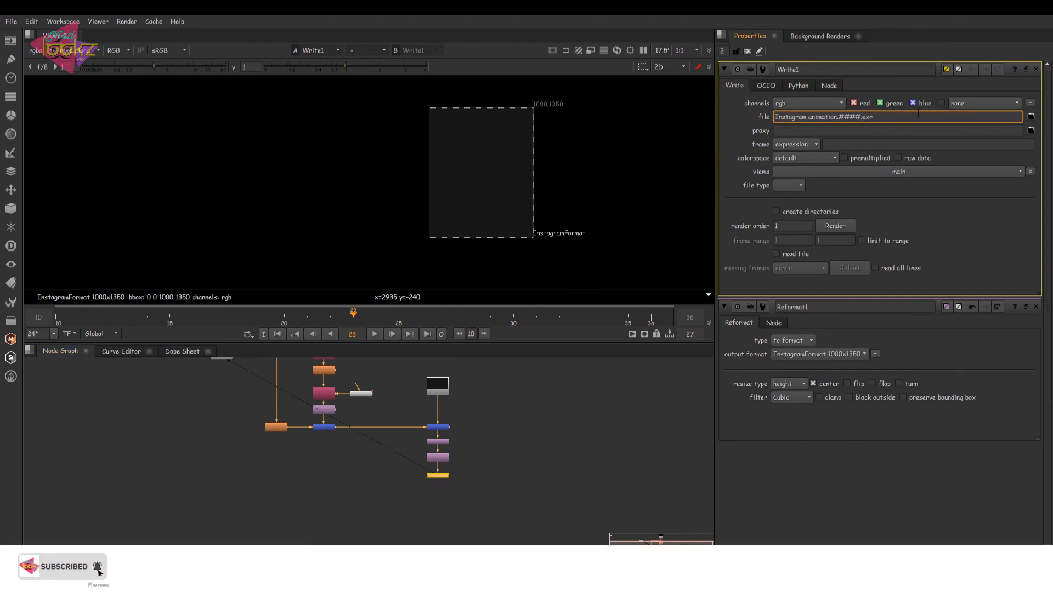
Save the Write node's output as Instagram animation.####.exr in D:/Workspace/Softwares/Silhouette/Instagram animation/output/, reusing the entered file name
{"action": "key", "text": "ctrl+a"}
{"action": "key", "text": "ctrl+c"}
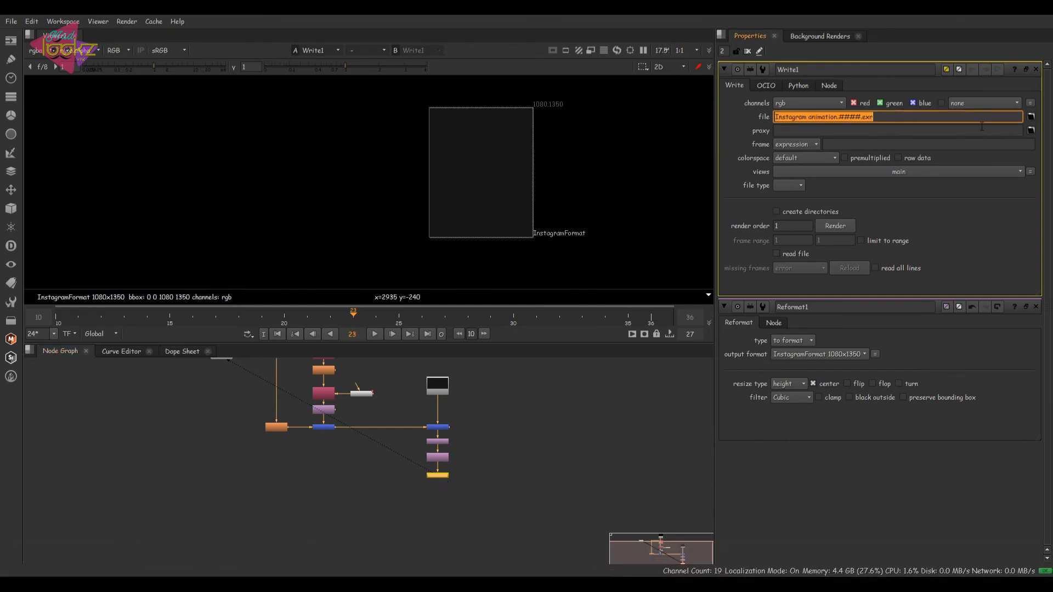
{"action": "key", "text": "BackSpace"}
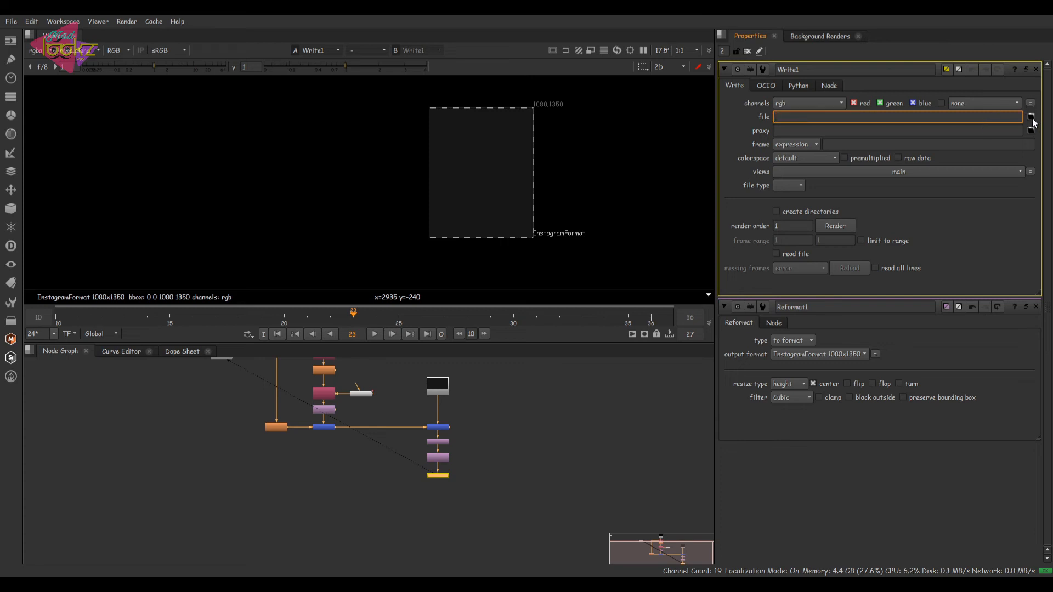
{"action": "left_click", "coordinate": [1032, 118]}
{"action": "left_click", "coordinate": [545, 368]}
{"action": "key", "text": "ctrl+v"}
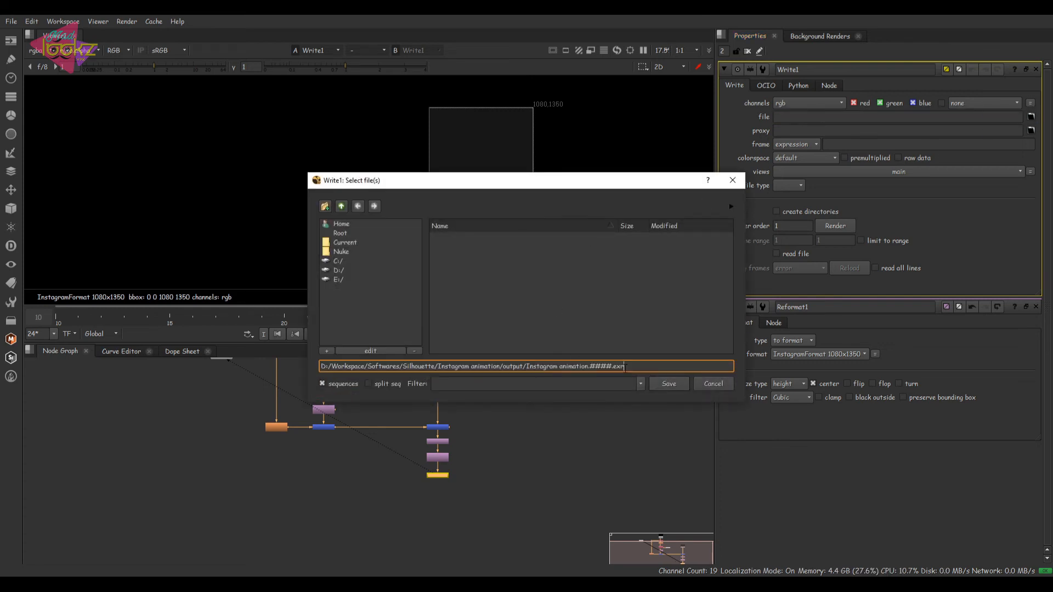
{"action": "left_click", "coordinate": [676, 384]}
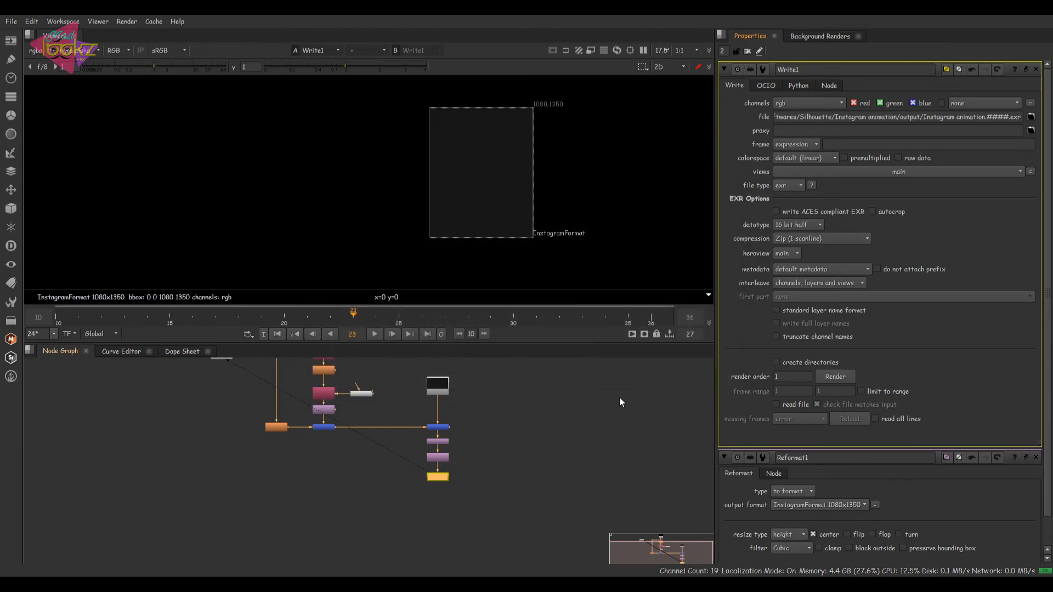
Render the Write node with frame range 10-36/2, so only every second frame is written
{"action": "left_click", "coordinate": [836, 377]}
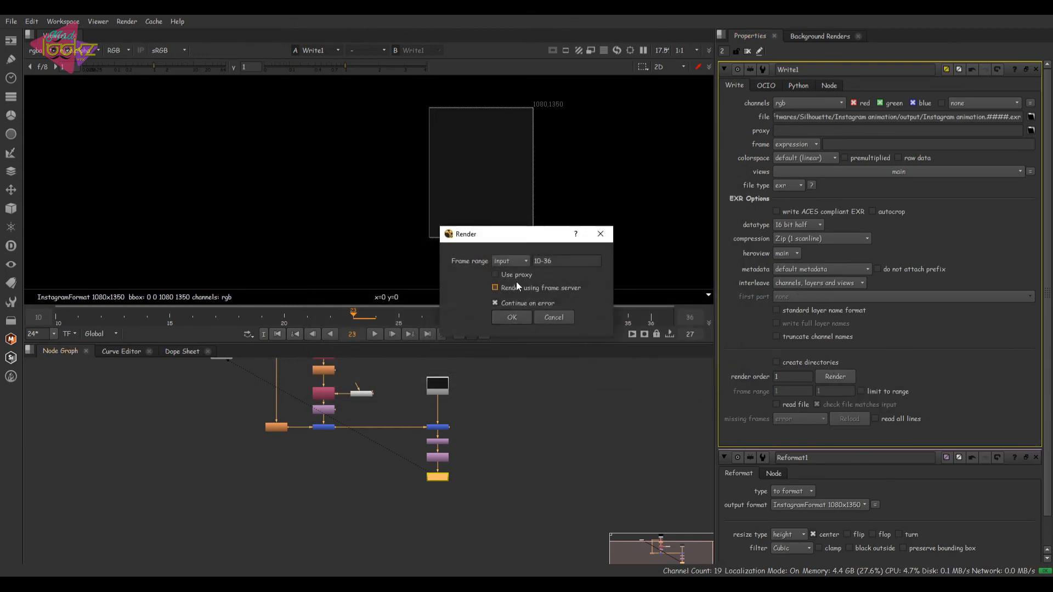
{"action": "left_click", "coordinate": [562, 261]}
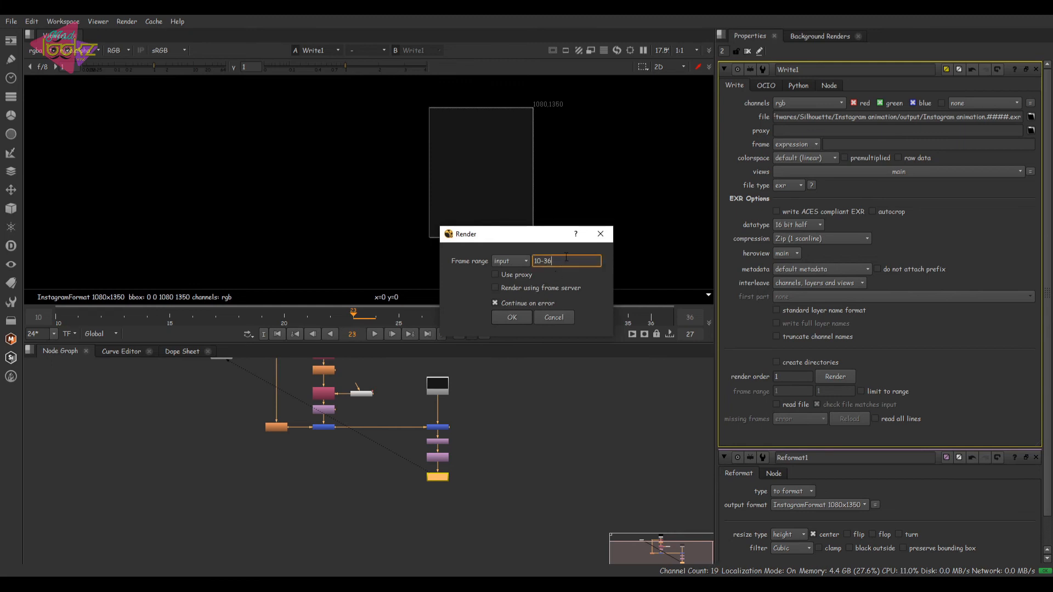
{"action": "type", "text": "/2"}
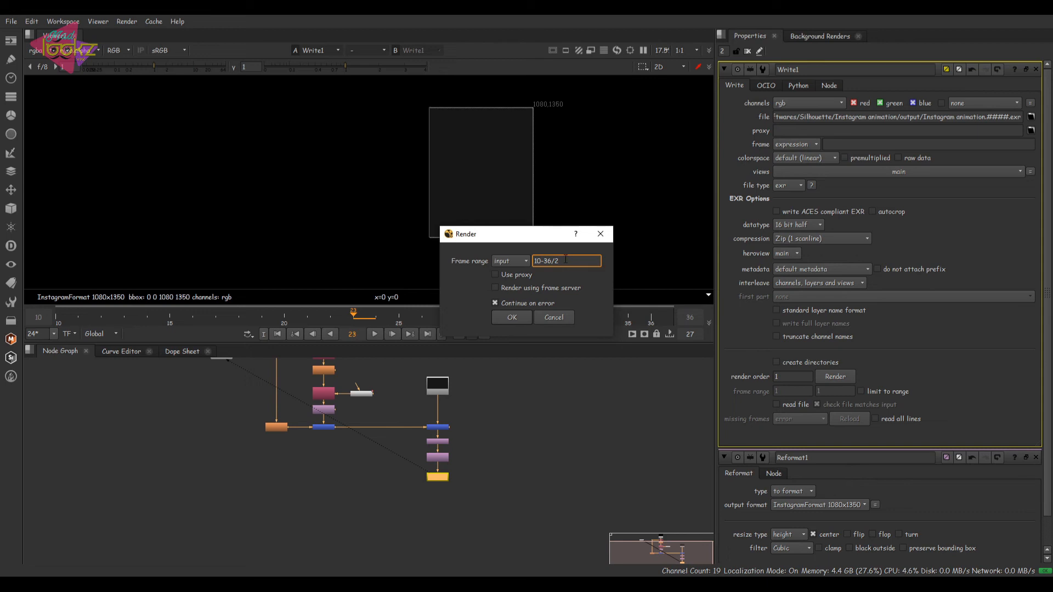
{"action": "left_click", "coordinate": [512, 314]}
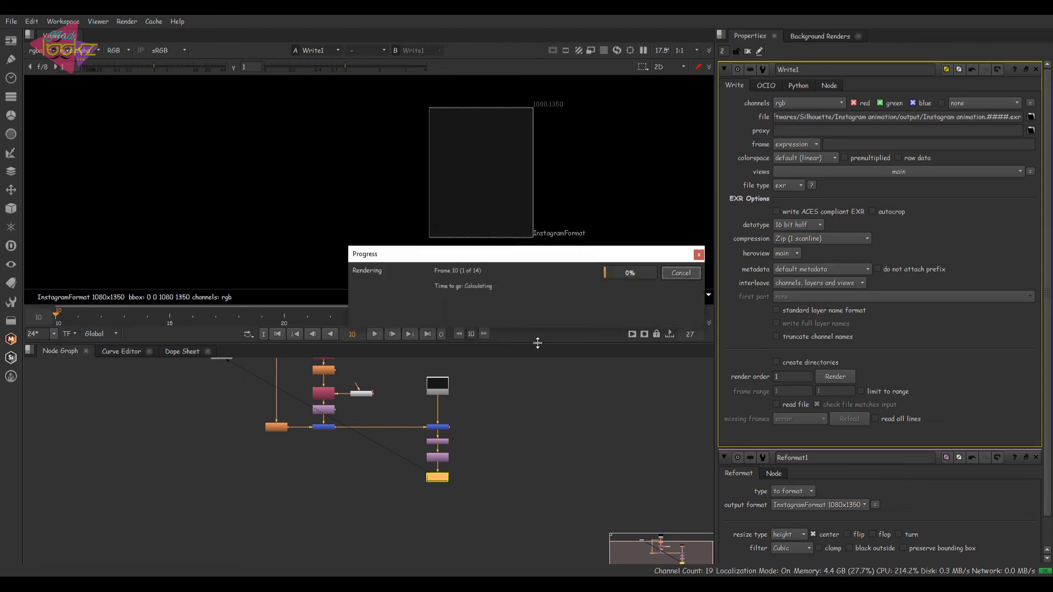
Load the rendered Instagram animation.####.exr sequence into a Read node in an empty area of the node graph
{"action": "left_click", "coordinate": [544, 377]}
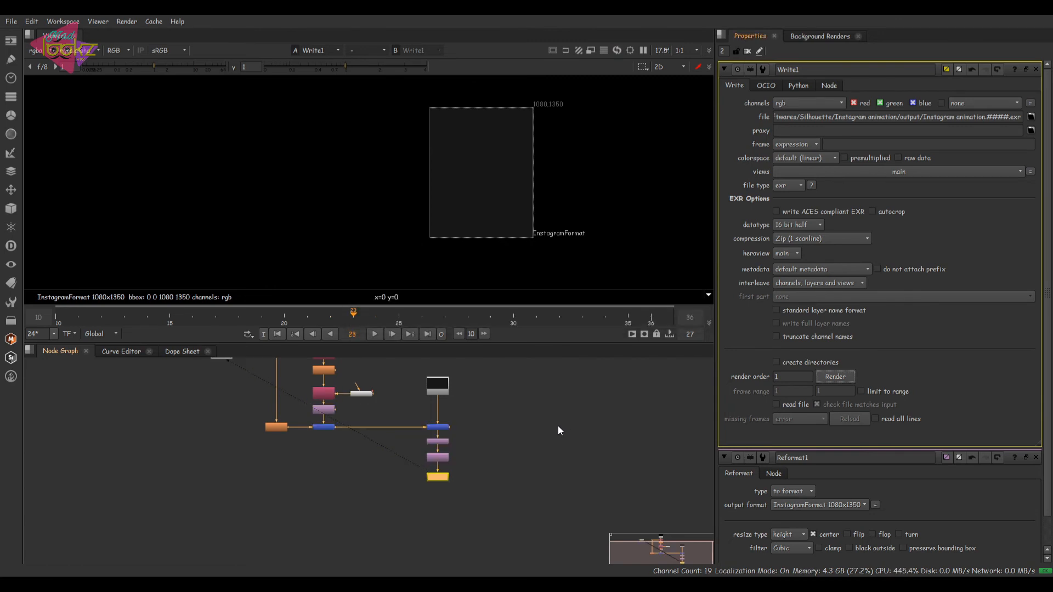
{"action": "key", "text": "r"}
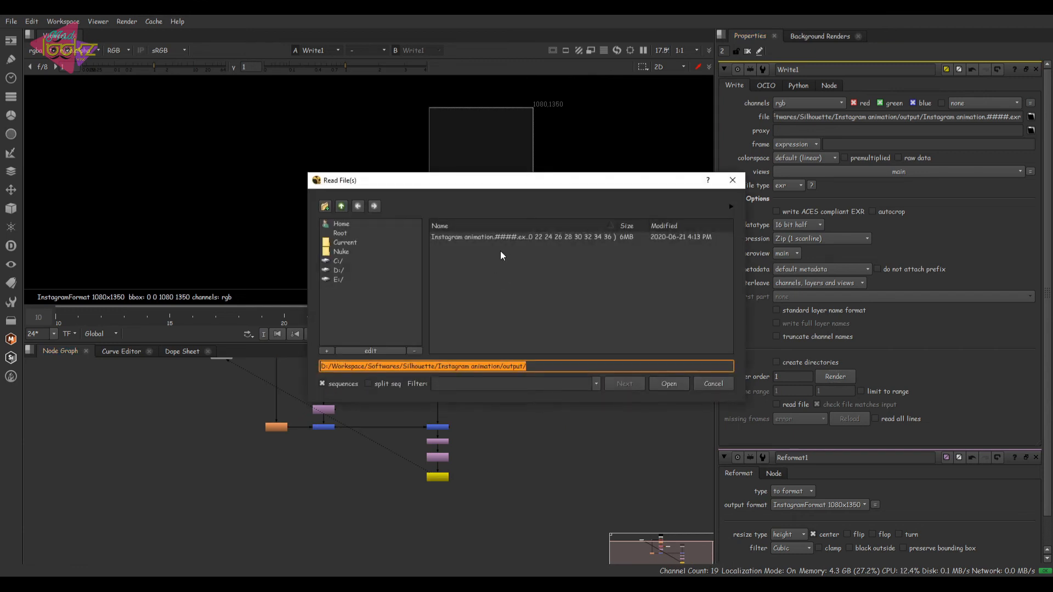
{"action": "left_click", "coordinate": [509, 238]}
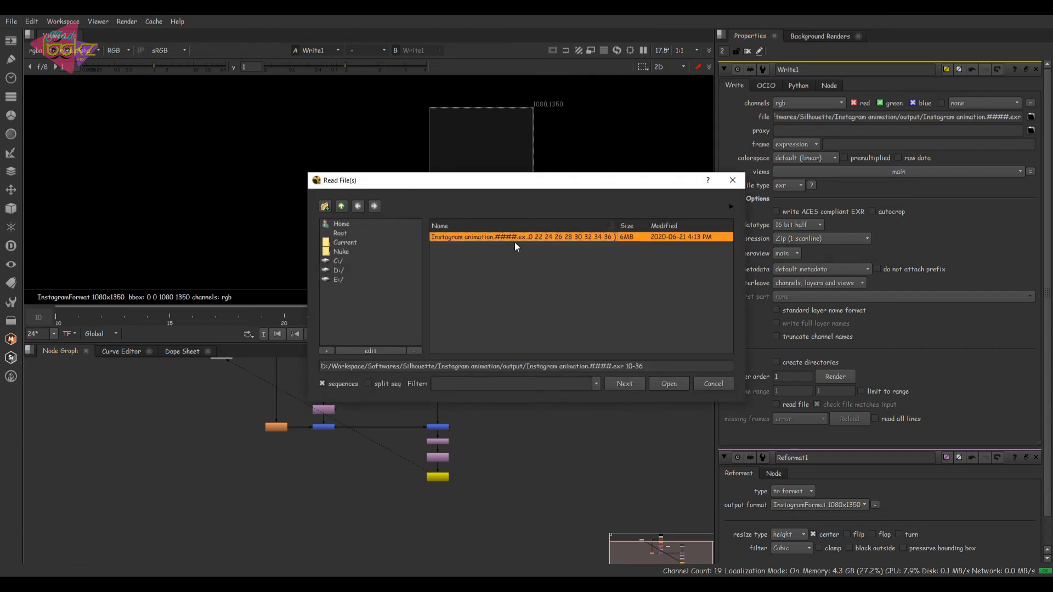
{"action": "left_click", "coordinate": [671, 385]}
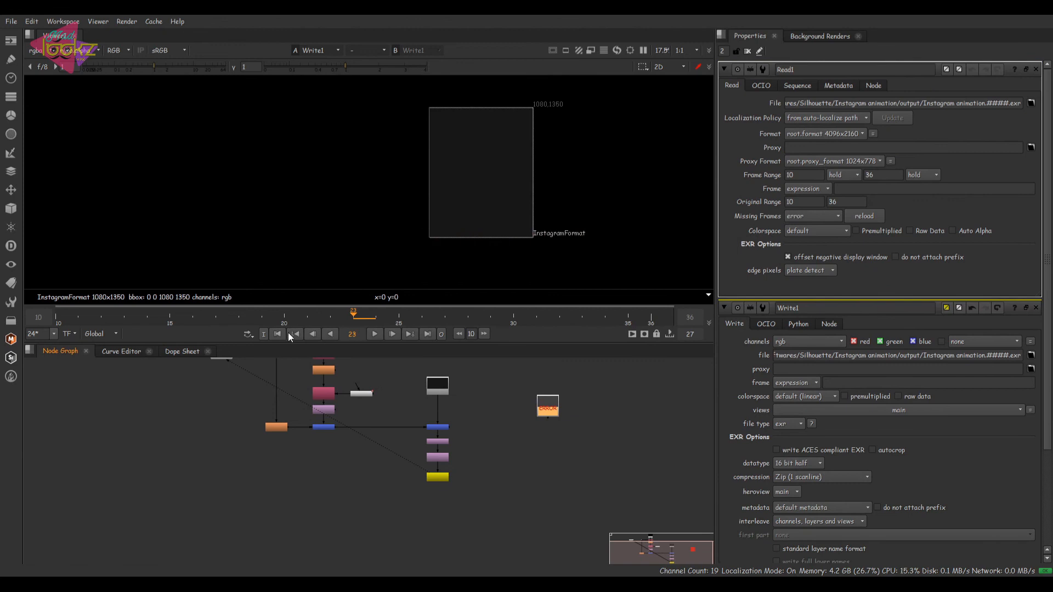
Set the Read node's missing frames option to nearest frame, view the node and play the rendered sequence
{"action": "key", "text": "2"}
{"action": "key", "text": "ctrl+z"}
{"action": "left_click", "coordinate": [547, 398]}
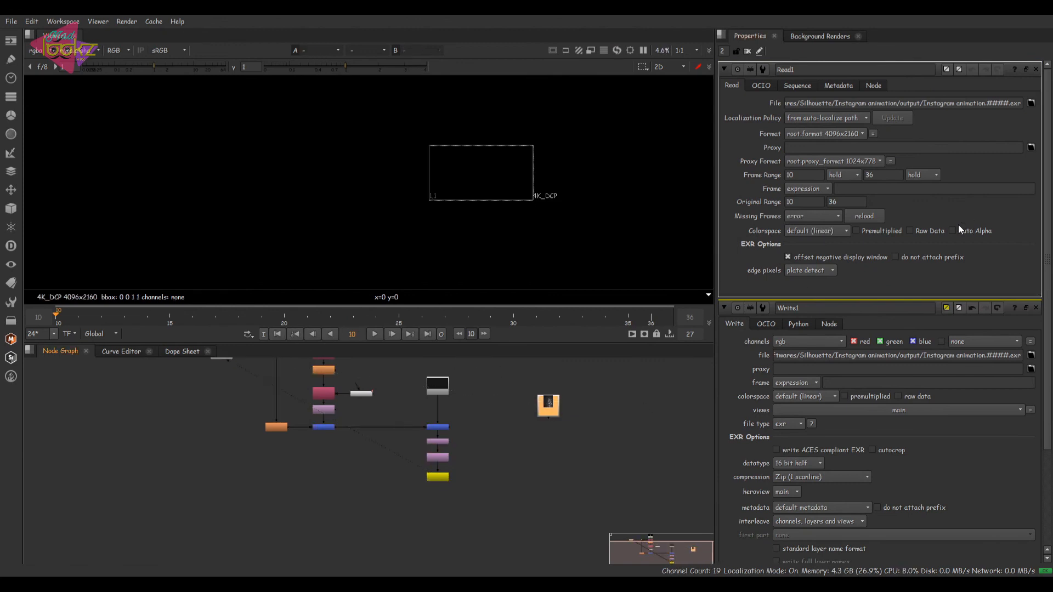
{"action": "left_click", "coordinate": [825, 214]}
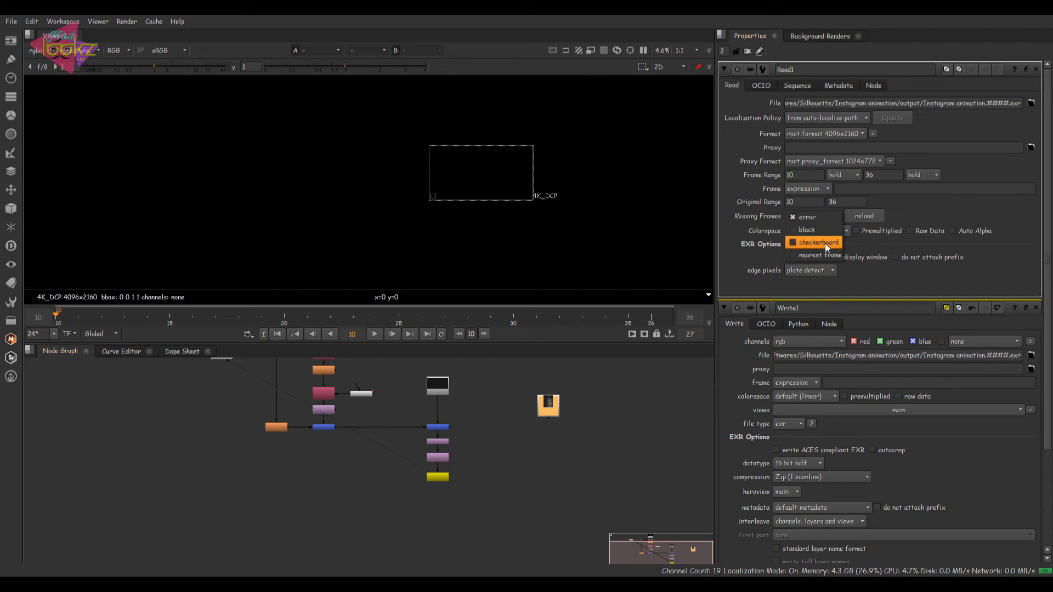
{"action": "left_click", "coordinate": [818, 254]}
{"action": "key", "text": "1"}
{"action": "left_click", "coordinate": [377, 338]}
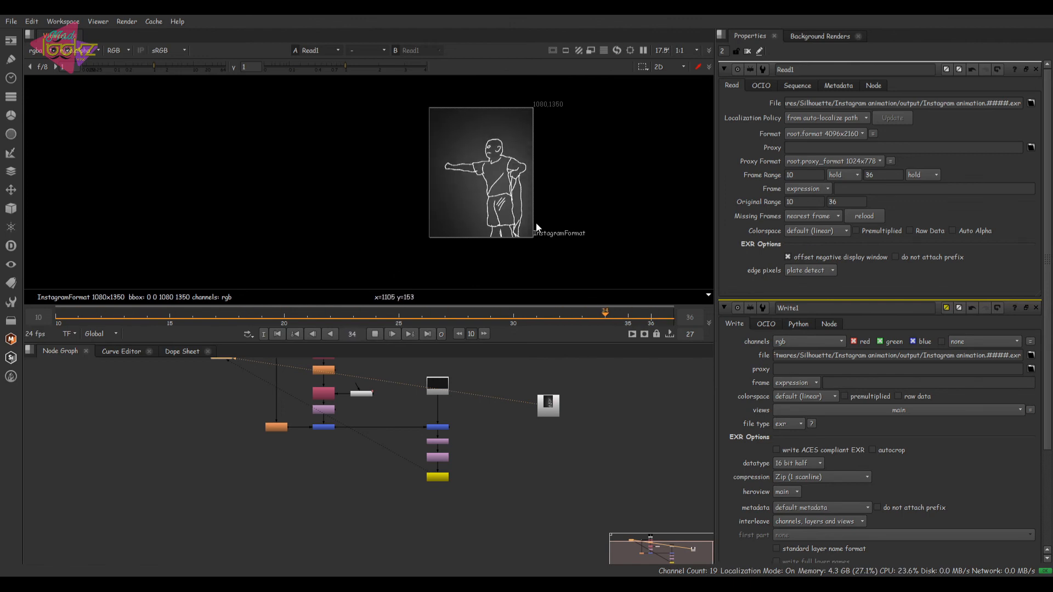
{"action": "left_click", "coordinate": [375, 334]}
Step backwards frame by frame through the rendered sequence to examine the held, every-second-frame outline motion
{"action": "scroll", "coordinate": [502, 201], "scroll_direction": "up", "scroll_amount": 2}
{"action": "key", "text": "Left"}
{"action": "key", "text": "Left"}
{"action": "key", "text": "Left"}
{"action": "key", "text": "Left"}
{"action": "key", "text": "Left"}
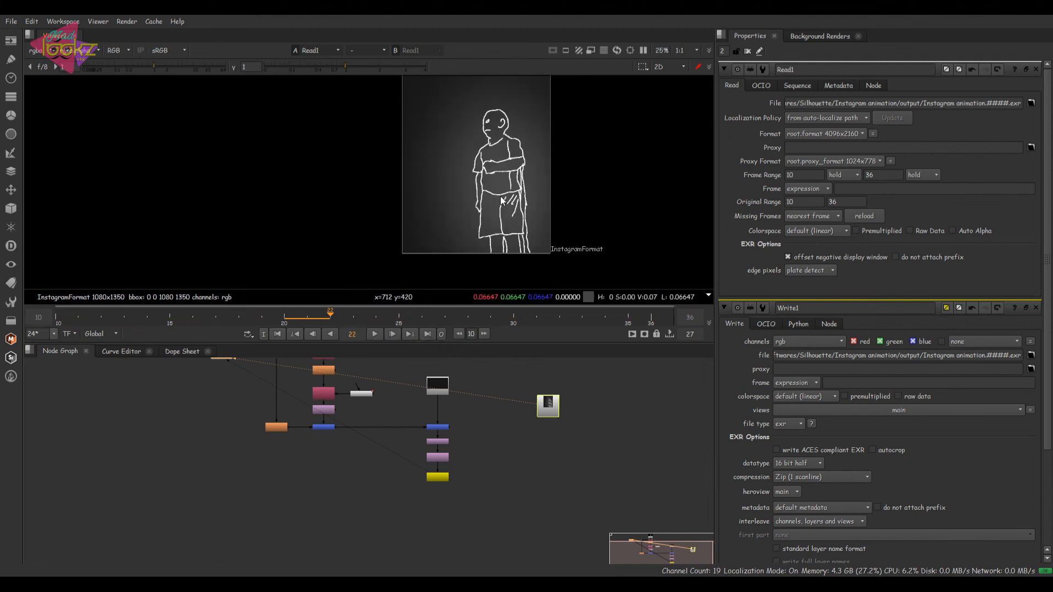
{"action": "key", "text": "Left"}
{"action": "key", "text": "Left"}
{"action": "key", "text": "Left"}
{"action": "key", "text": "Left"}
{"action": "key", "text": "Left"}
{"action": "key", "text": "Left"}
{"action": "key", "text": "Left"}
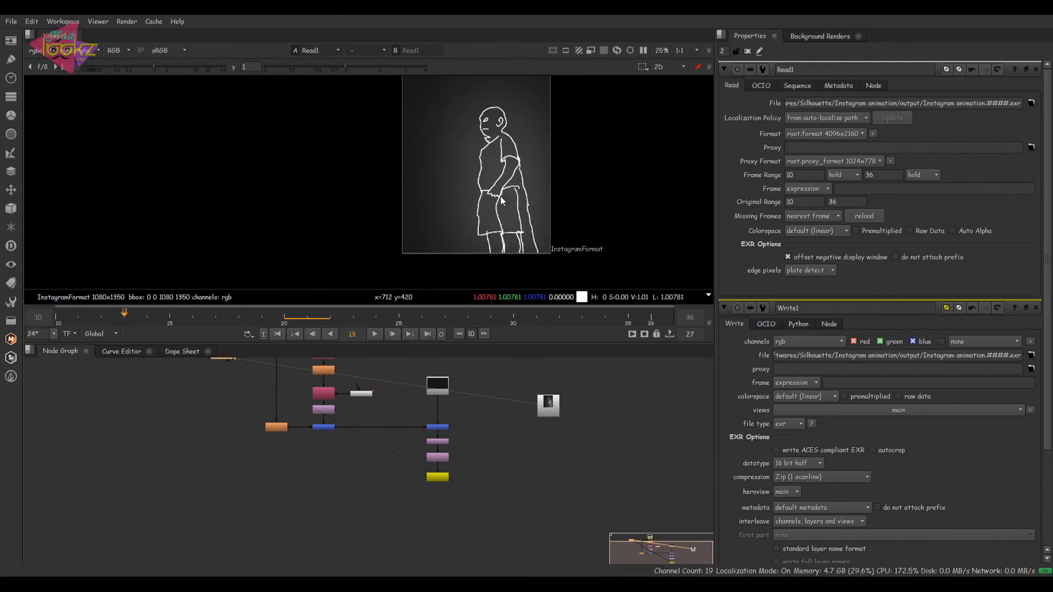
Delete the Read node holding the rendered sequence and select the Write node
{"action": "scroll", "coordinate": [578, 177], "scroll_direction": "down", "scroll_amount": 2}
{"action": "left_click_drag", "start_coordinate": [587, 370], "coordinate": [522, 432]}
{"action": "key", "text": "Delete"}
{"action": "left_click", "coordinate": [436, 477]}
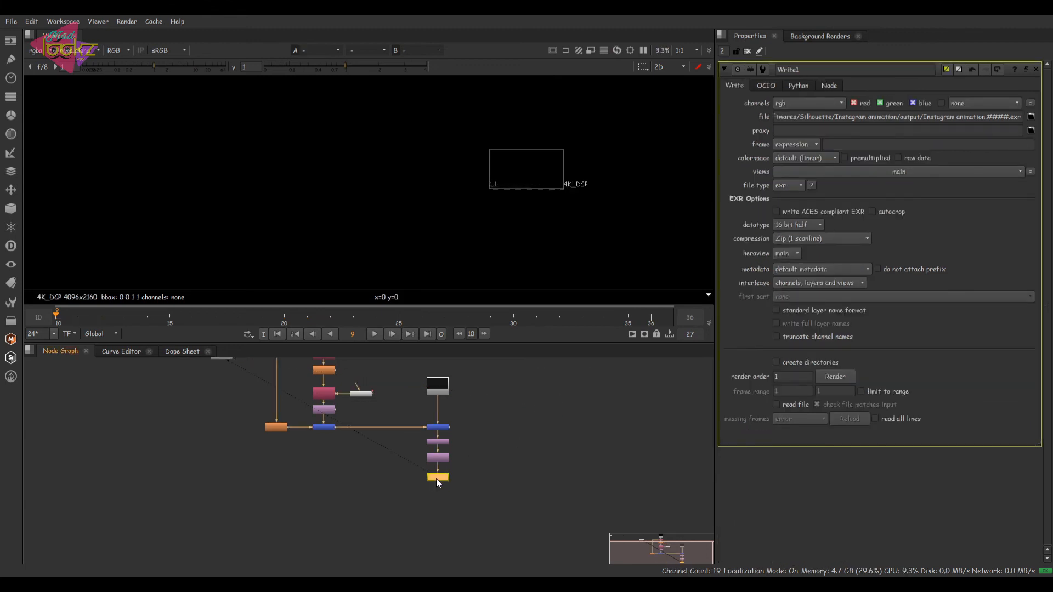
{"action": "scroll", "coordinate": [442, 475], "scroll_direction": "up", "scroll_amount": 4}
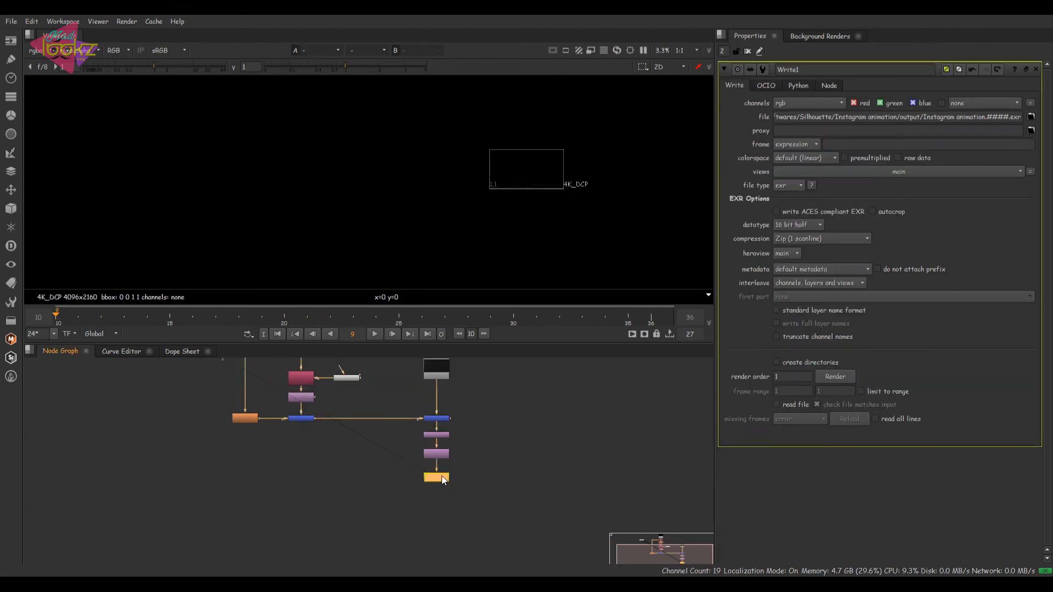
Change the Write node's output file extension from exr to mp4, keeping the Instagram animation.#### name
{"action": "double_click", "coordinate": [1013, 117]}
{"action": "type", "text": "mp4"}
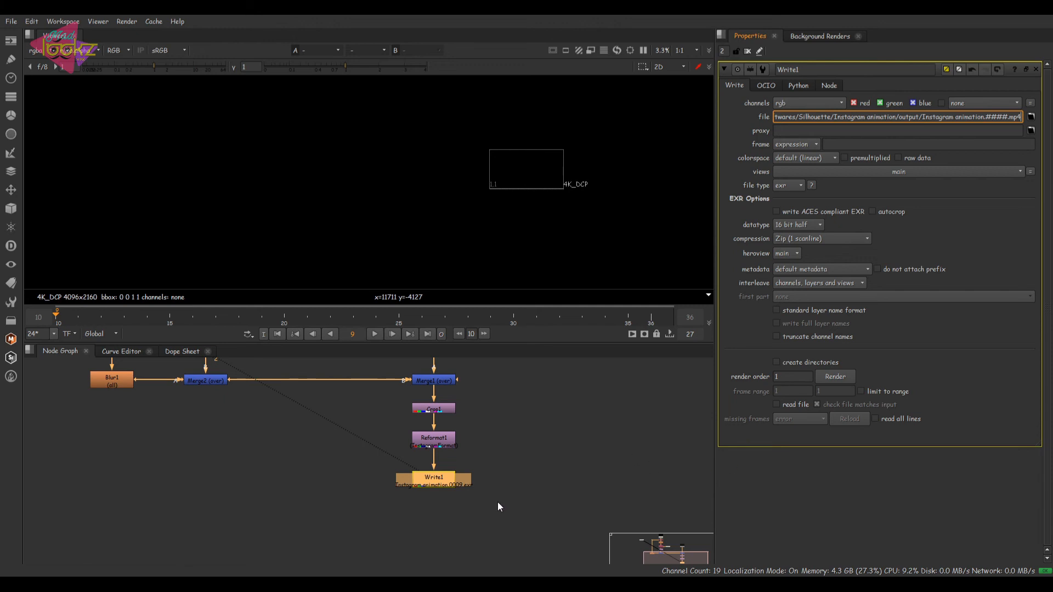
{"action": "key", "text": "Return"}
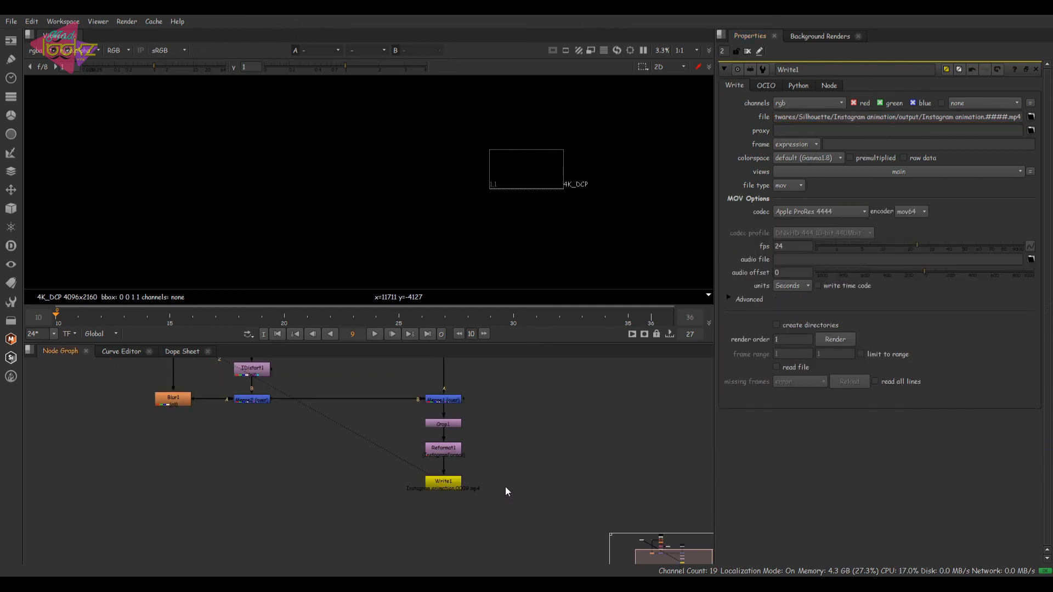
Set the Write node's codec to H.264 and render the custom frame range 10-36/2
{"action": "left_click", "coordinate": [843, 208]}
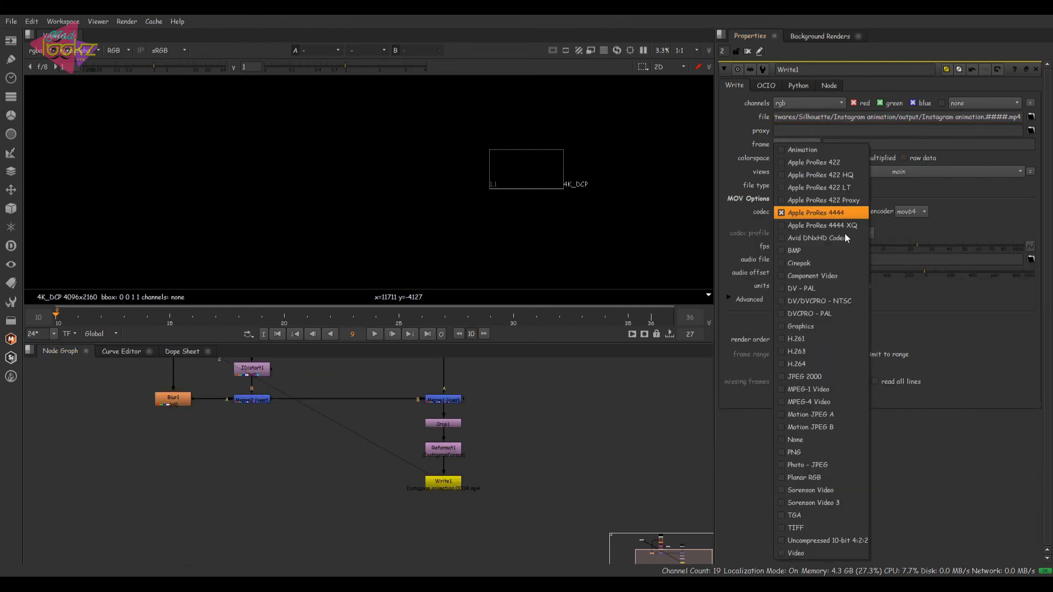
{"action": "left_click", "coordinate": [836, 365]}
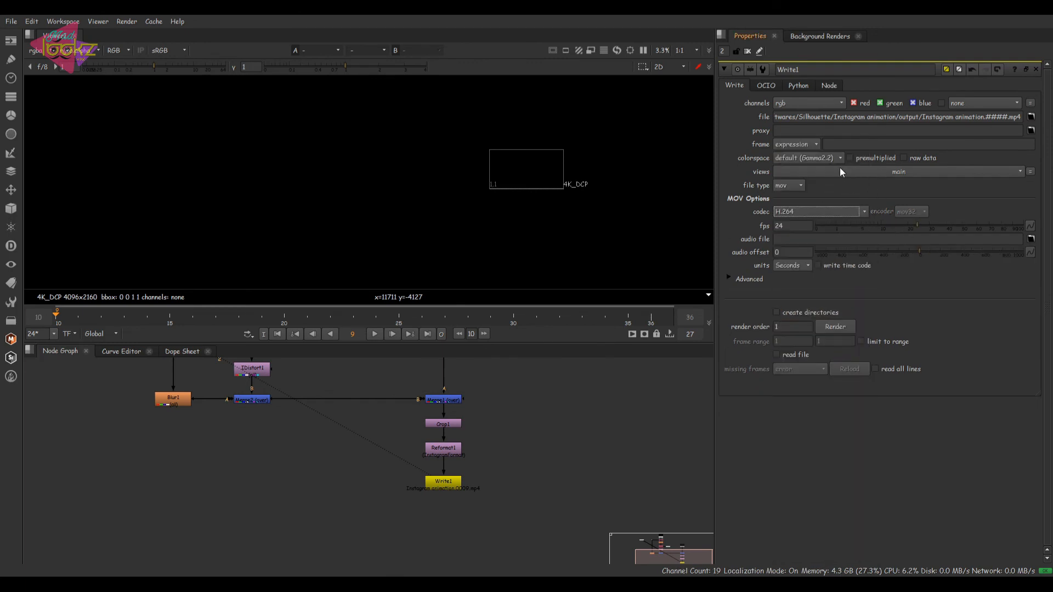
{"action": "left_click", "coordinate": [834, 329]}
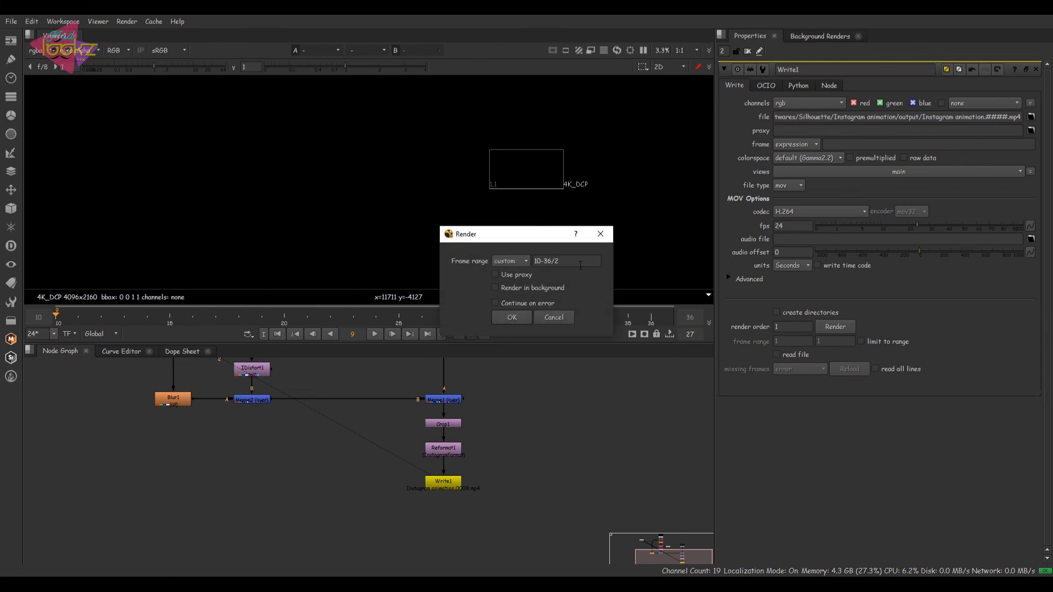
{"action": "left_click", "coordinate": [518, 317]}
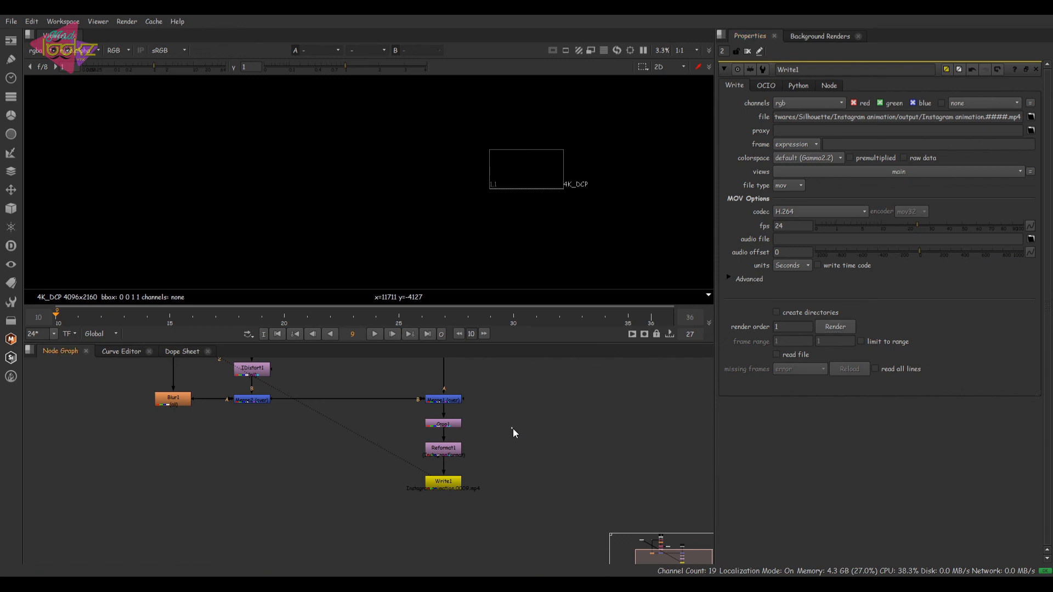
Load the rendered Instagram animation.0036.mp4 into a Read node in an empty area of the graph and view it
{"action": "key", "text": "r"}
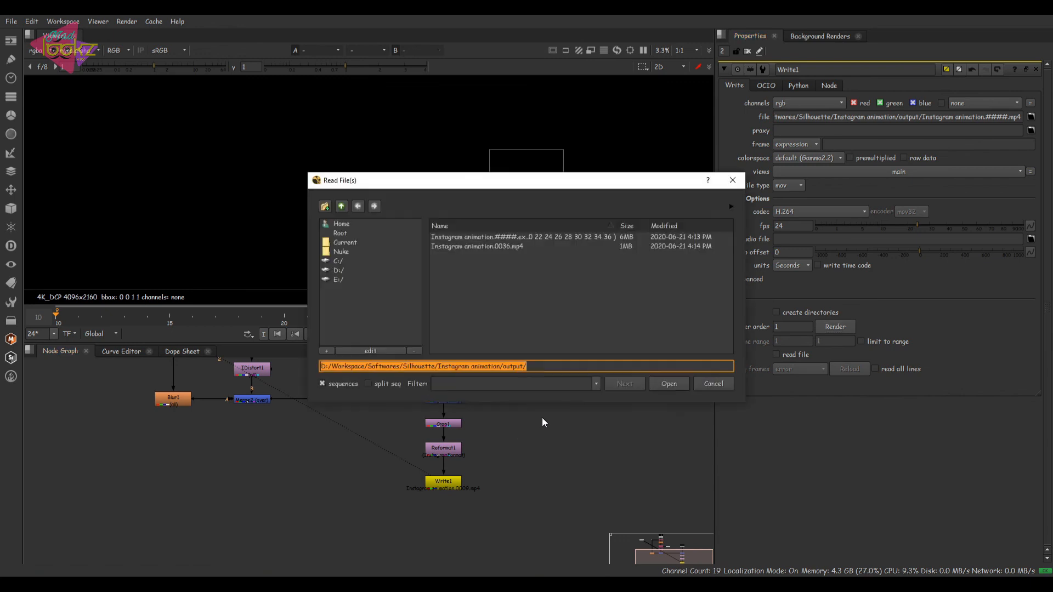
{"action": "left_click", "coordinate": [518, 247]}
{"action": "left_click", "coordinate": [696, 383]}
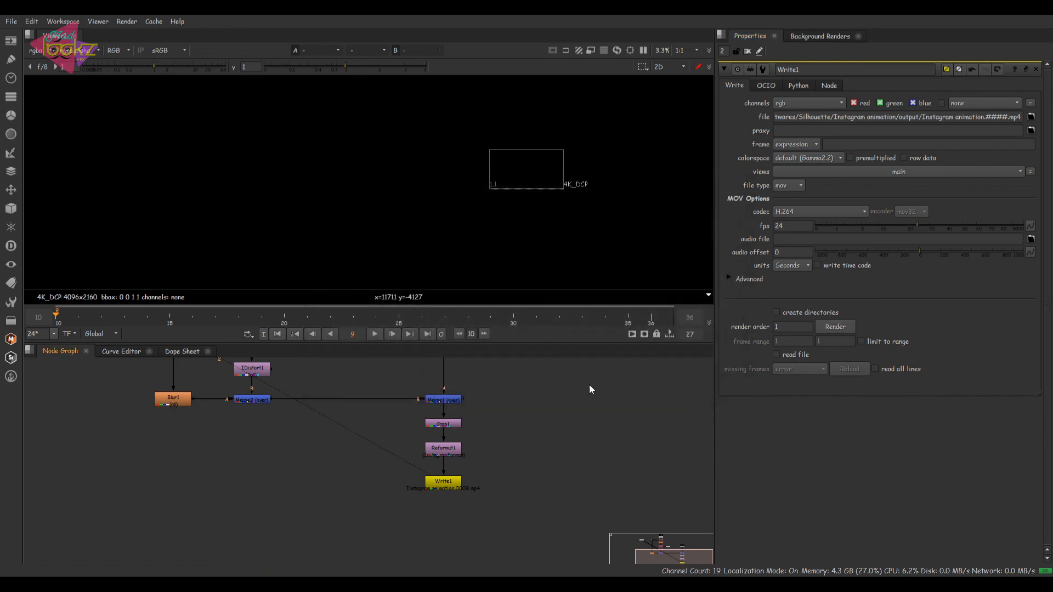
{"action": "key", "text": "r"}
{"action": "left_click", "coordinate": [516, 249]}
{"action": "key", "text": "Escape"}
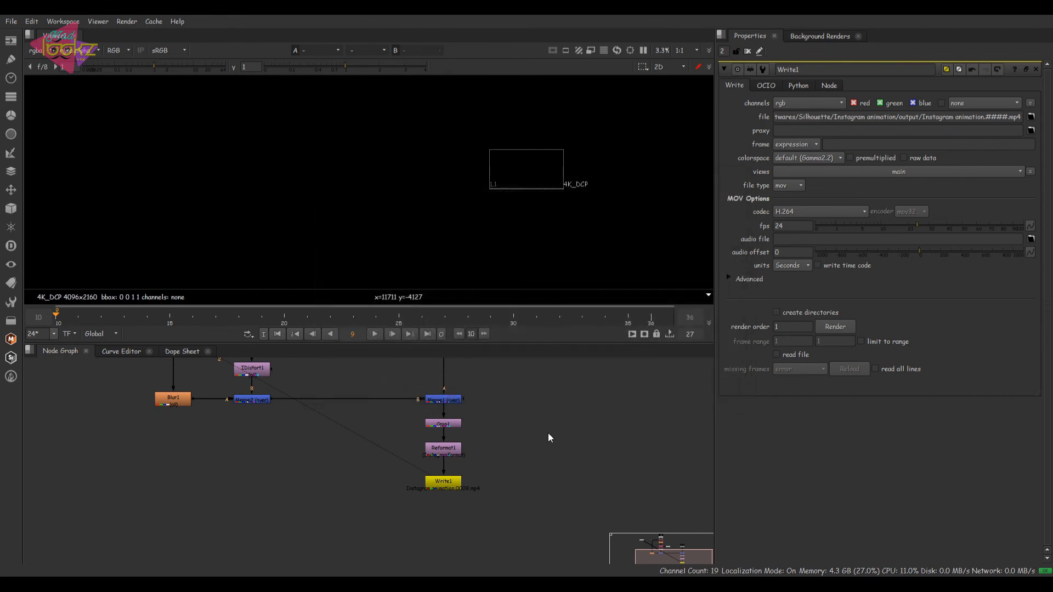
{"action": "scroll", "coordinate": [548, 432], "scroll_direction": "down", "scroll_amount": 2}
{"action": "key", "text": "1"}
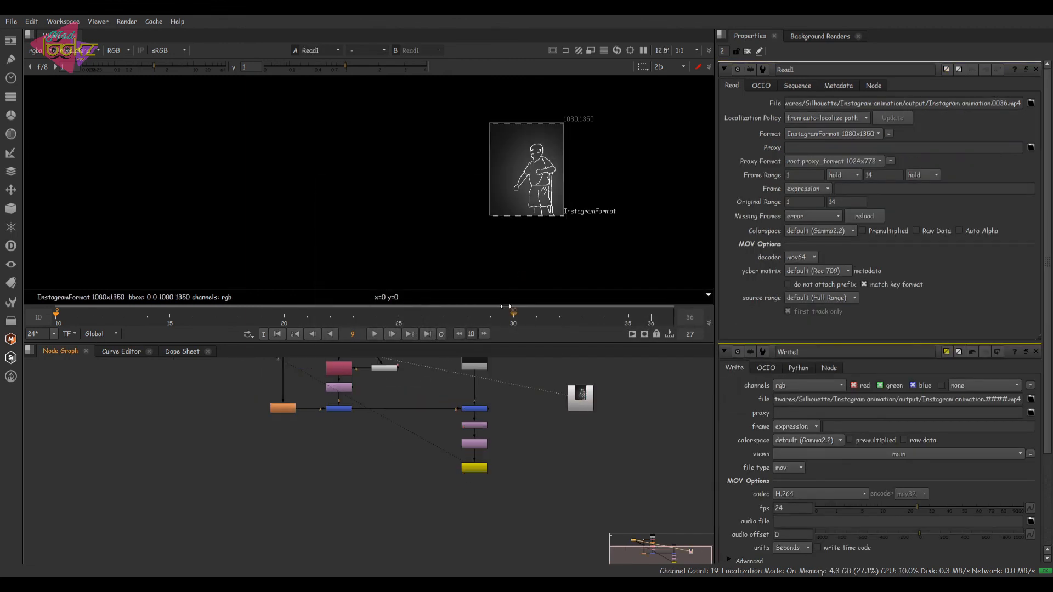
Play the rendered mp4 briefly and scrub along the timeline to check its motion
{"action": "left_click", "coordinate": [374, 334]}
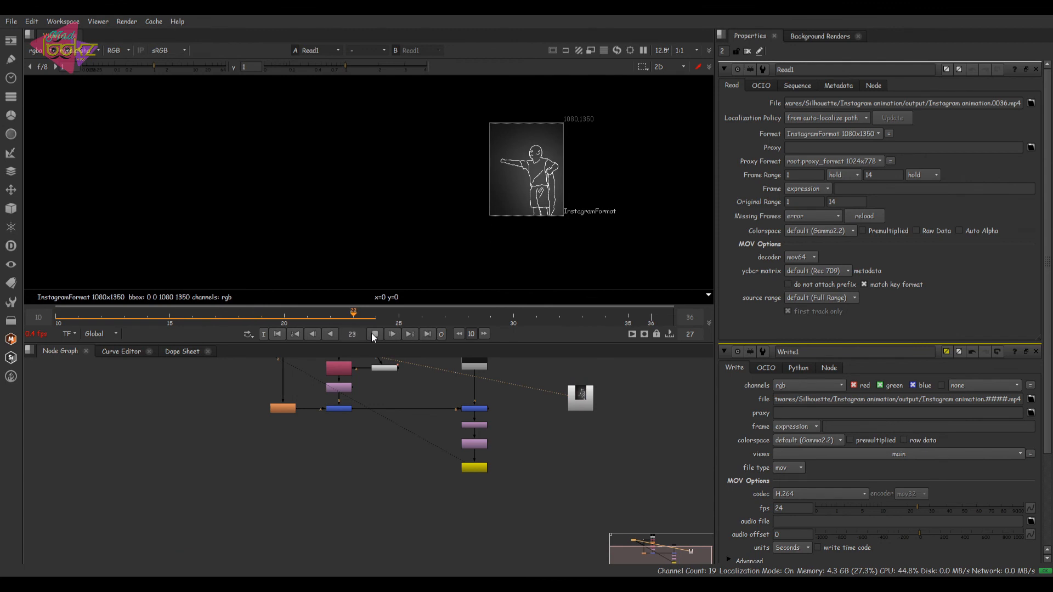
{"action": "left_click", "coordinate": [372, 333]}
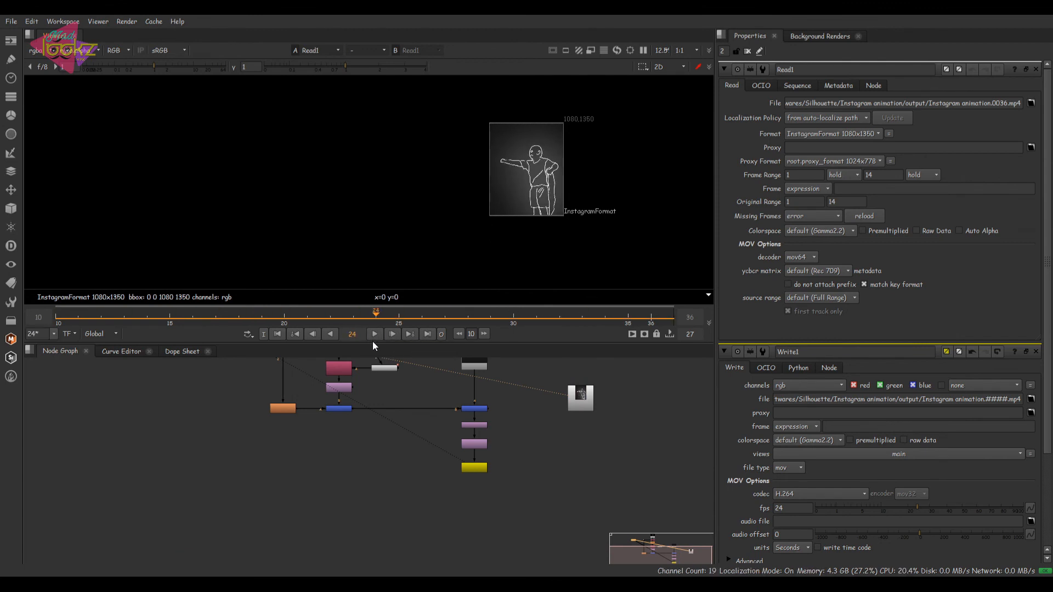
{"action": "left_click", "coordinate": [284, 317]}
{"action": "left_click_drag", "start_coordinate": [160, 324], "coordinate": [221, 326]}
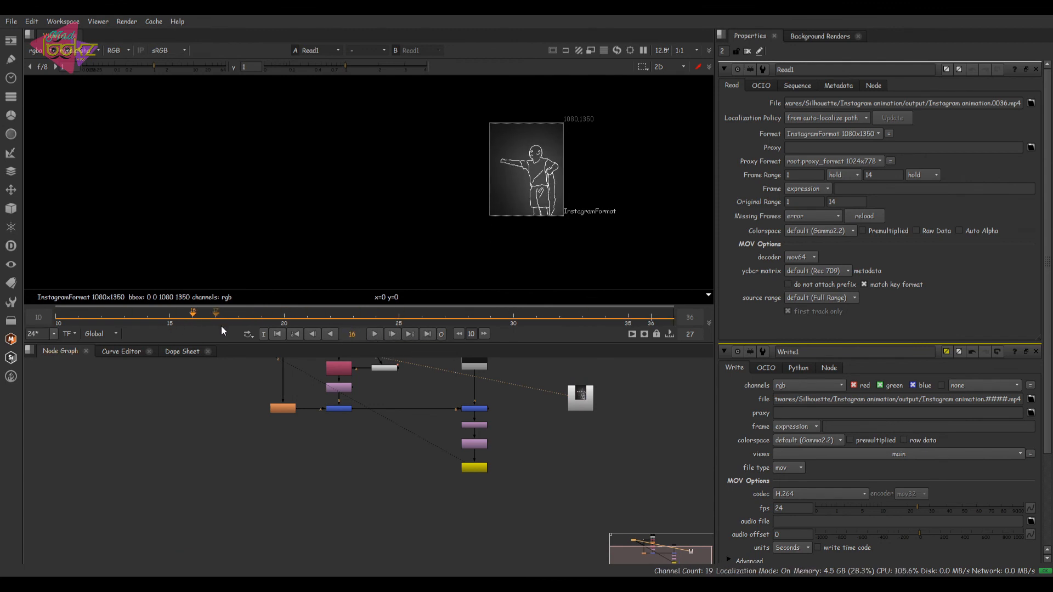
Select the mp4 Read node and step through its early timeline frames one by one to examine the outline motion
{"action": "scroll", "coordinate": [568, 418], "scroll_direction": "up", "scroll_amount": 5}
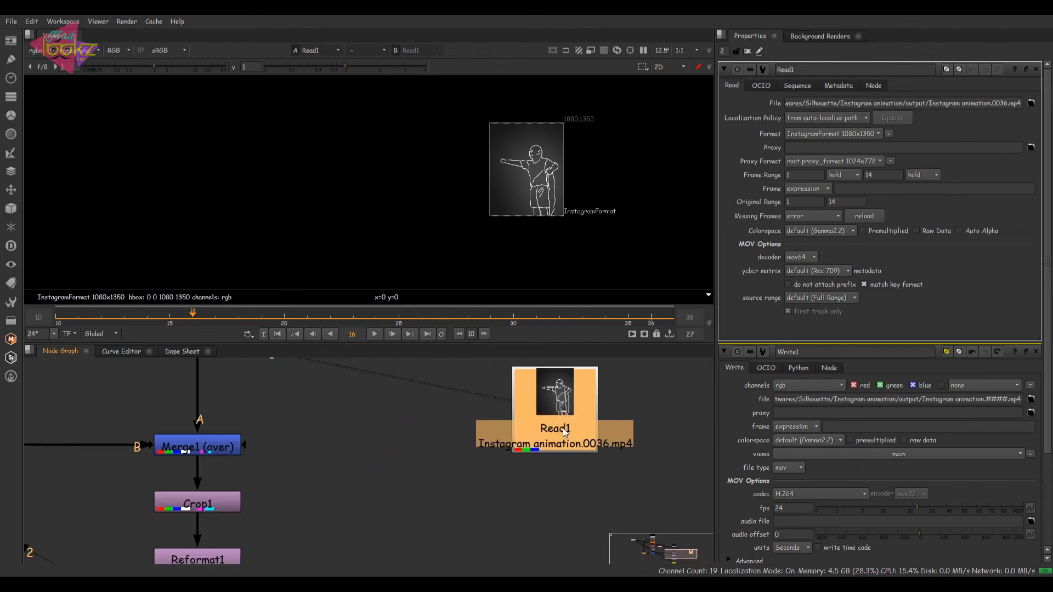
{"action": "left_click", "coordinate": [551, 428]}
{"action": "left_click", "coordinate": [66, 317]}
{"action": "key", "text": "Right"}
{"action": "key", "text": "Right"}
{"action": "key", "text": "Right"}
{"action": "key", "text": "Right"}
{"action": "key", "text": "Right"}
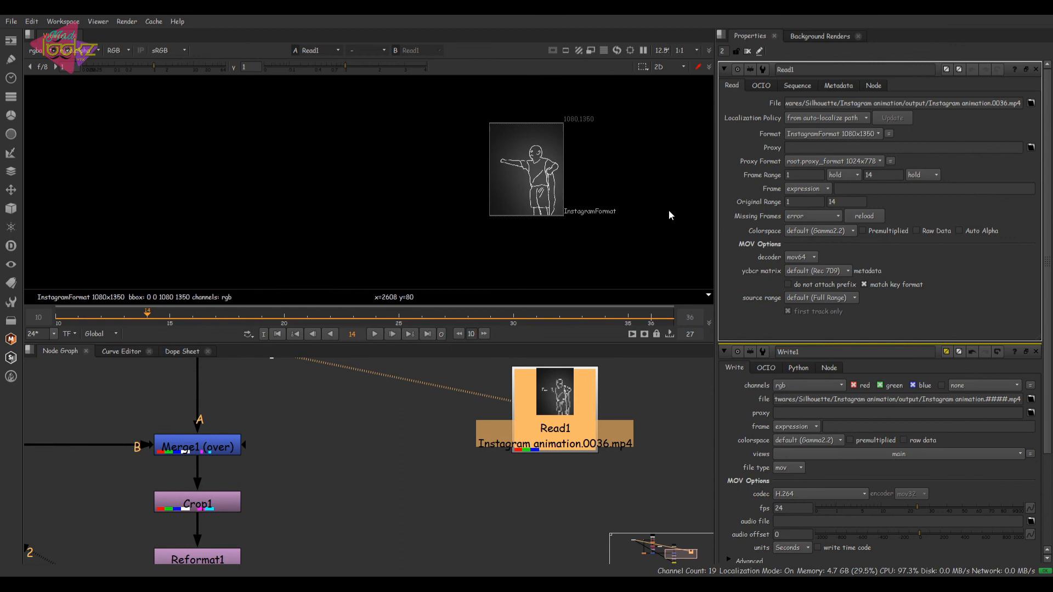
{"action": "key", "text": "Left"}
{"action": "key", "text": "Left"}
Set the viewer's frame range to Input and play the mp4 from its first frame
{"action": "left_click", "coordinate": [100, 334]}
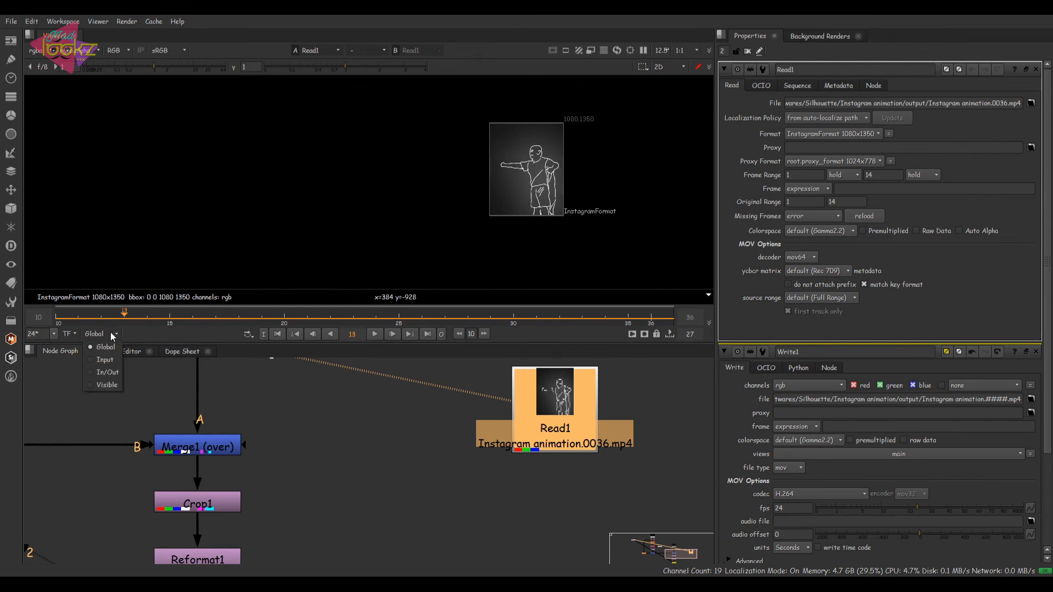
{"action": "left_click", "coordinate": [106, 360]}
{"action": "left_click", "coordinate": [279, 334]}
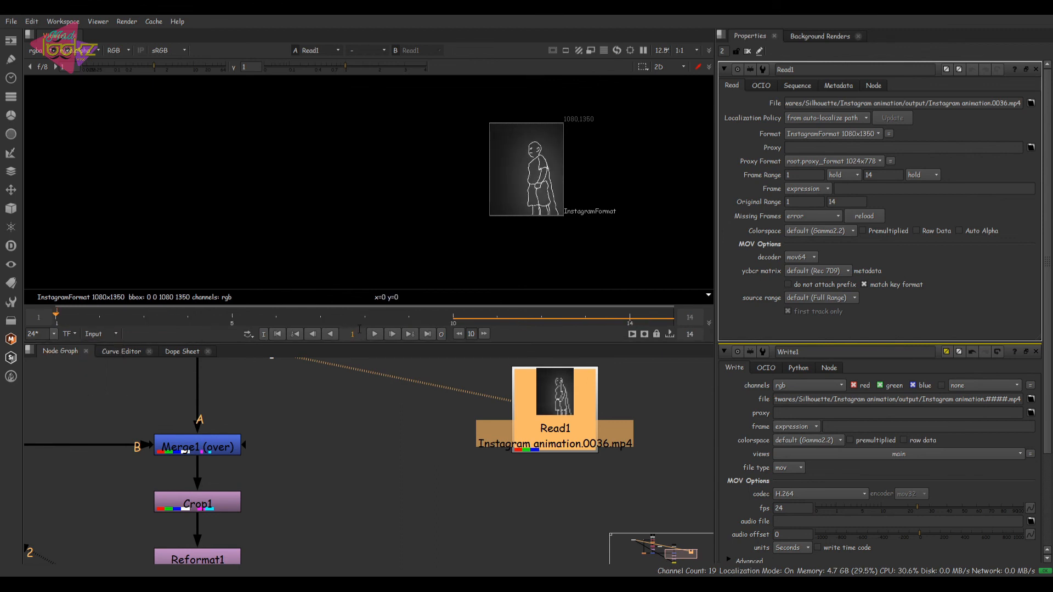
{"action": "scroll", "coordinate": [585, 185], "scroll_direction": "up", "scroll_amount": 2}
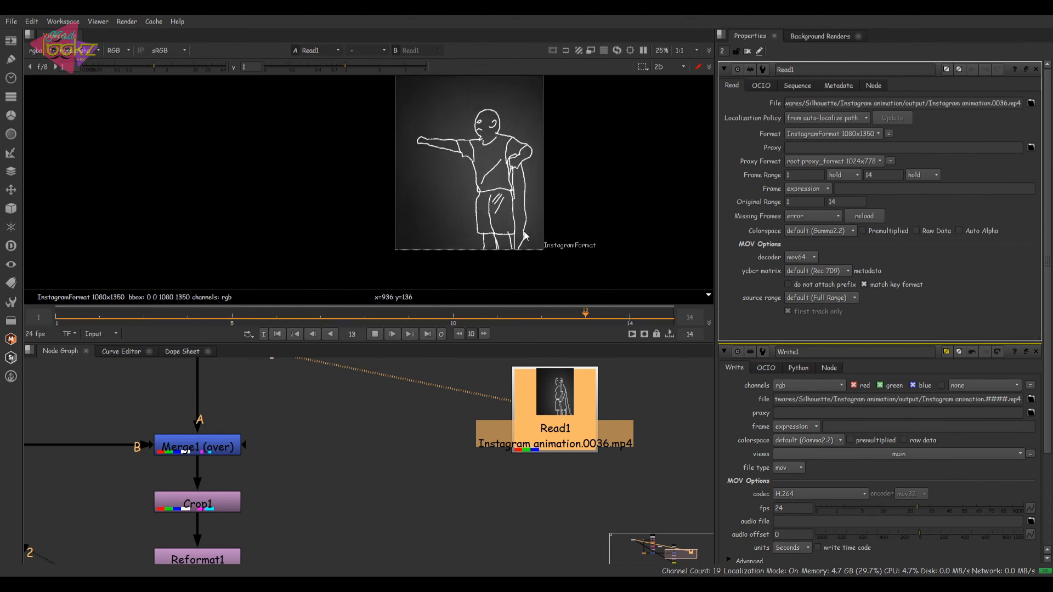
{"action": "scroll", "coordinate": [524, 235], "scroll_direction": "down", "scroll_amount": 1}
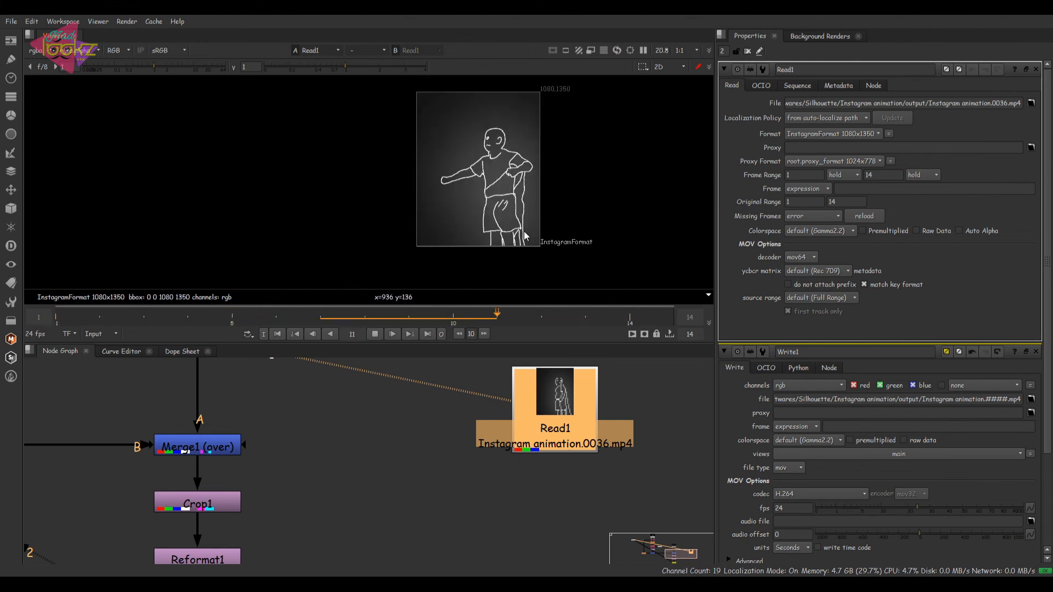
{"action": "left_click", "coordinate": [375, 334]}
Select the mp4 Read node and replay the clip to review the outline animation
{"action": "scroll", "coordinate": [495, 393], "scroll_direction": "down", "scroll_amount": 2}
{"action": "scroll", "coordinate": [496, 392], "scroll_direction": "up", "scroll_amount": 3}
{"action": "left_click", "coordinate": [473, 434], "text": "shift"}
{"action": "left_click", "coordinate": [468, 429]}
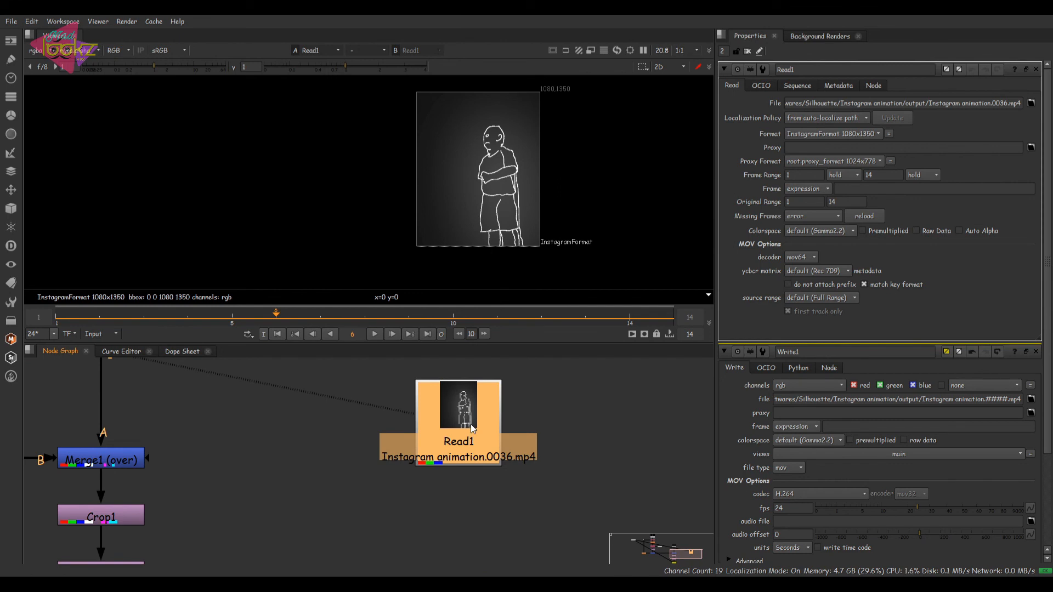
{"action": "left_click", "coordinate": [375, 335]}
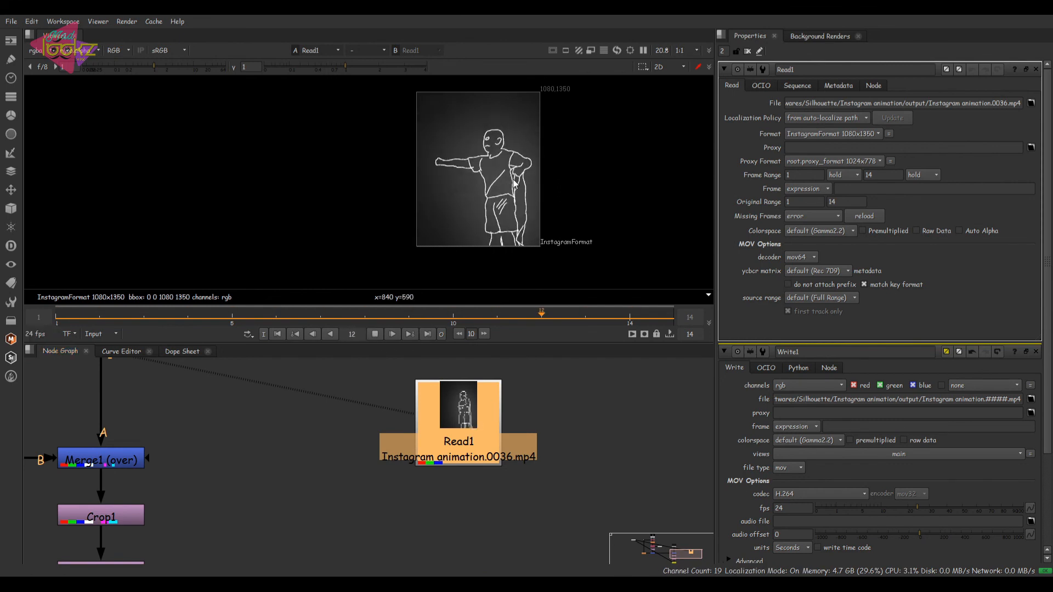
{"action": "left_click", "coordinate": [376, 335]}
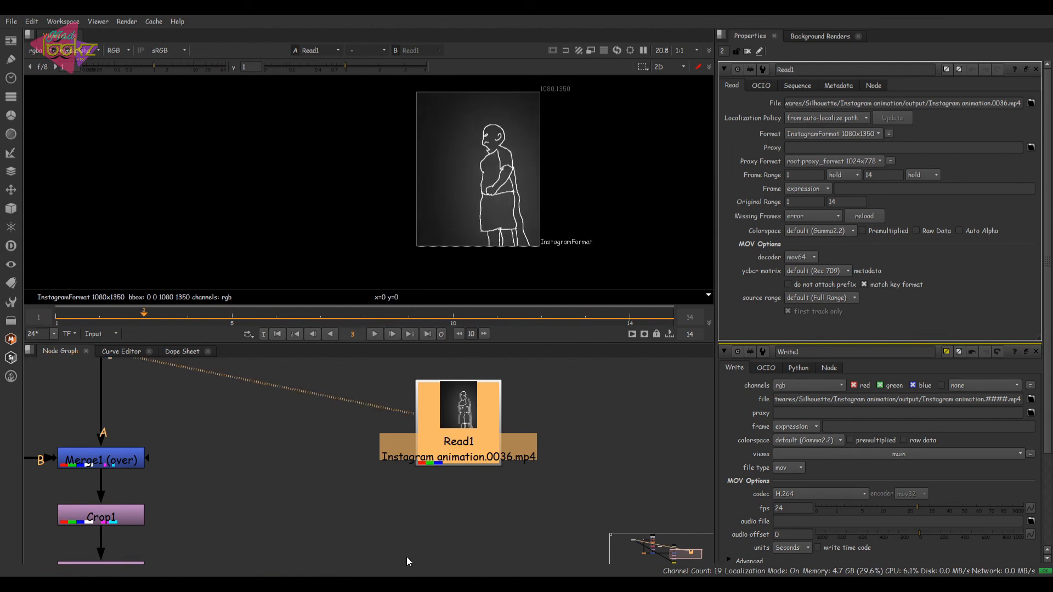
Add a Glow node and insert it between the FilterErode1 and Copy1 nodes
{"action": "scroll", "coordinate": [369, 488], "scroll_direction": "down", "scroll_amount": 4}
{"action": "left_click_drag", "start_coordinate": [301, 486], "coordinate": [492, 448]}
{"action": "scroll", "coordinate": [258, 469], "scroll_direction": "up", "scroll_amount": 3}
{"action": "key", "text": "Tab"}
{"action": "type", "text": "glow"}
{"action": "key", "text": "Return"}
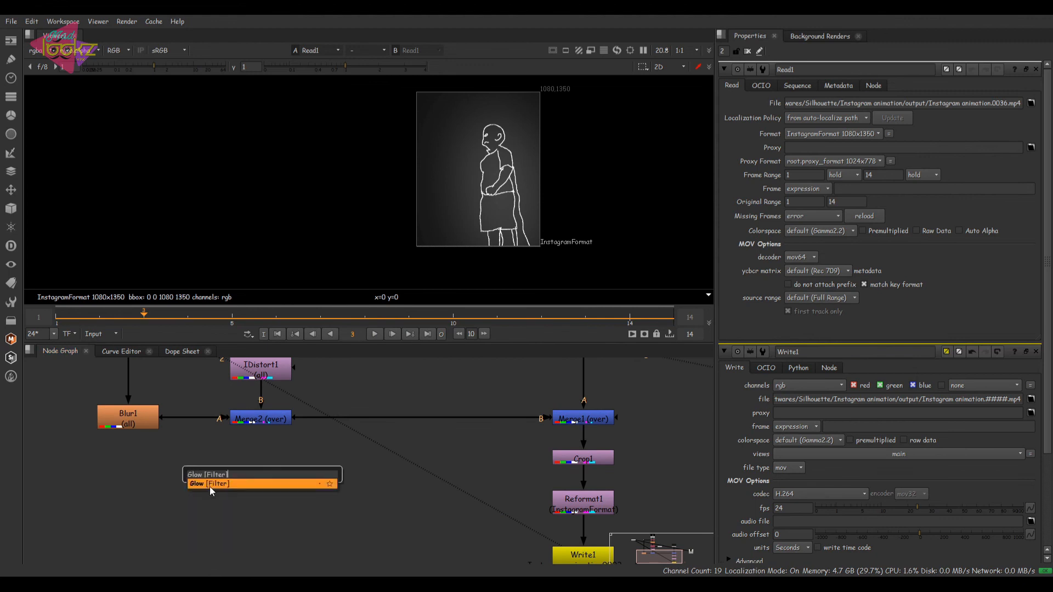
{"action": "scroll", "coordinate": [307, 496], "scroll_direction": "down", "scroll_amount": 3}
{"action": "left_click_drag", "start_coordinate": [314, 500], "coordinate": [316, 424]}
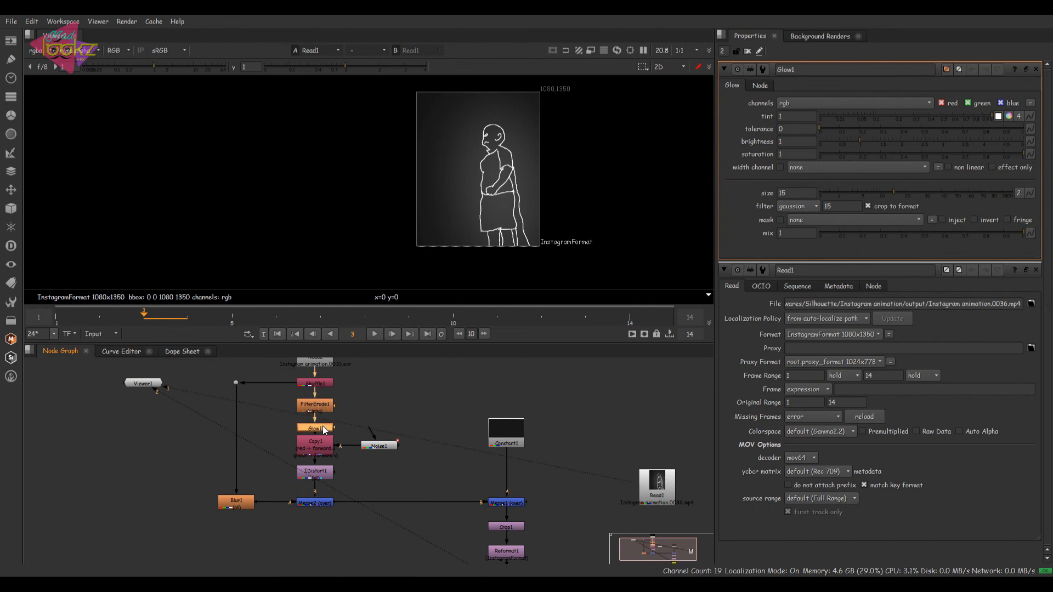
View the Crop node's output and examine the glow along the boy's outlines up close
{"action": "left_click_drag", "start_coordinate": [549, 486], "coordinate": [476, 464]}
{"action": "left_click", "coordinate": [492, 492]}
{"action": "key", "text": "1"}
{"action": "left_click", "coordinate": [436, 505]}
{"action": "key", "text": "1"}
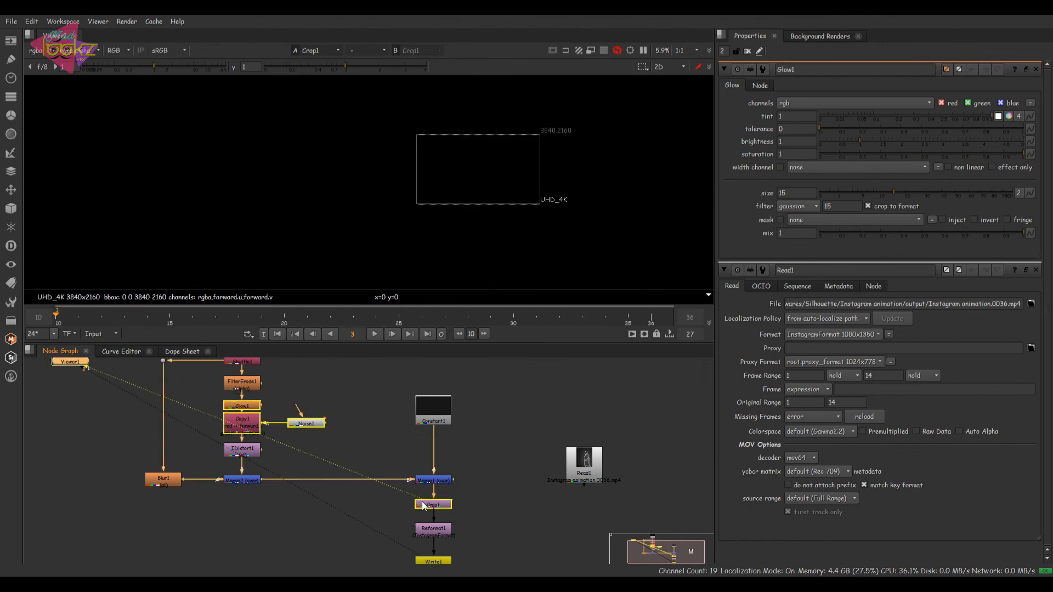
{"action": "scroll", "coordinate": [503, 195], "scroll_direction": "up", "scroll_amount": 10}
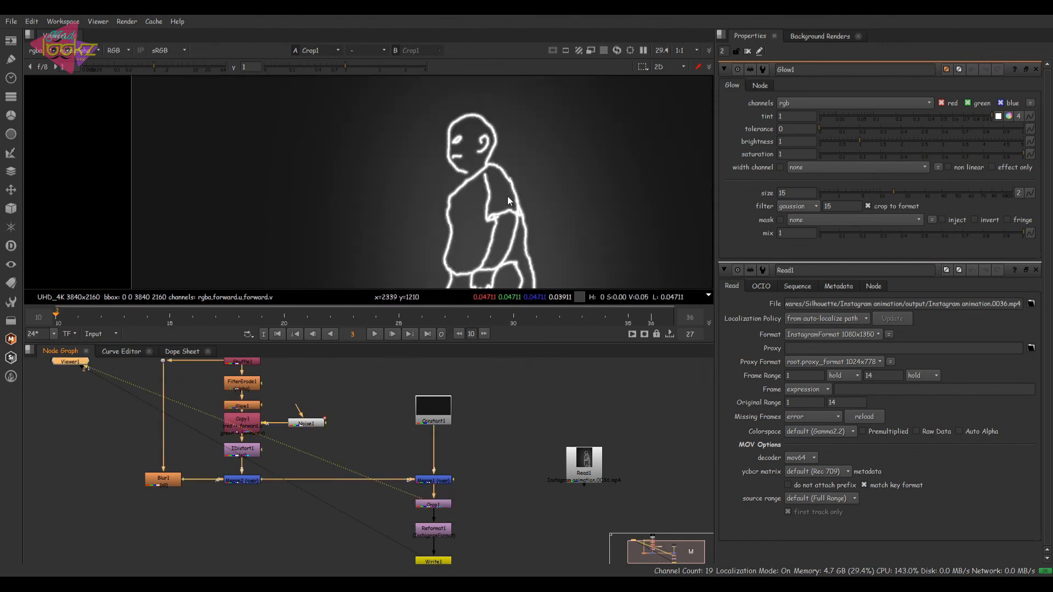
{"action": "scroll", "coordinate": [529, 156], "scroll_direction": "up", "scroll_amount": 3}
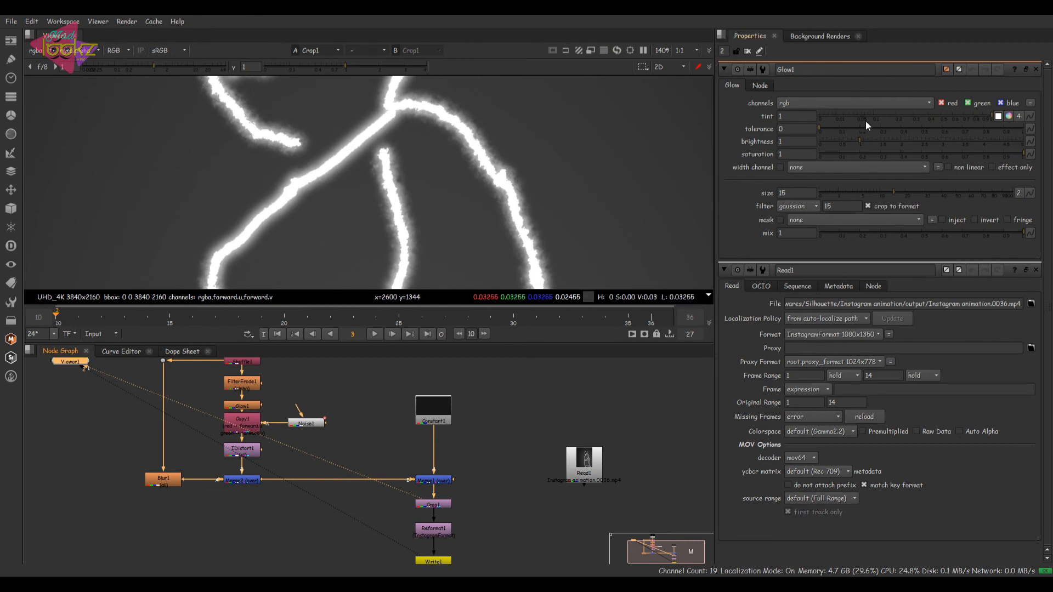
Set the Glow node's tint to 15, tolerance to 0.24 and brightness to 0.06
{"action": "left_click", "coordinate": [797, 116]}
{"action": "type", "text": "15"}
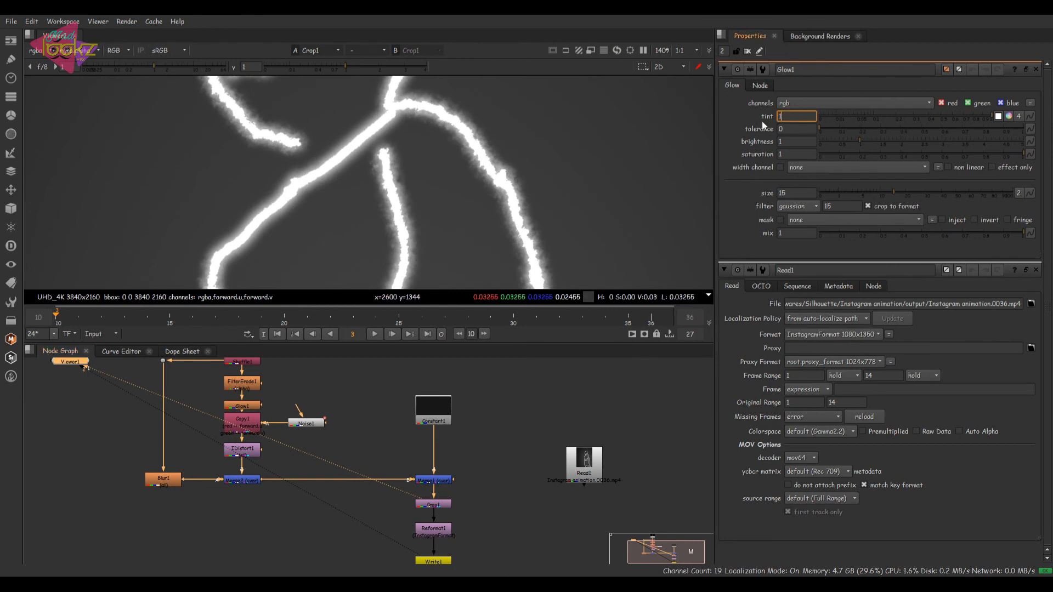
{"action": "key", "text": "Return"}
{"action": "left_click", "coordinate": [870, 130]}
{"action": "left_click_drag", "start_coordinate": [867, 142], "coordinate": [822, 153]}
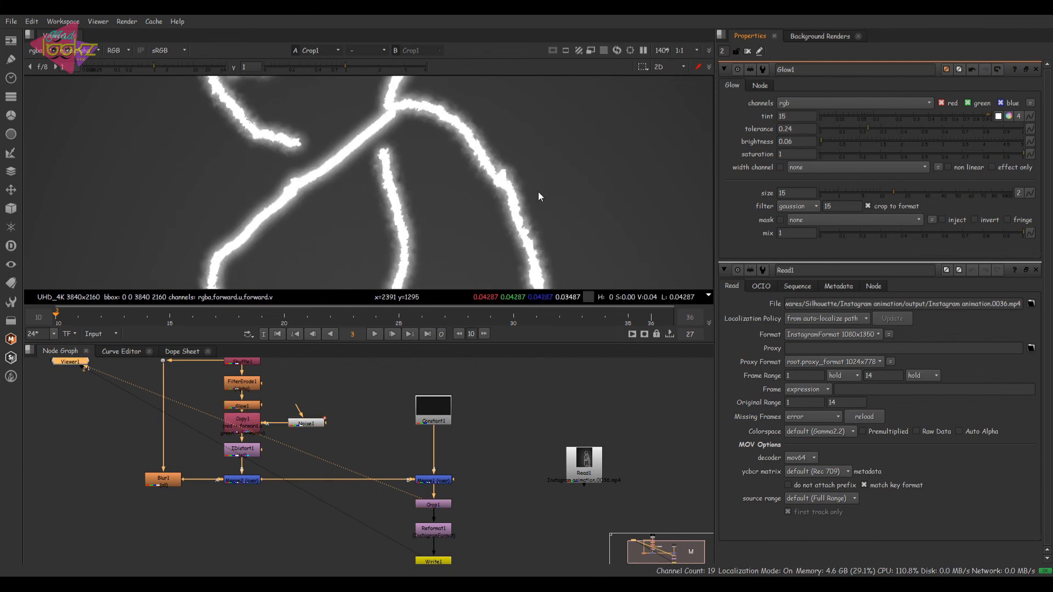
{"action": "scroll", "coordinate": [538, 190], "scroll_direction": "down", "scroll_amount": 8}
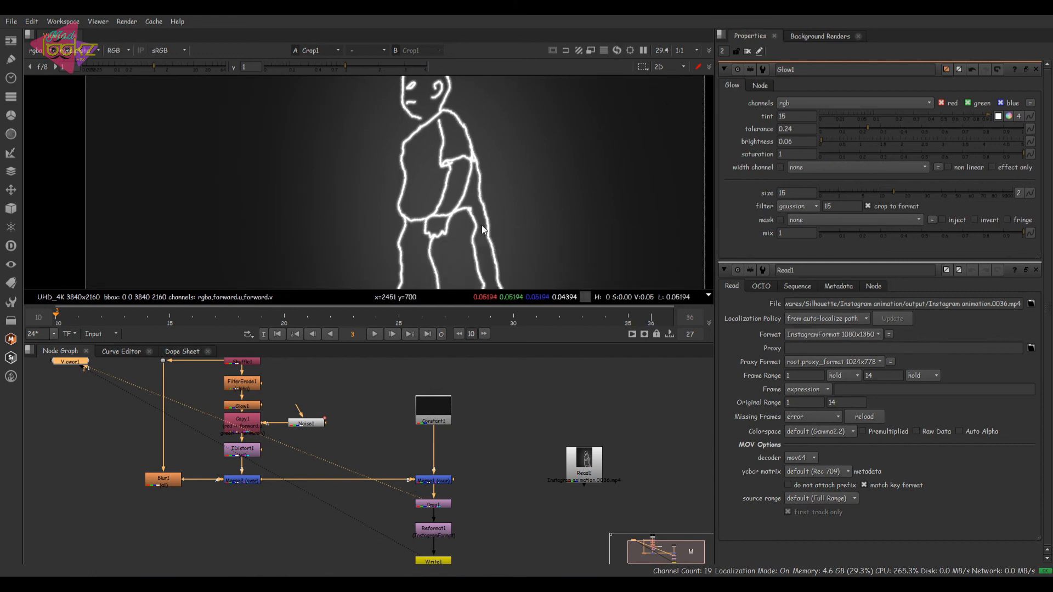
{"action": "scroll", "coordinate": [488, 230], "scroll_direction": "down", "scroll_amount": 3}
Insert a Grade node between the Read2 node and the shuffle node below it
{"action": "left_click", "coordinate": [247, 407]}
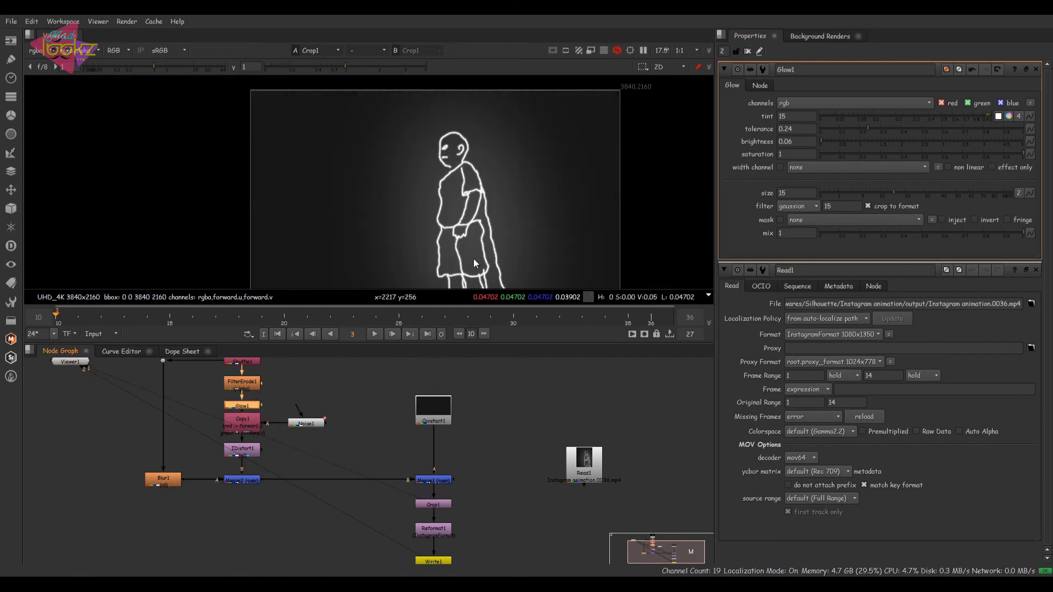
{"action": "left_click_drag", "start_coordinate": [336, 413], "coordinate": [348, 473]}
{"action": "left_click", "coordinate": [347, 473]}
{"action": "mouse_move", "coordinate": [274, 405]}
{"action": "left_mouse_down"}
{"action": "mouse_move", "coordinate": [291, 462]}
{"action": "mouse_move", "coordinate": [265, 402]}
{"action": "mouse_move", "coordinate": [272, 410]}
{"action": "left_mouse_up"}
{"action": "left_click", "coordinate": [271, 454]}
{"action": "left_click_drag", "start_coordinate": [300, 492], "coordinate": [301, 459]}
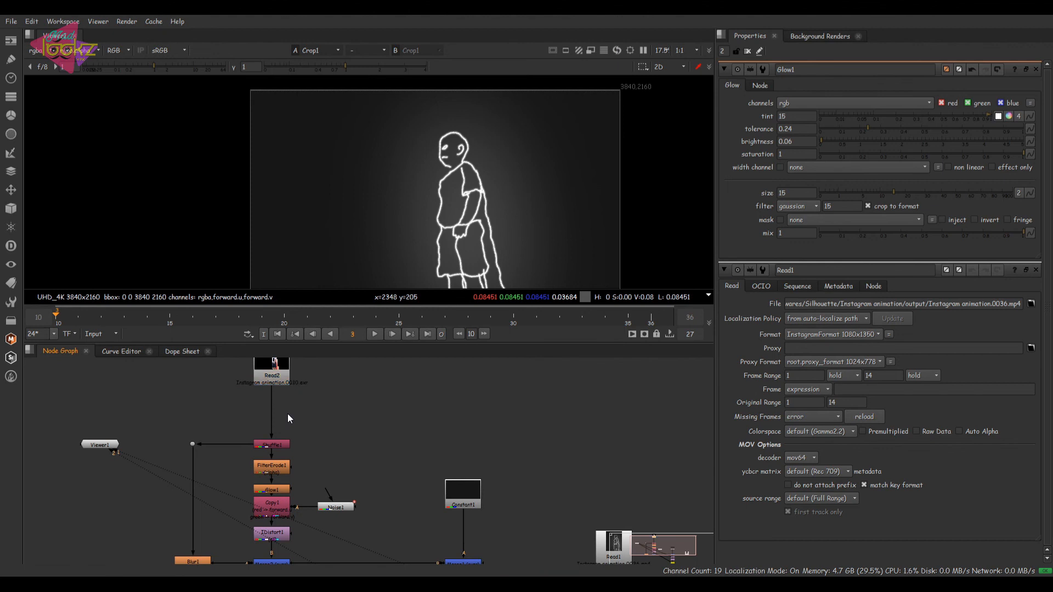
{"action": "key", "text": "g"}
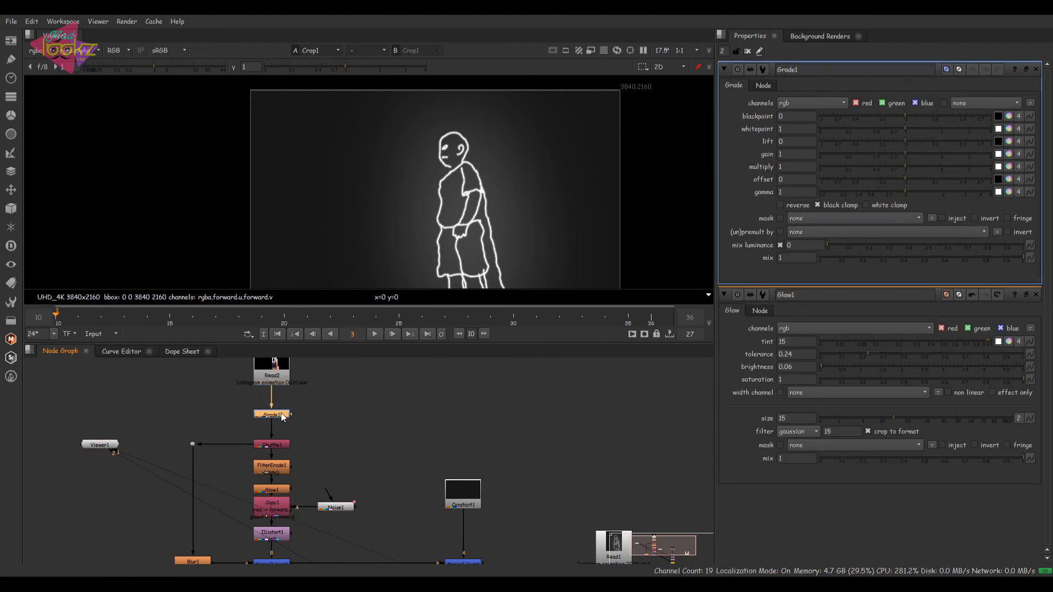
Split the Grade node's gain into separate channels and raise red to 1.64 and green to 1.7
{"action": "left_click", "coordinate": [1011, 153]}
{"action": "right_click", "coordinate": [1009, 153]}
{"action": "left_click", "coordinate": [928, 167]}
{"action": "key", "text": "ctrl+z"}
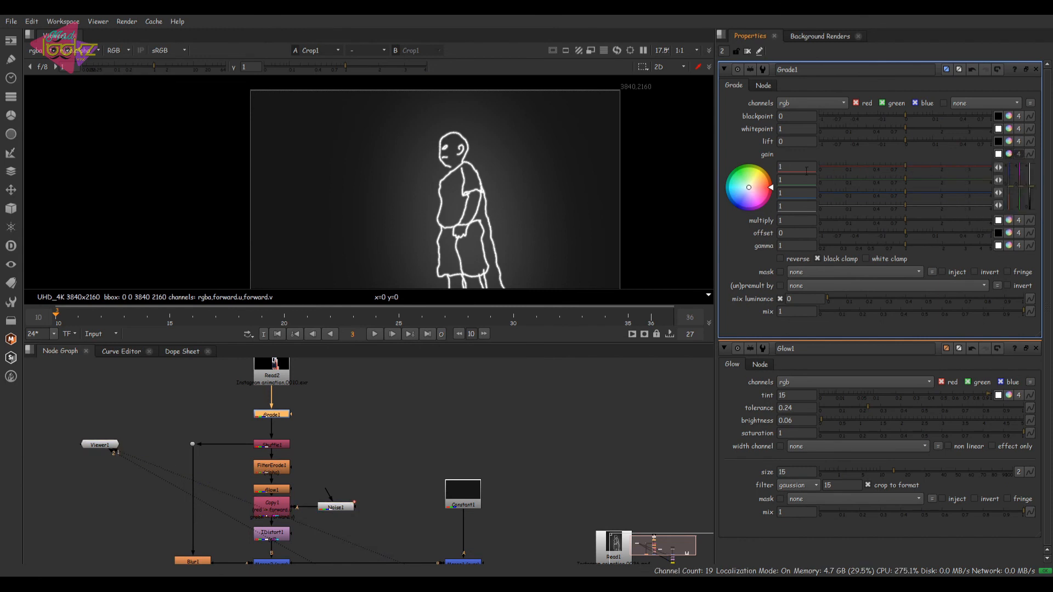
{"action": "mouse_move", "coordinate": [924, 167]}
{"action": "left_mouse_down"}
{"action": "mouse_move", "coordinate": [957, 166]}
{"action": "mouse_move", "coordinate": [929, 169]}
{"action": "mouse_move", "coordinate": [931, 184]}
{"action": "left_mouse_up"}
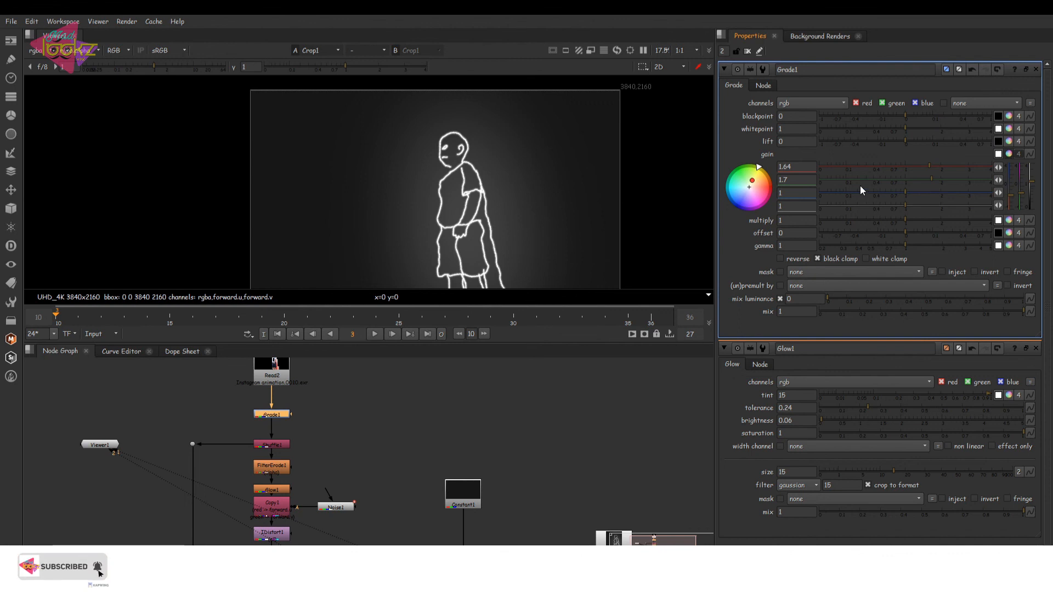
Set the Grade node's channels to rgba and lower its red gain to 0.45
{"action": "left_click", "coordinate": [812, 103]}
{"action": "left_click", "coordinate": [805, 163]}
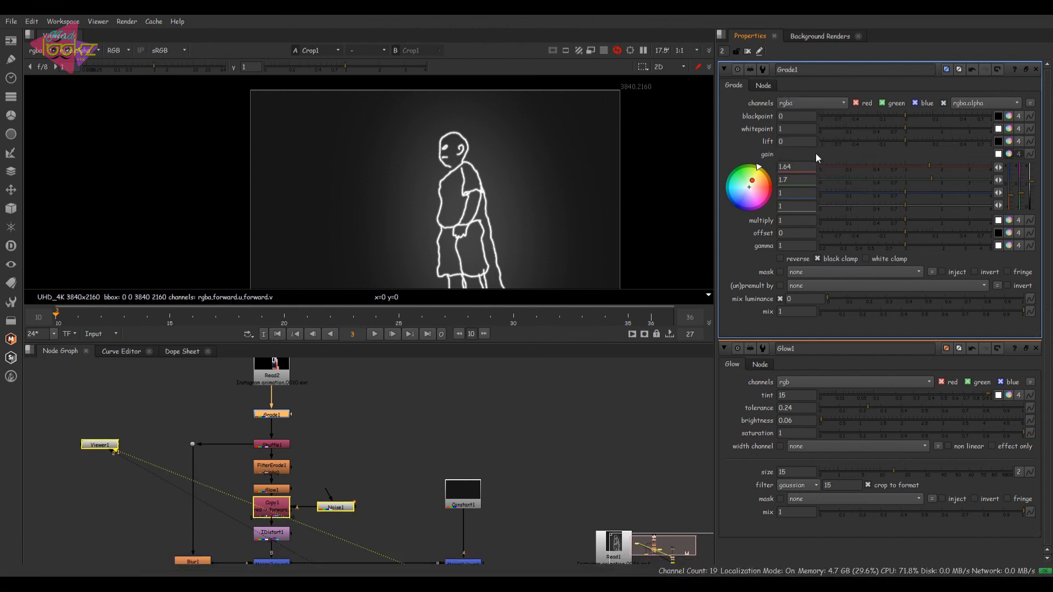
{"action": "left_click_drag", "start_coordinate": [927, 168], "coordinate": [877, 167]}
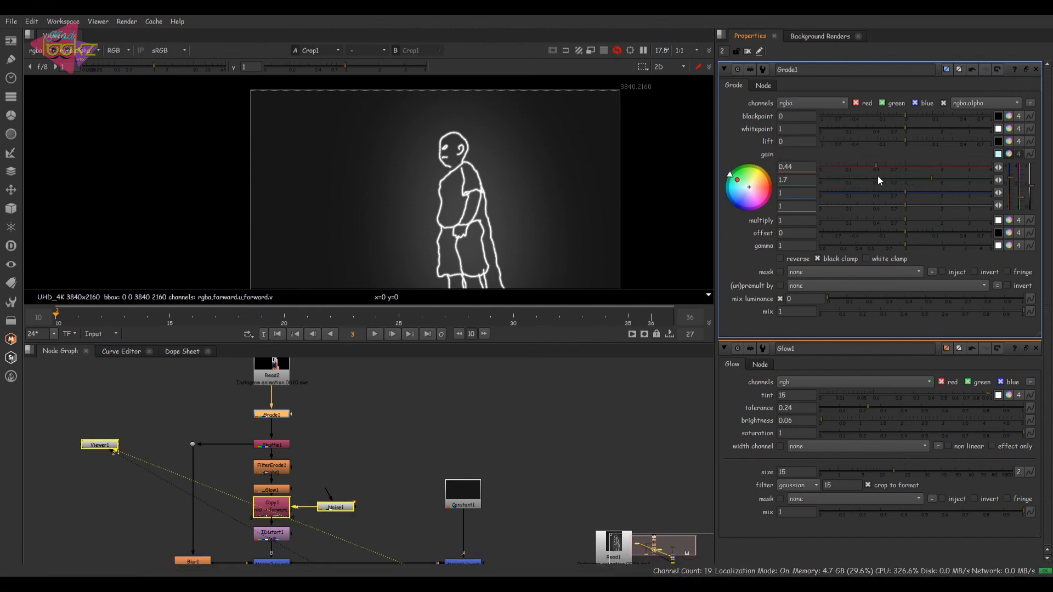
{"action": "left_click", "coordinate": [779, 299]}
Detach the Grade node, reinsert it between the shuffle node and the FilterErode node, and play back the animation
{"action": "scroll", "coordinate": [379, 462], "scroll_direction": "down", "scroll_amount": 2}
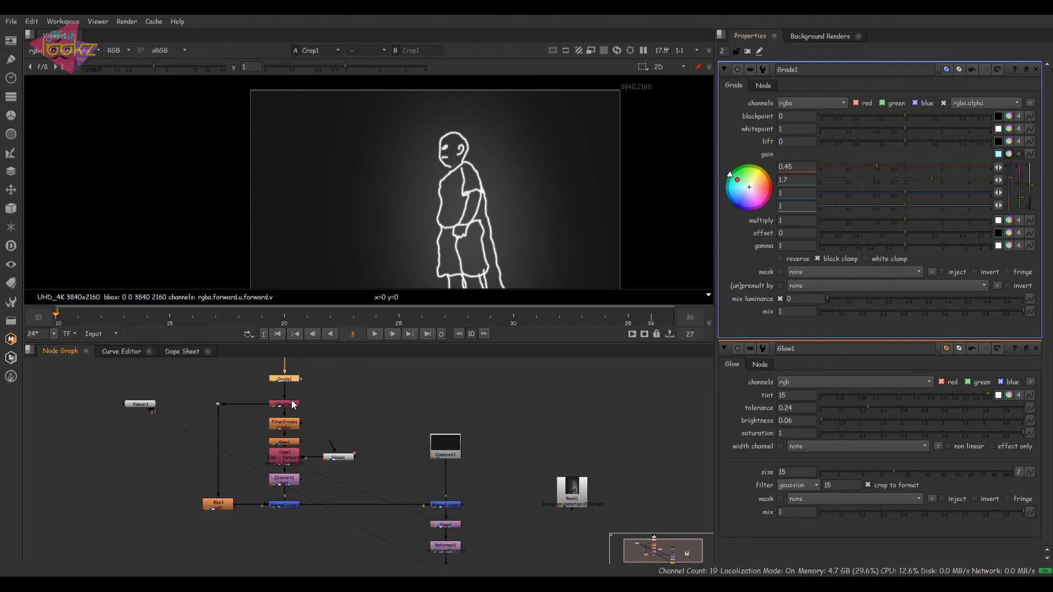
{"action": "left_click", "coordinate": [294, 381]}
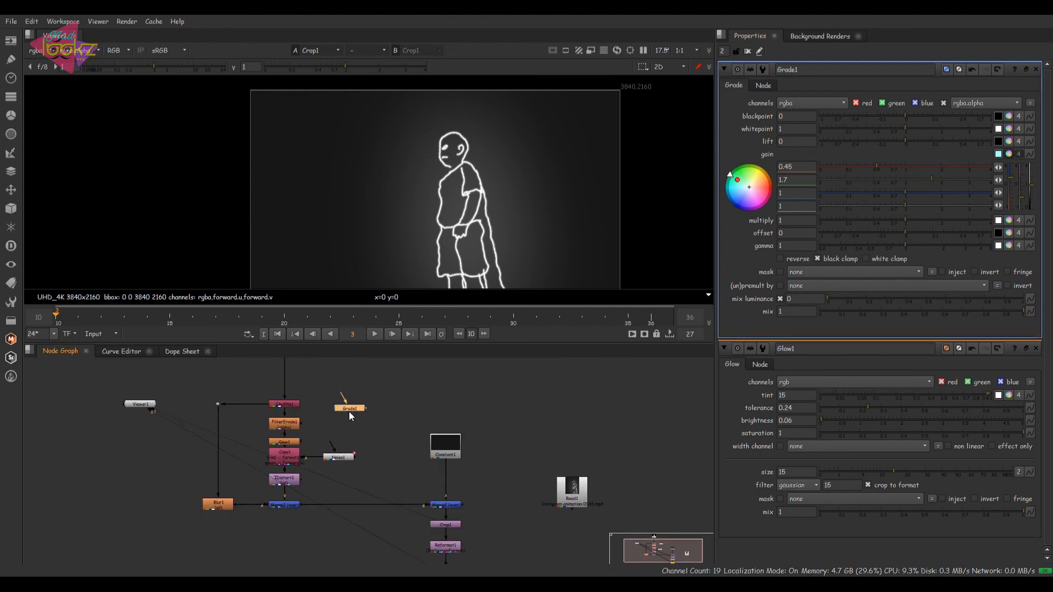
{"action": "left_click_drag", "start_coordinate": [287, 428], "coordinate": [287, 433]}
{"action": "left_click_drag", "start_coordinate": [322, 393], "coordinate": [300, 379]}
{"action": "left_click_drag", "start_coordinate": [344, 411], "coordinate": [279, 406]}
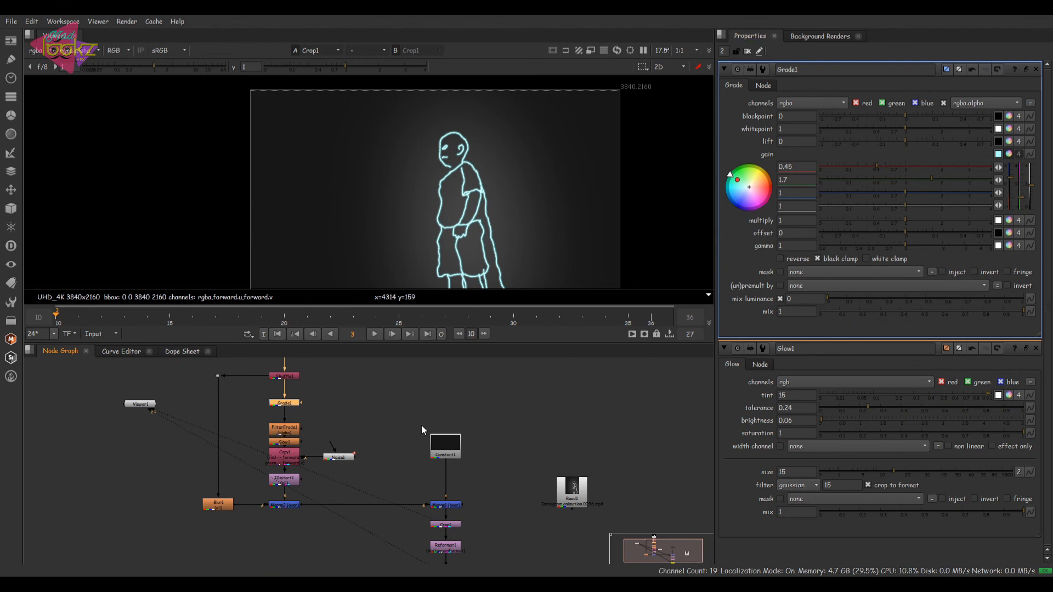
{"action": "left_click", "coordinate": [379, 334]}
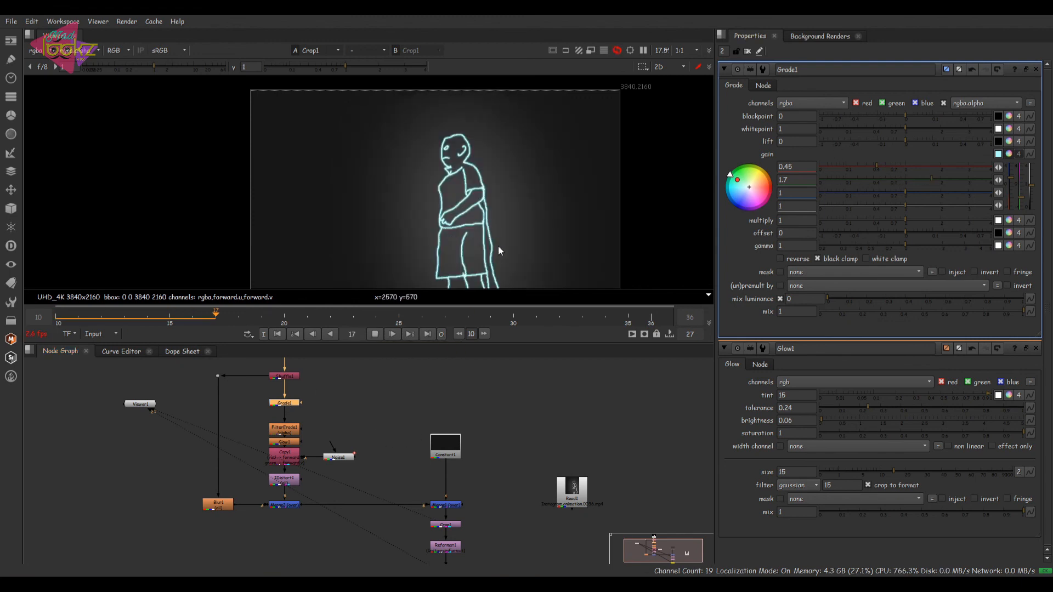
{"action": "scroll", "coordinate": [481, 205], "scroll_direction": "down", "scroll_amount": 3}
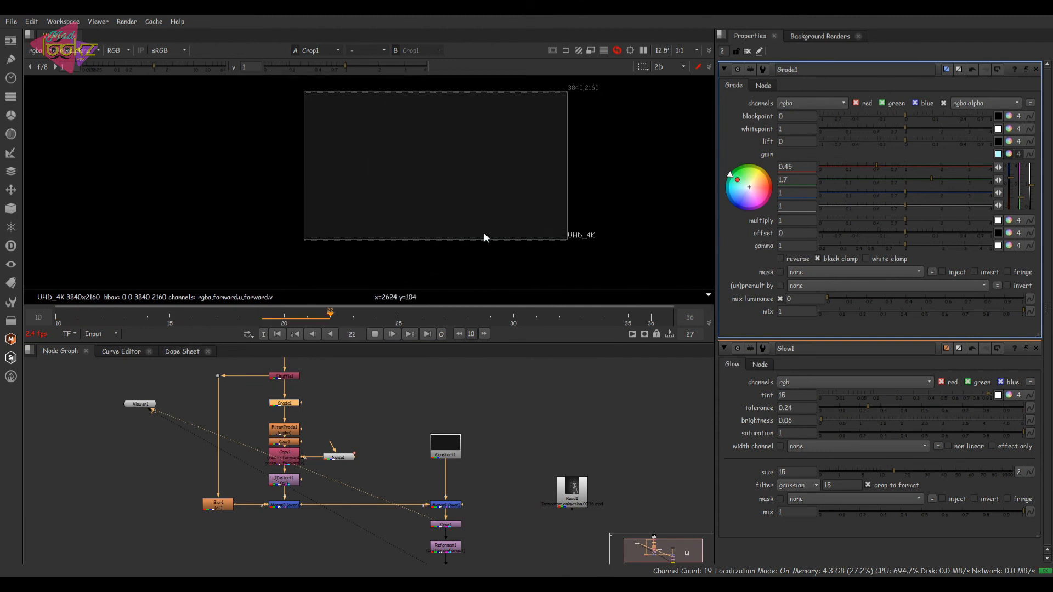